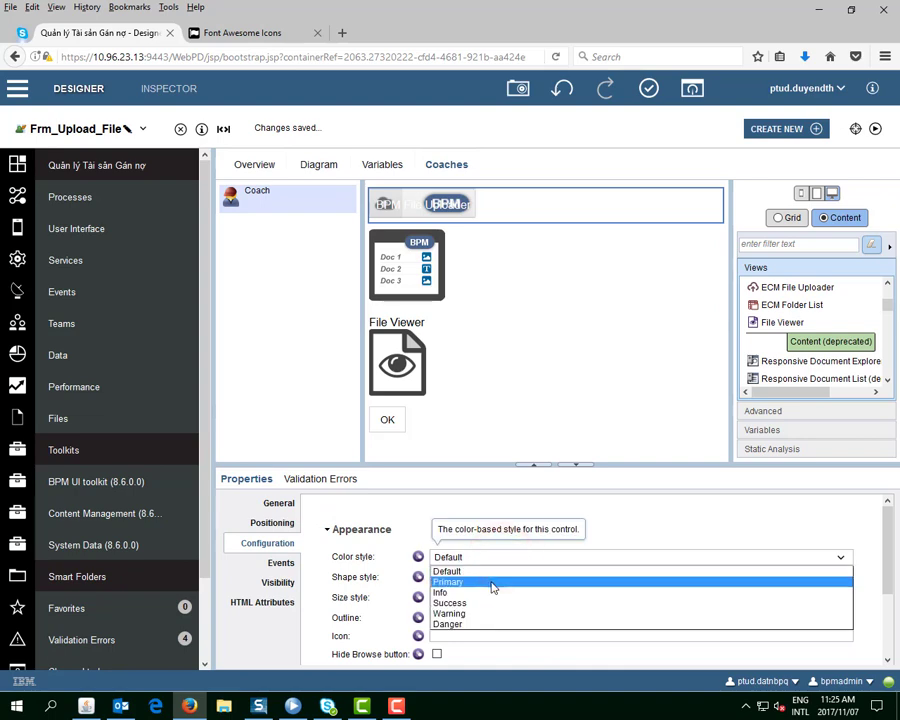
Style the BPM File Uploader with the Primary colour style, the Rounded shape style and the cloud-upload icon.
{"action": "left_click", "coordinate": [492, 582]}
{"action": "left_click", "coordinate": [491, 579]}
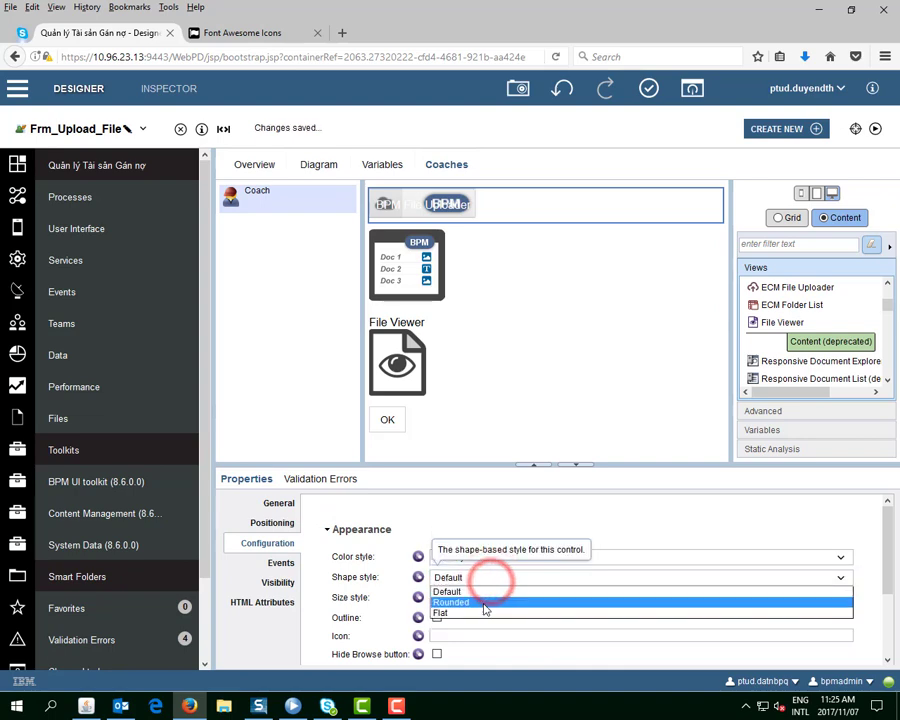
{"action": "left_click", "coordinate": [484, 601]}
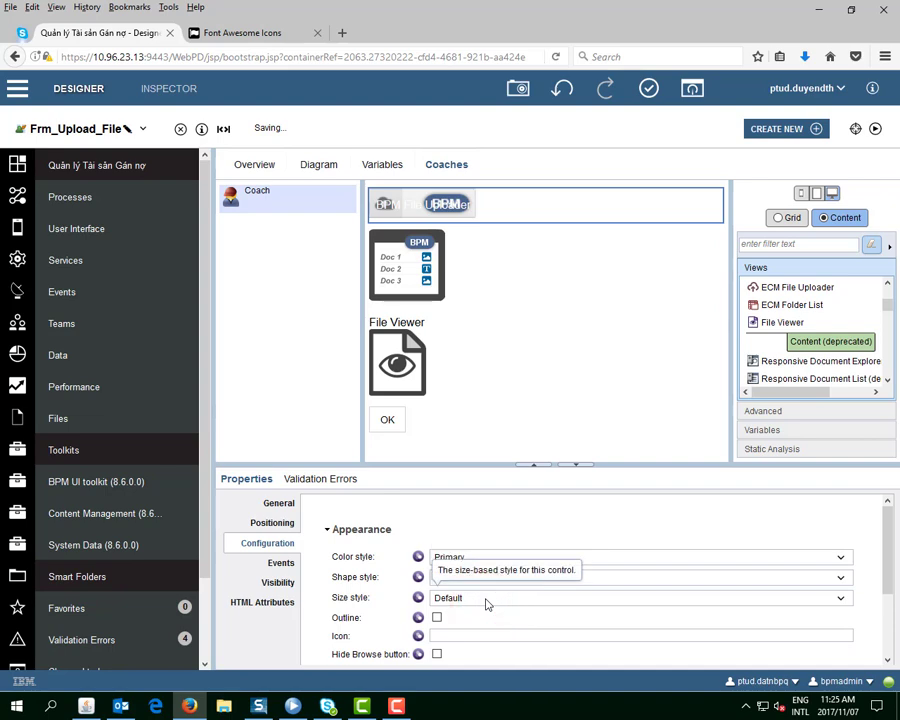
{"action": "scroll", "coordinate": [487, 604], "scroll_direction": "down", "scroll_amount": 1}
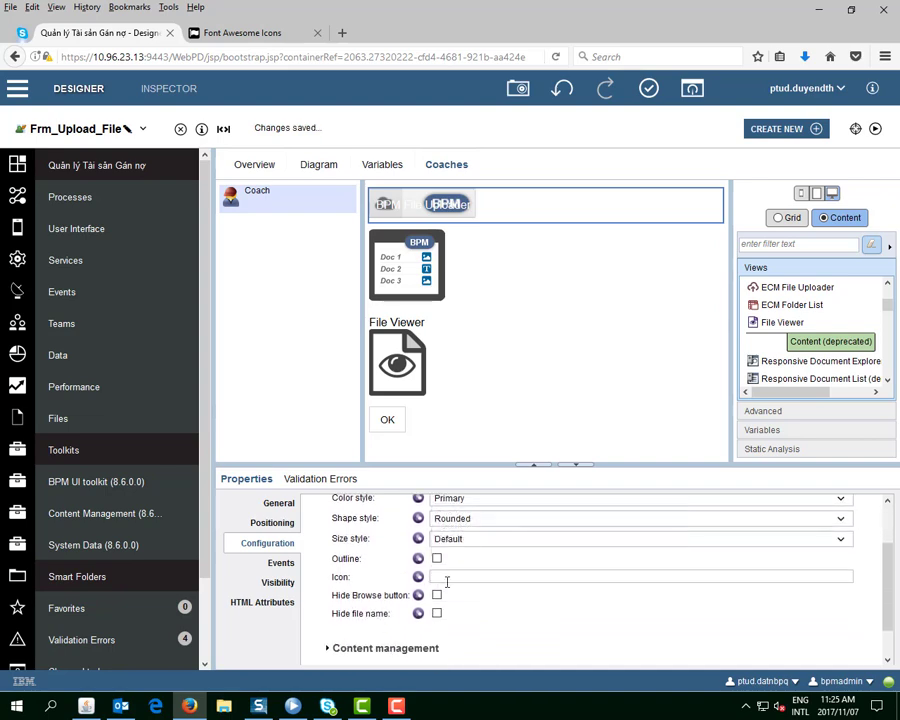
{"action": "left_click", "coordinate": [447, 578]}
Look up the cloud-upload icon in the Font Awesome icon list, then return to the uploader's icon setting in the designer.
{"action": "left_click", "coordinate": [224, 40]}
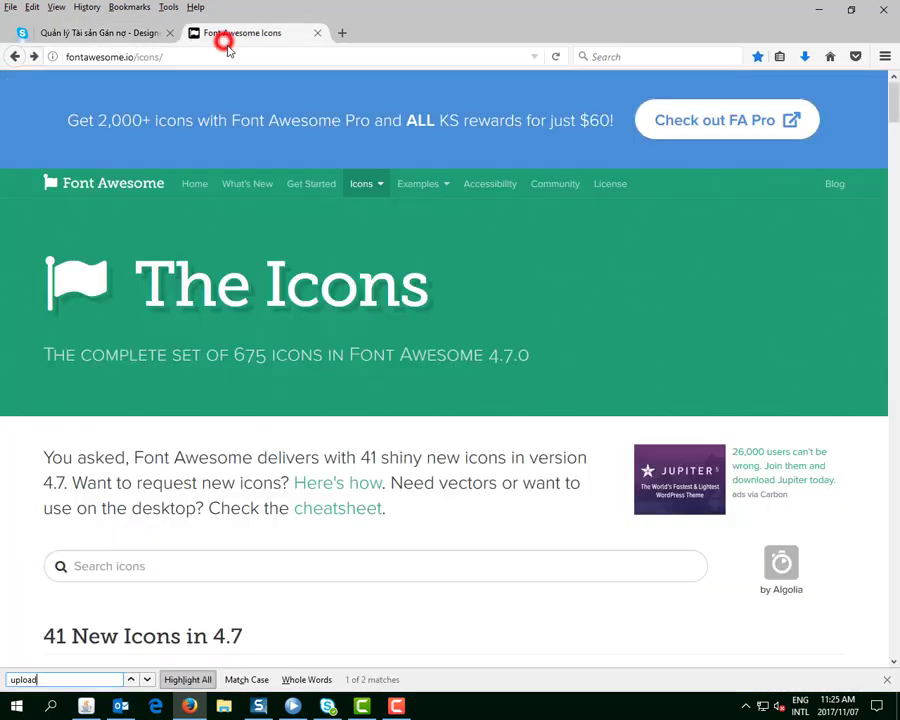
{"action": "scroll", "coordinate": [369, 375], "scroll_direction": "down", "scroll_amount": 12}
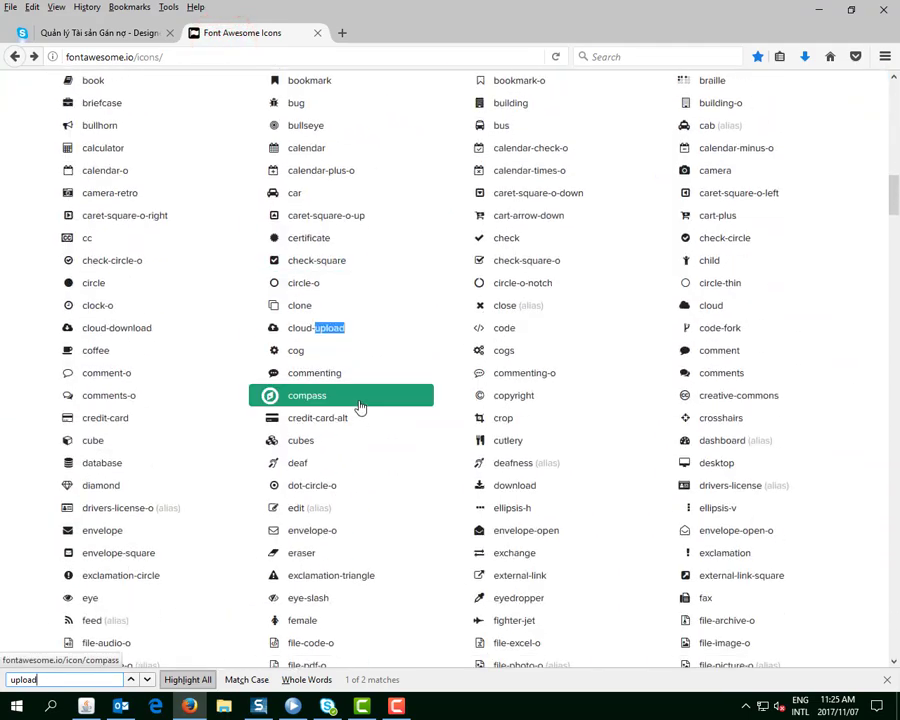
{"action": "scroll", "coordinate": [363, 404], "scroll_direction": "up", "scroll_amount": 4}
{"action": "scroll", "coordinate": [363, 404], "scroll_direction": "up", "scroll_amount": 15}
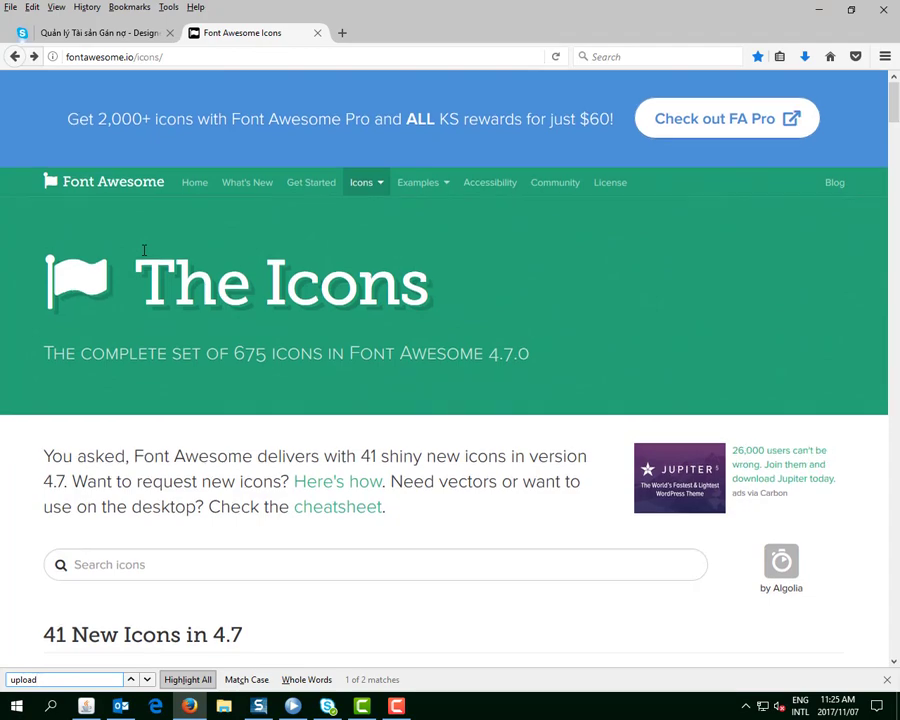
{"action": "scroll", "coordinate": [201, 321], "scroll_direction": "down", "scroll_amount": 15}
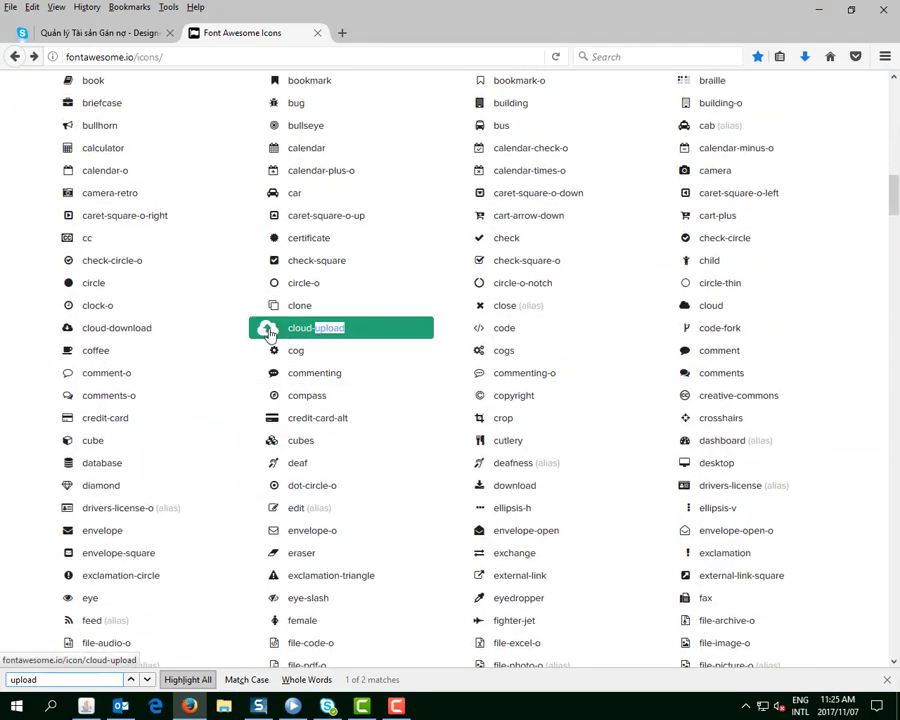
{"action": "left_click", "coordinate": [83, 34]}
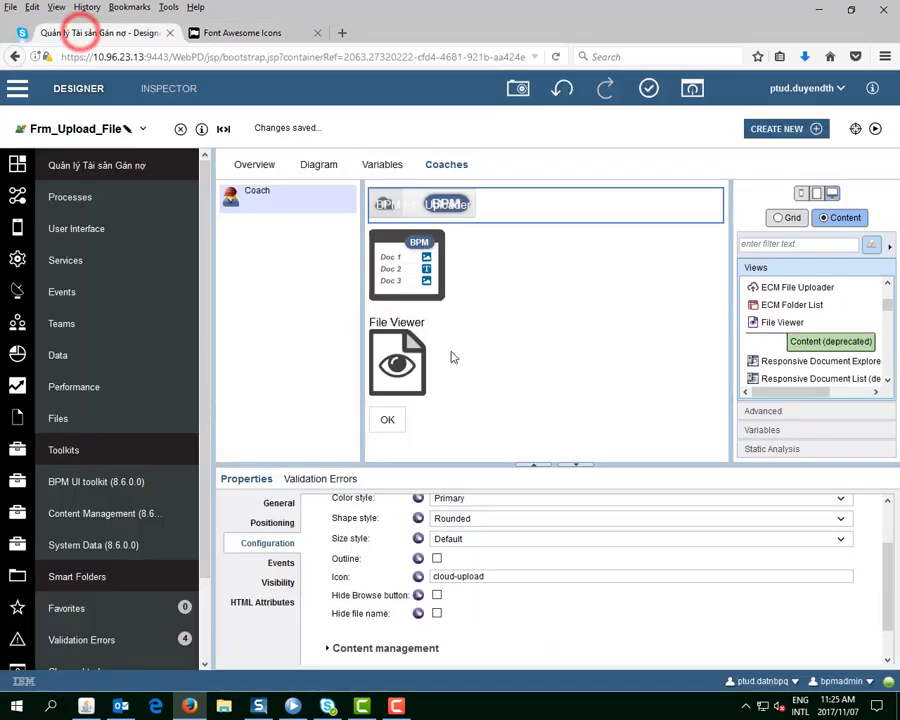
{"action": "left_click", "coordinate": [500, 572]}
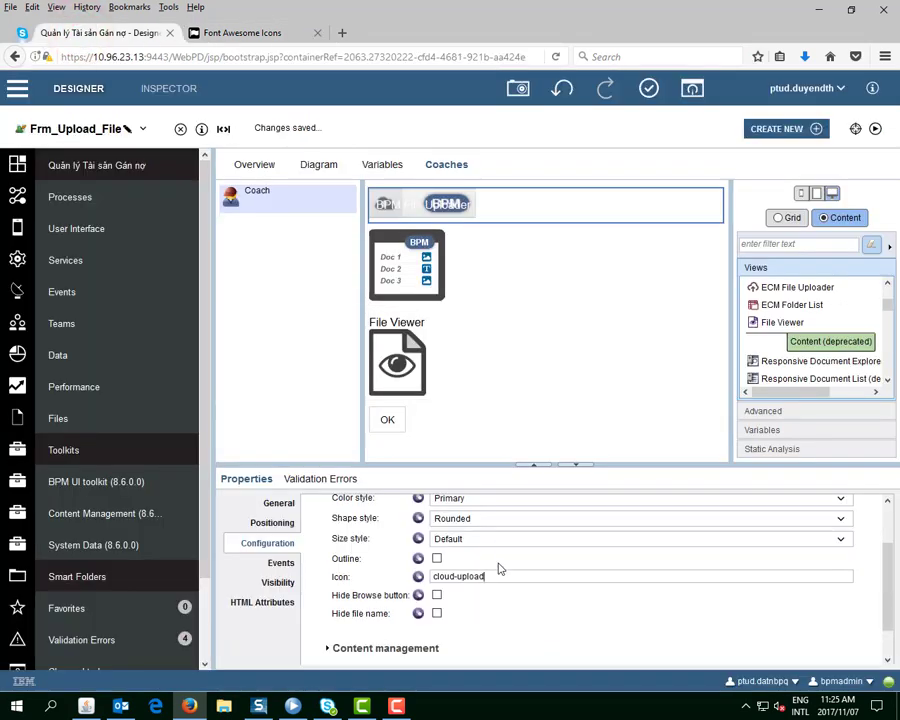
Enable automatic upload in the file uploader's behavior settings.
{"action": "scroll", "coordinate": [446, 613], "scroll_direction": "down", "scroll_amount": 2}
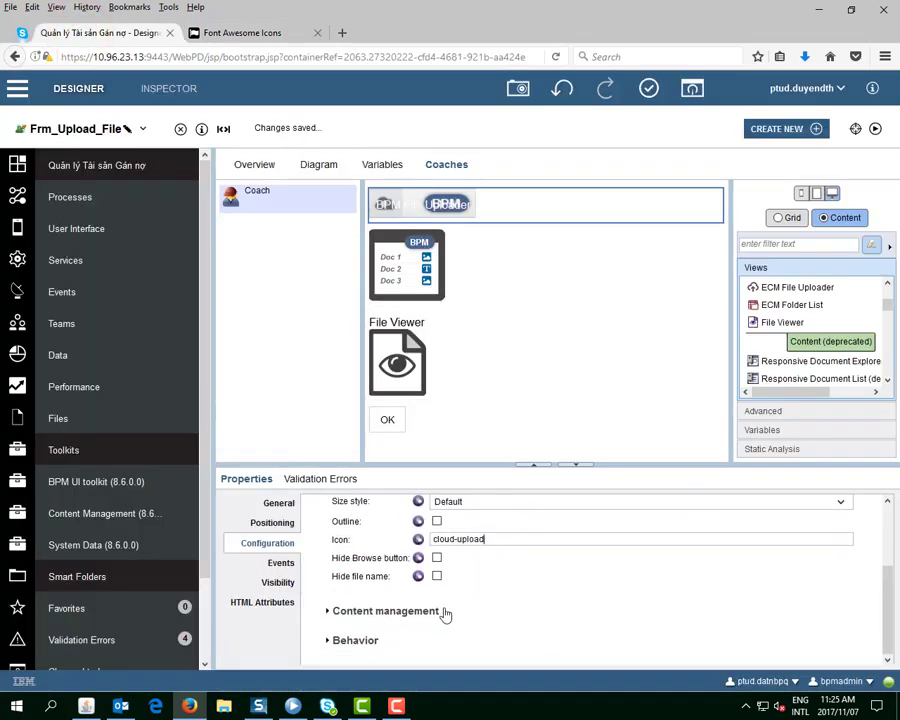
{"action": "left_click", "coordinate": [391, 611]}
{"action": "scroll", "coordinate": [392, 613], "scroll_direction": "down", "scroll_amount": 2}
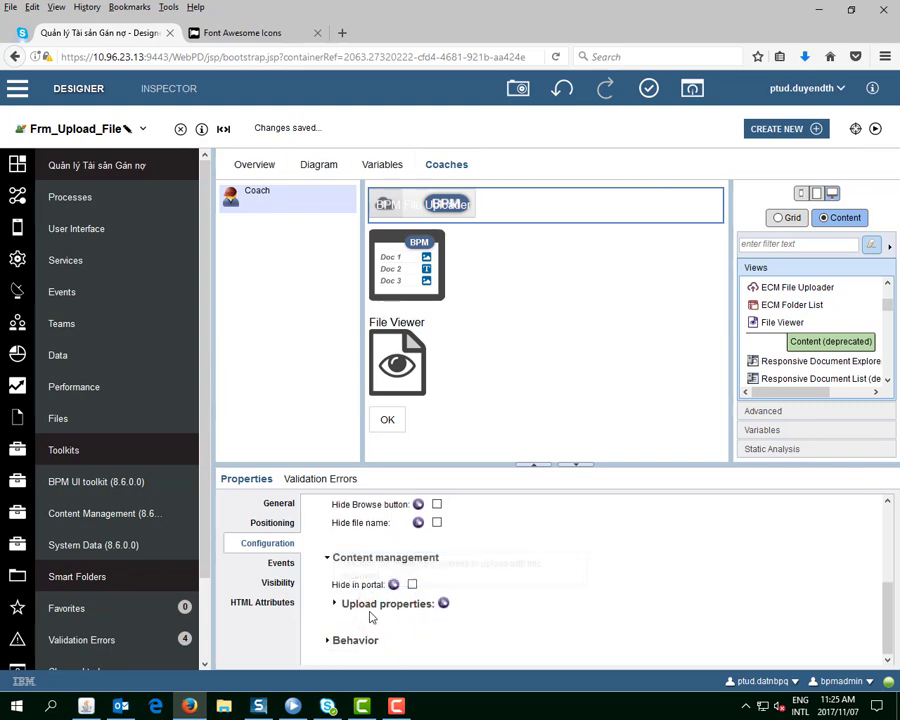
{"action": "left_click", "coordinate": [338, 643]}
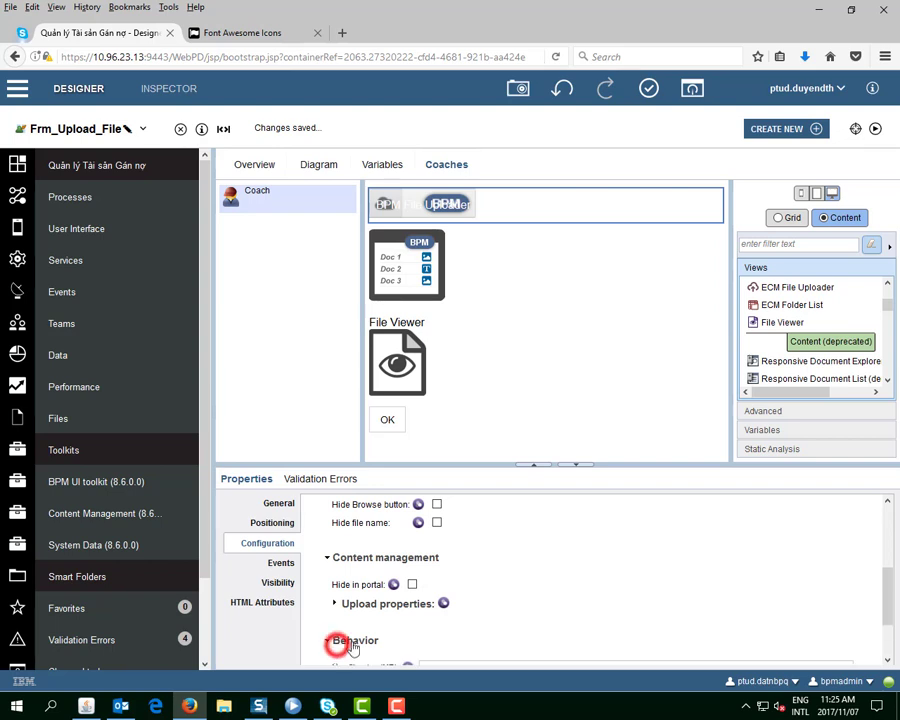
{"action": "scroll", "coordinate": [340, 640], "scroll_direction": "down", "scroll_amount": 2}
{"action": "mouse_move", "coordinate": [408, 616]}
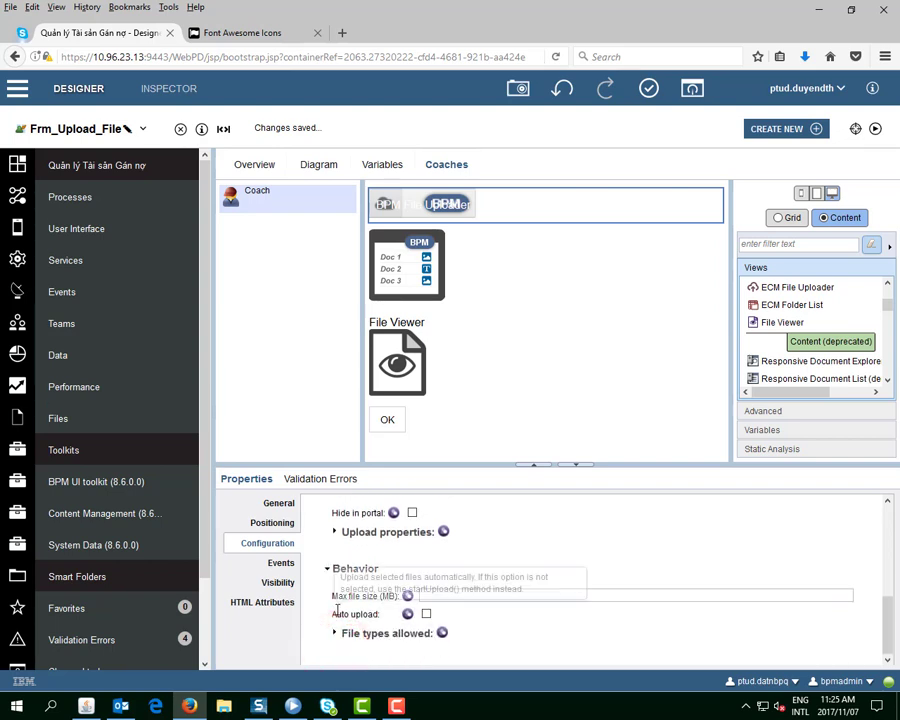
{"action": "left_click", "coordinate": [427, 614]}
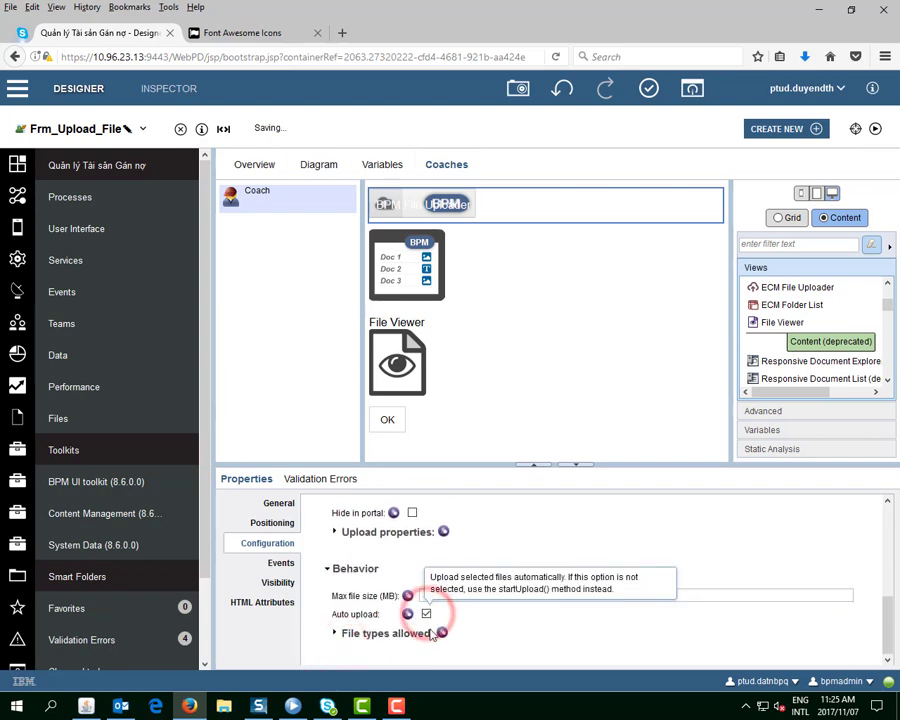
{"action": "left_click", "coordinate": [333, 634]}
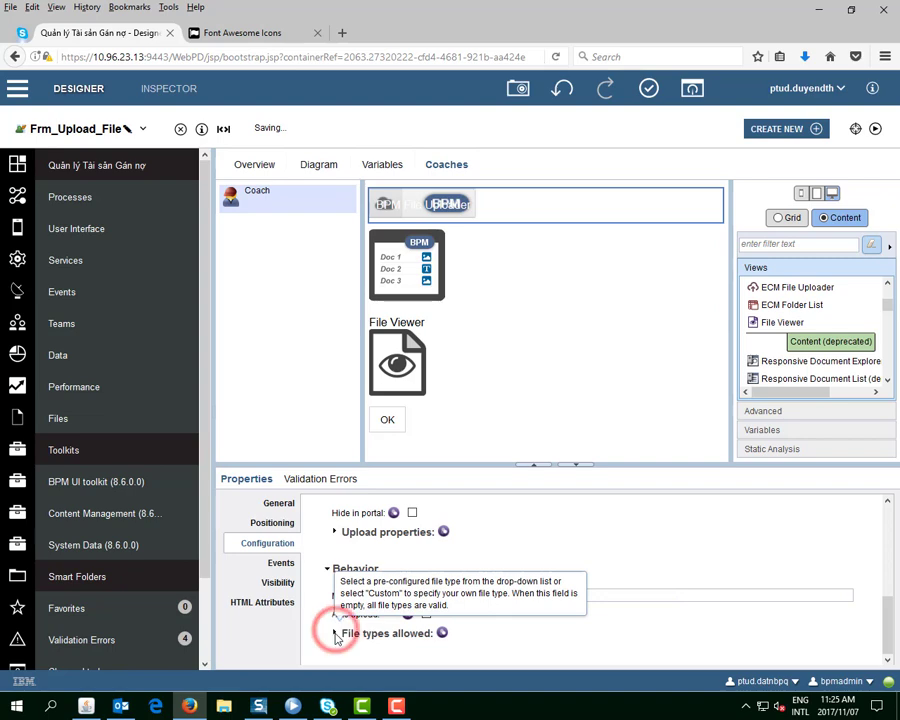
{"action": "scroll", "coordinate": [437, 659], "scroll_direction": "down", "scroll_amount": 1}
{"action": "left_click", "coordinate": [372, 632]}
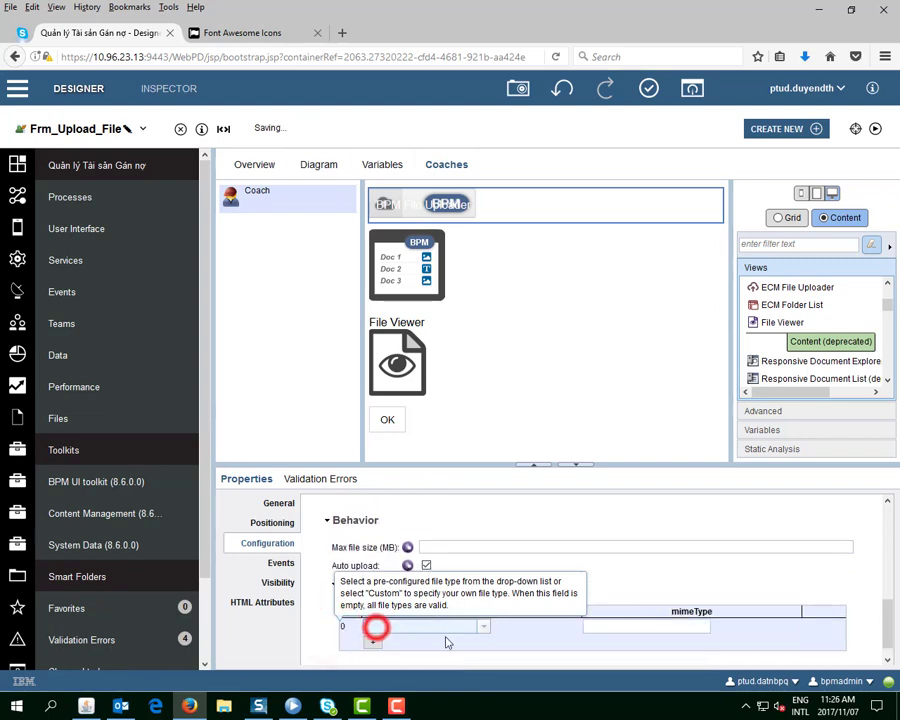
{"action": "left_click", "coordinate": [487, 626]}
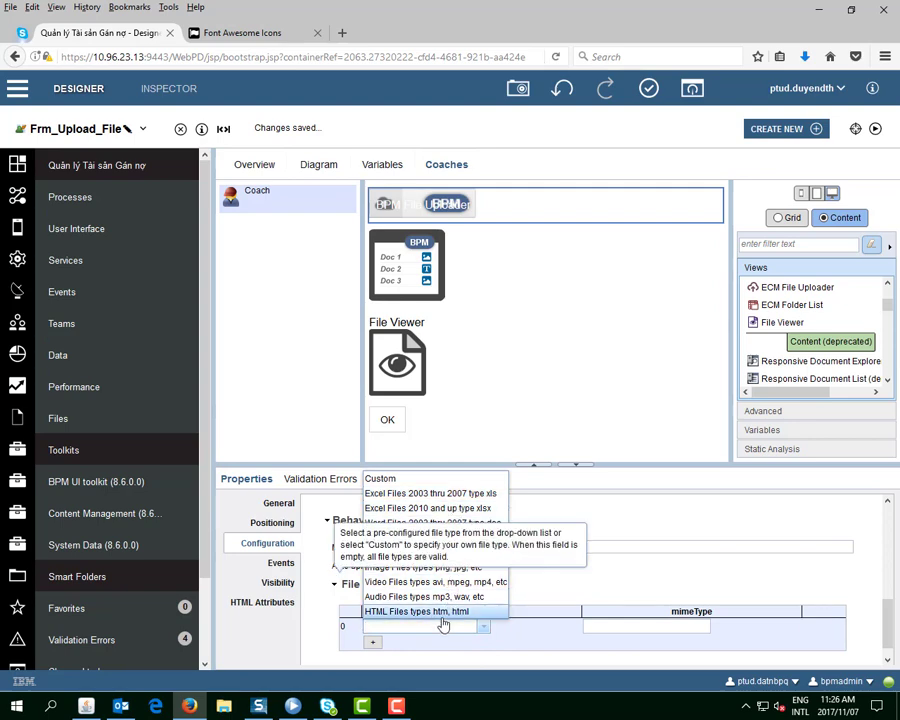
{"action": "left_click", "coordinate": [375, 644]}
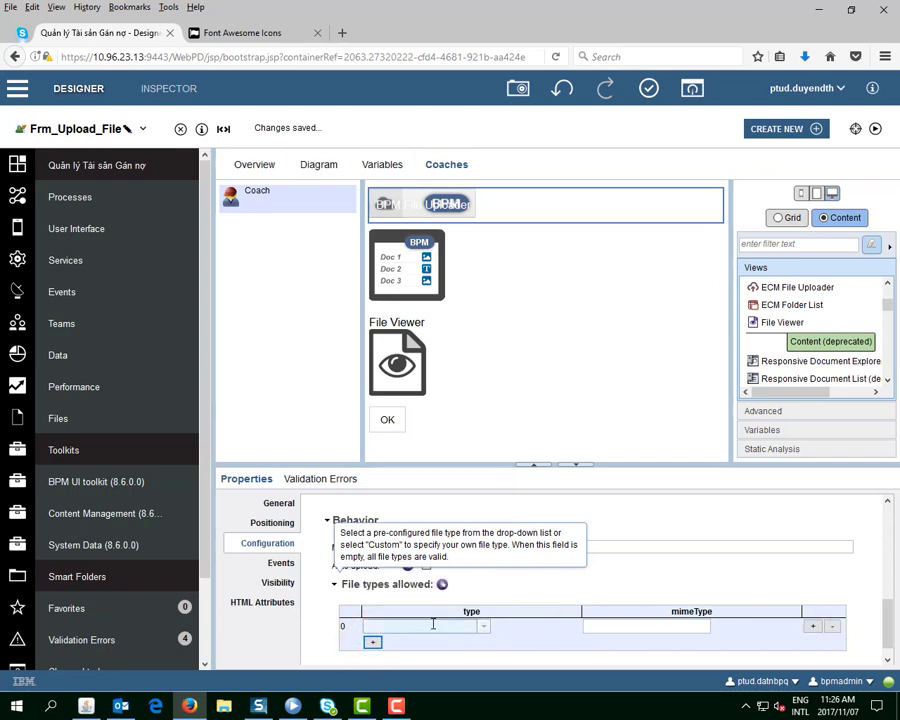
{"action": "left_click", "coordinate": [831, 626]}
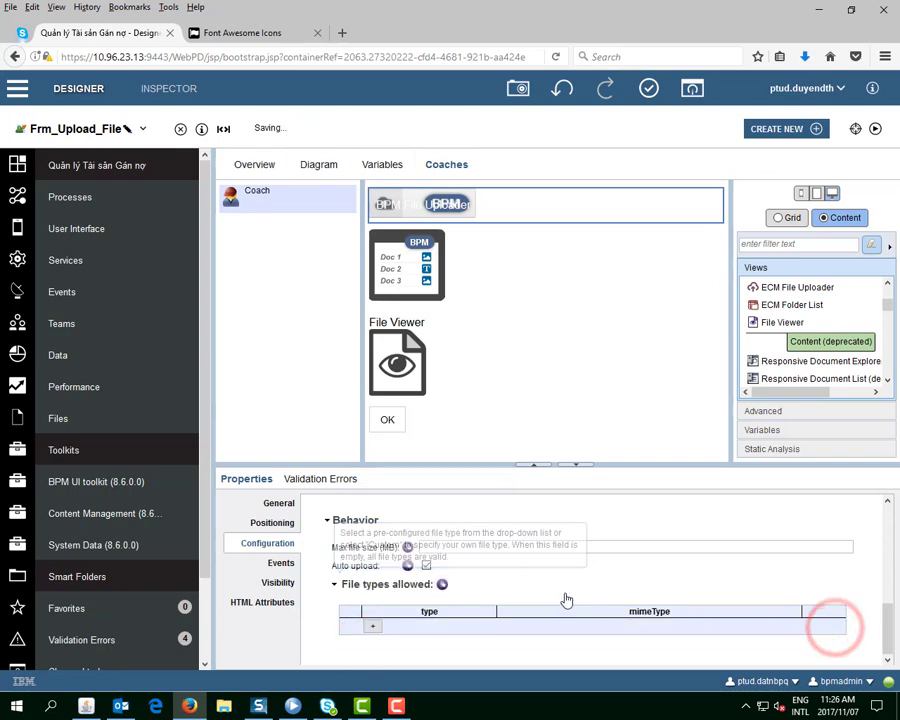
{"action": "left_click", "coordinate": [440, 585]}
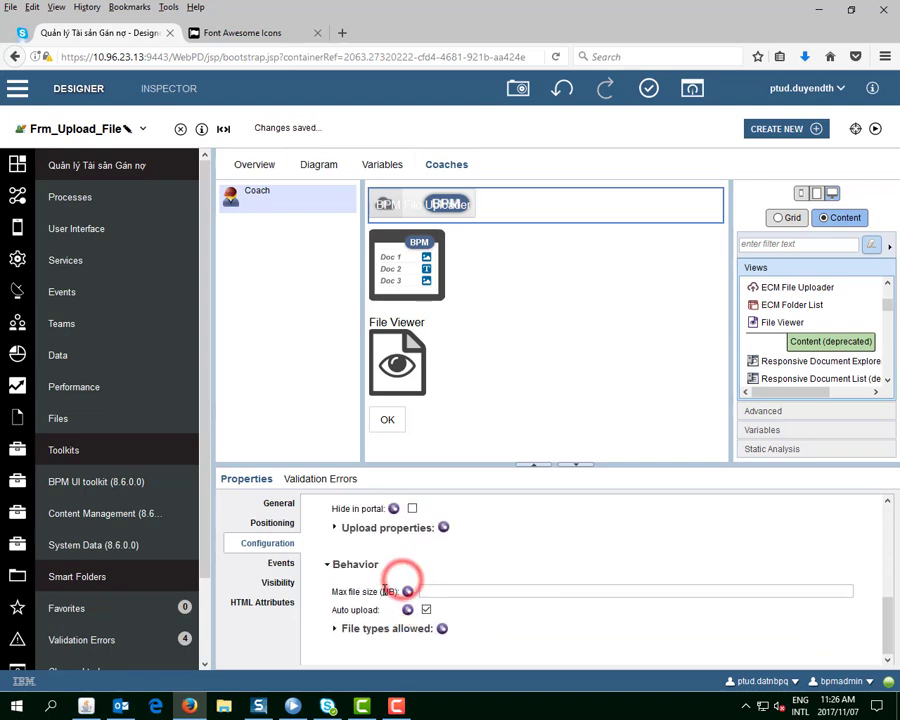
Turn on the footer, table stats and pager in the document list's behavior settings.
{"action": "left_click", "coordinate": [403, 258]}
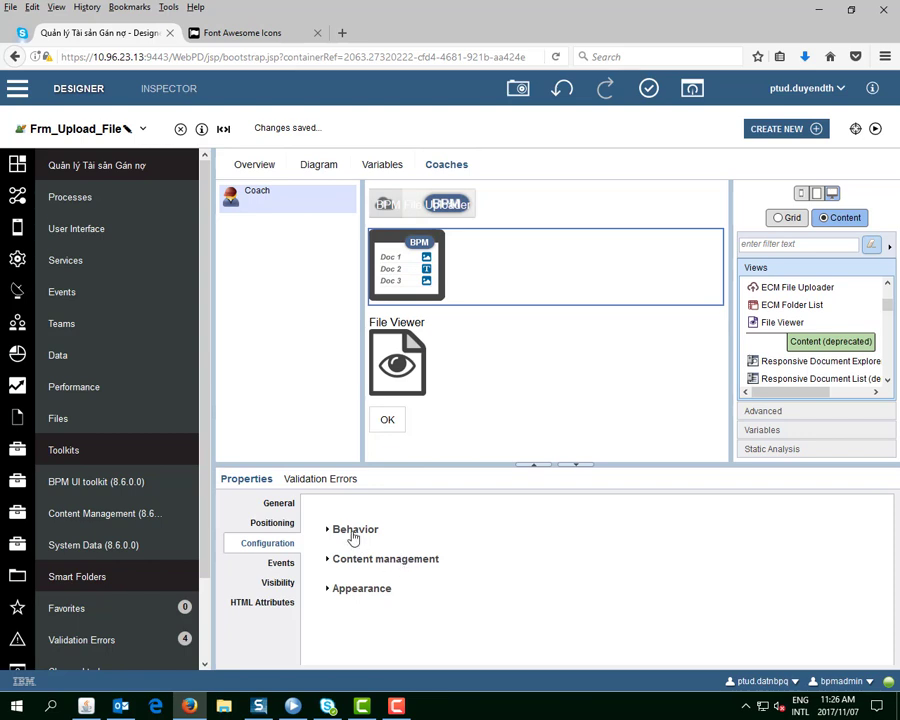
{"action": "left_click", "coordinate": [352, 536]}
{"action": "scroll", "coordinate": [450, 631], "scroll_direction": "down", "scroll_amount": 1}
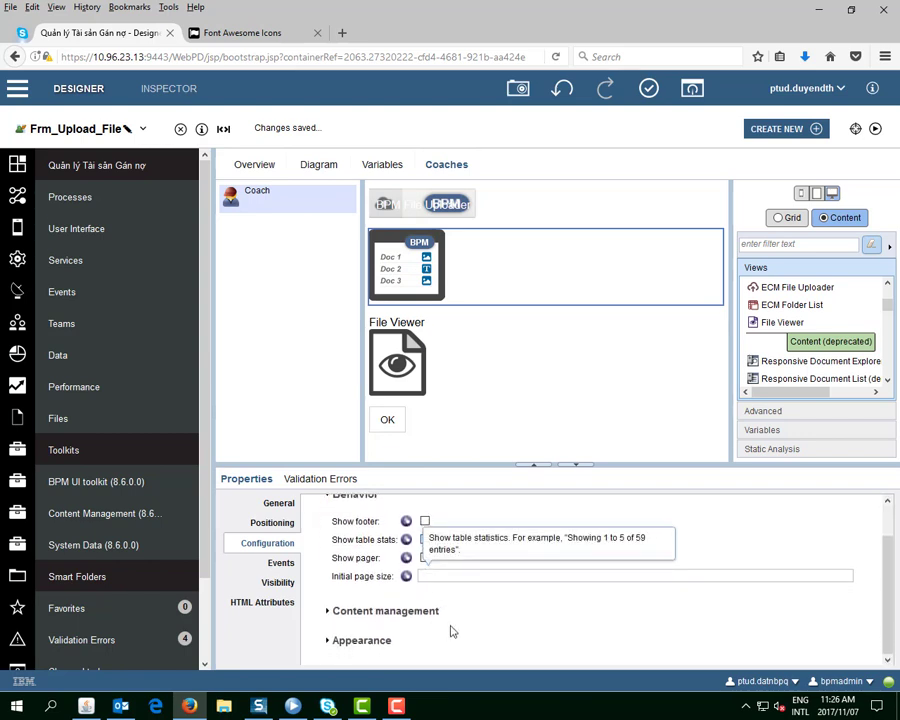
{"action": "left_click", "coordinate": [425, 521]}
{"action": "left_click", "coordinate": [427, 539]}
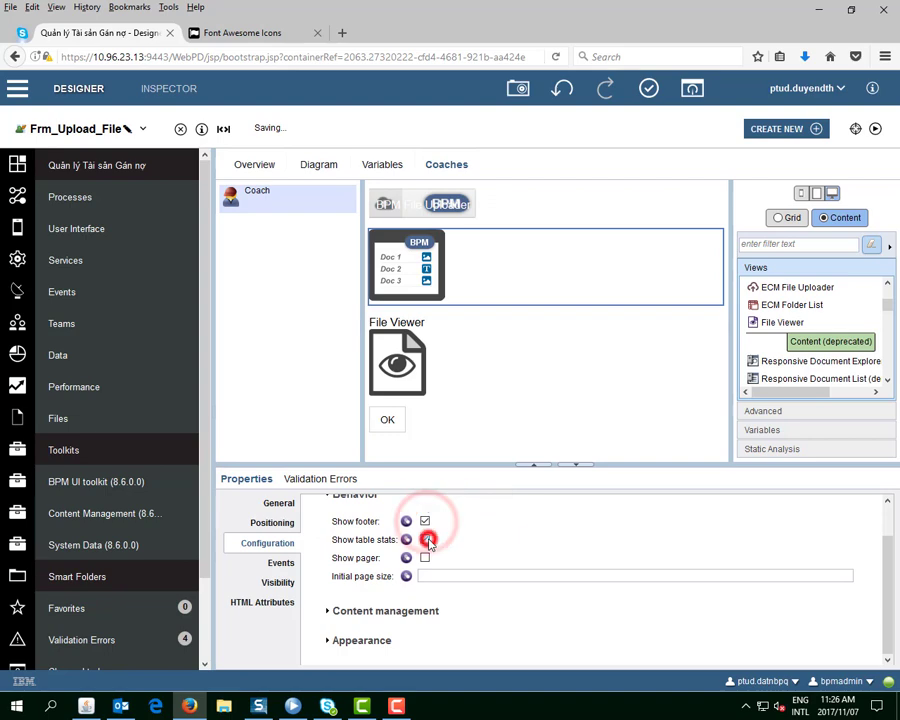
{"action": "left_click", "coordinate": [425, 557]}
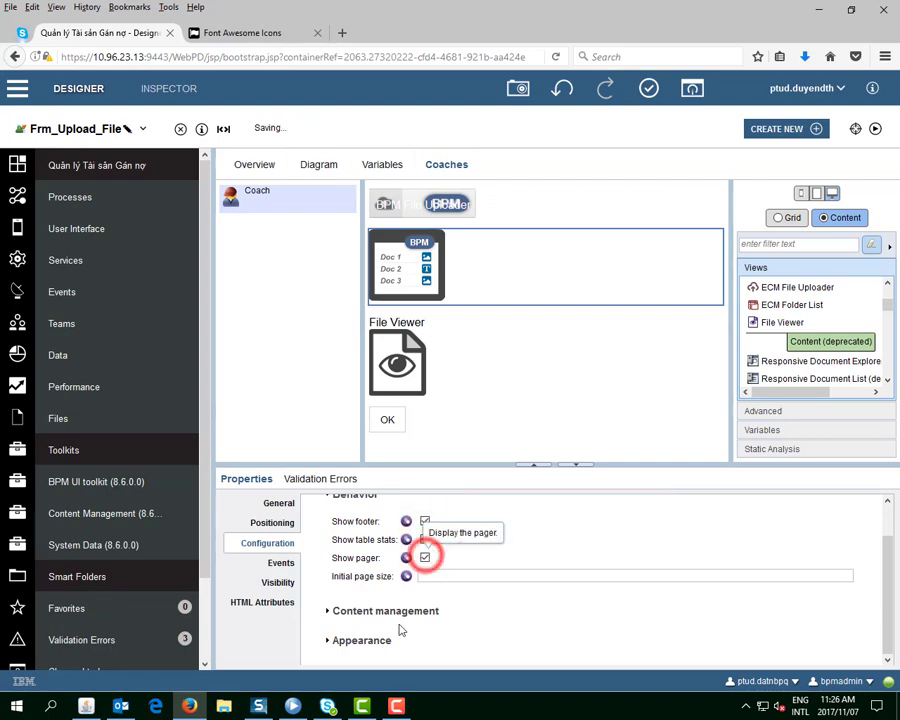
Enable document deletions, confirmation on deletion and association with the process instance in the document list's content management settings.
{"action": "scroll", "coordinate": [399, 630], "scroll_direction": "down", "scroll_amount": 1}
{"action": "left_click", "coordinate": [404, 556]}
{"action": "scroll", "coordinate": [412, 570], "scroll_direction": "down", "scroll_amount": 1}
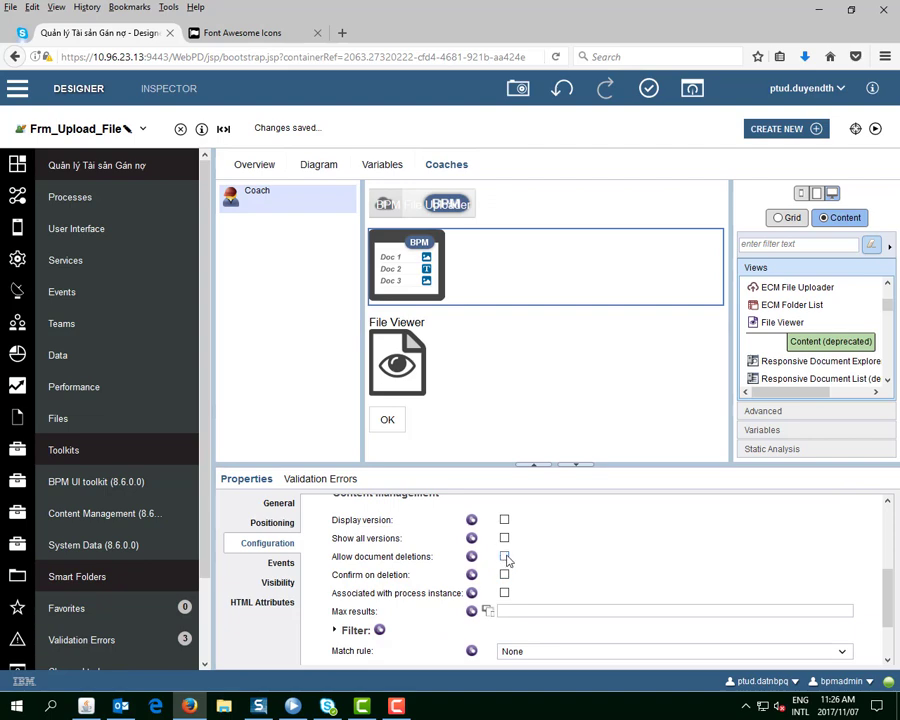
{"action": "left_click", "coordinate": [505, 557]}
{"action": "left_click", "coordinate": [503, 575]}
{"action": "left_click", "coordinate": [505, 592]}
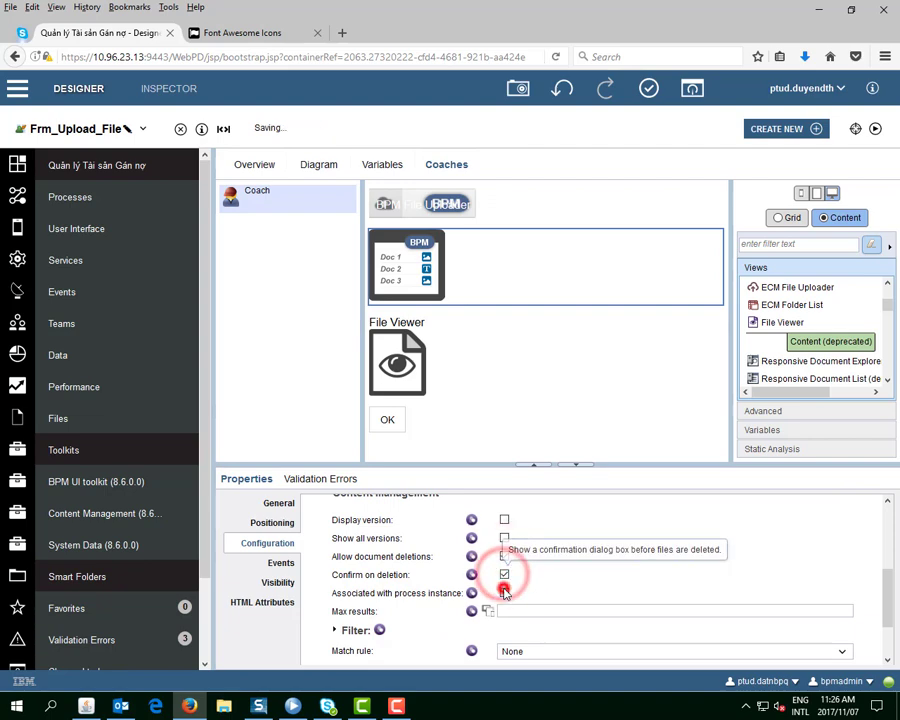
Set the document list's color style to Primary, keeping the Default table style.
{"action": "scroll", "coordinate": [505, 600], "scroll_direction": "down", "scroll_amount": 1}
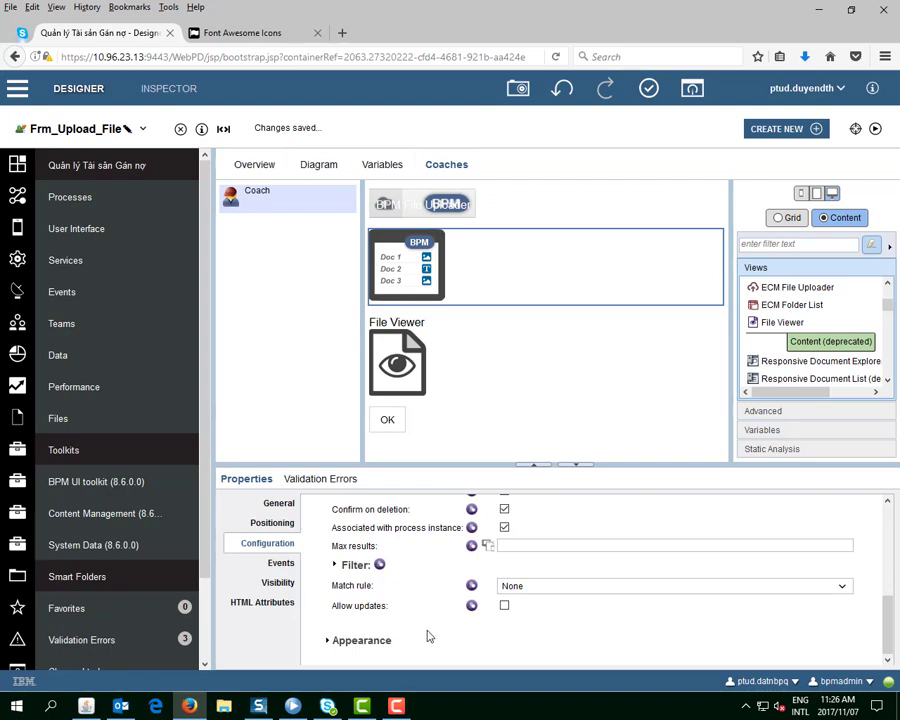
{"action": "left_click", "coordinate": [396, 645]}
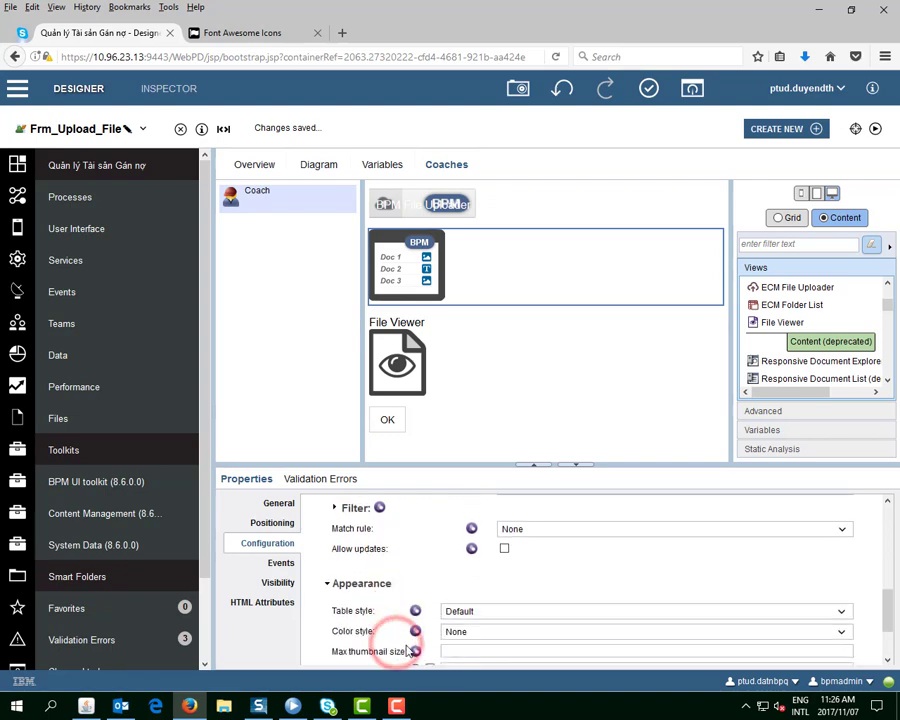
{"action": "scroll", "coordinate": [463, 605], "scroll_direction": "down", "scroll_amount": 1}
{"action": "left_click", "coordinate": [517, 558]}
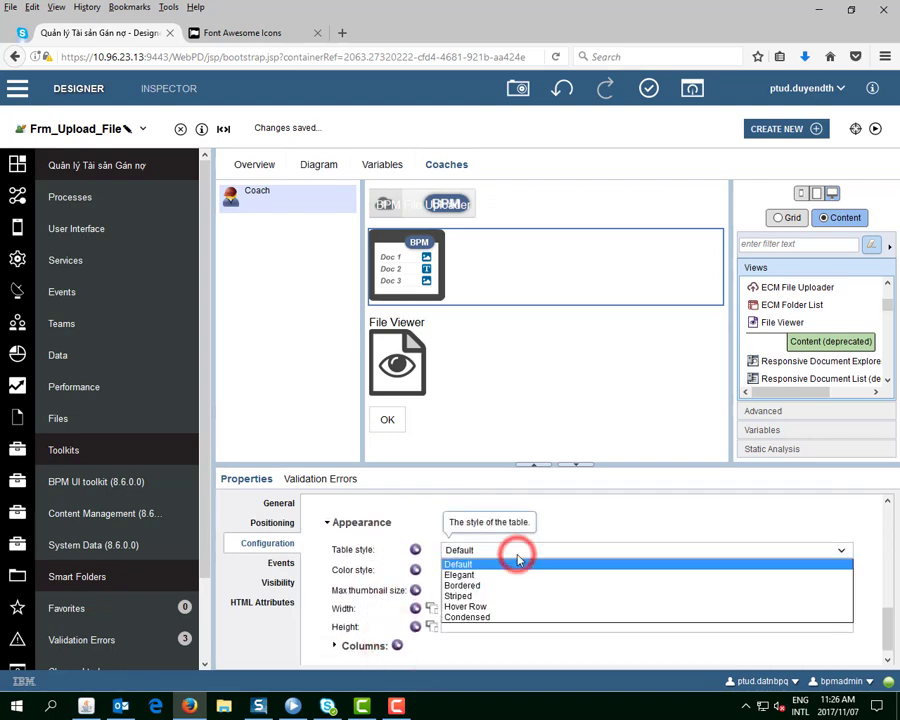
{"action": "left_click", "coordinate": [517, 553]}
{"action": "left_click", "coordinate": [510, 568]}
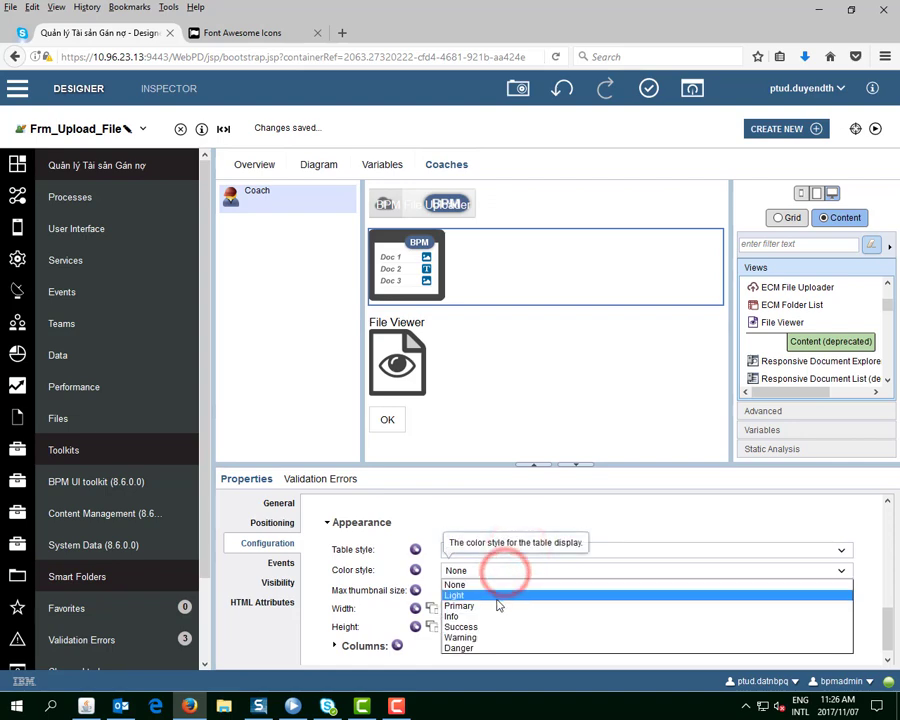
{"action": "left_click", "coordinate": [494, 604]}
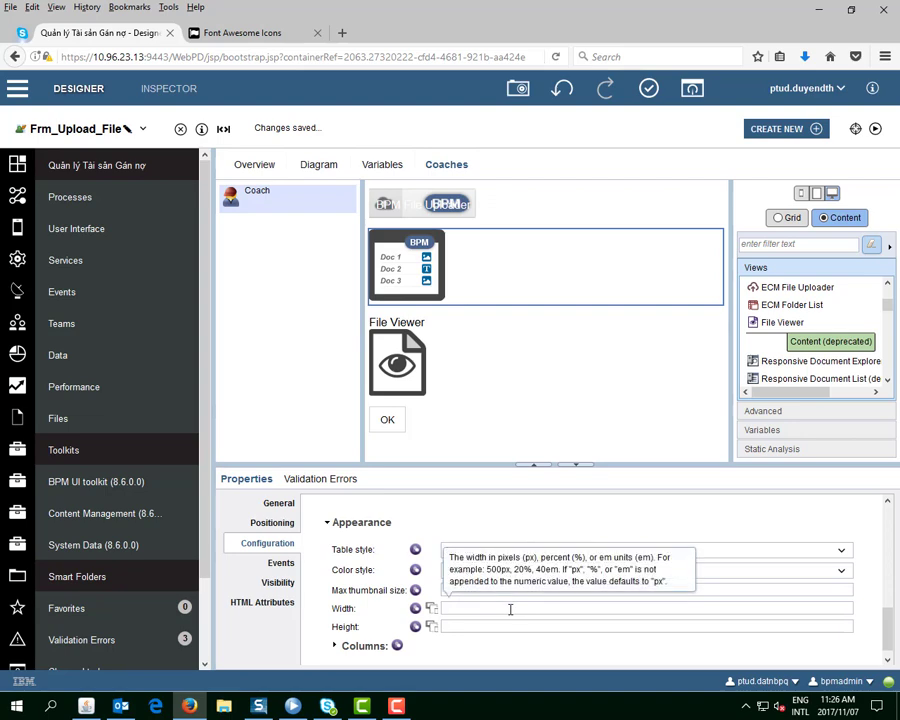
Add a first column to the document list labelled Name, using the Doc Name (Clickable) field.
{"action": "scroll", "coordinate": [472, 632], "scroll_direction": "down", "scroll_amount": 1}
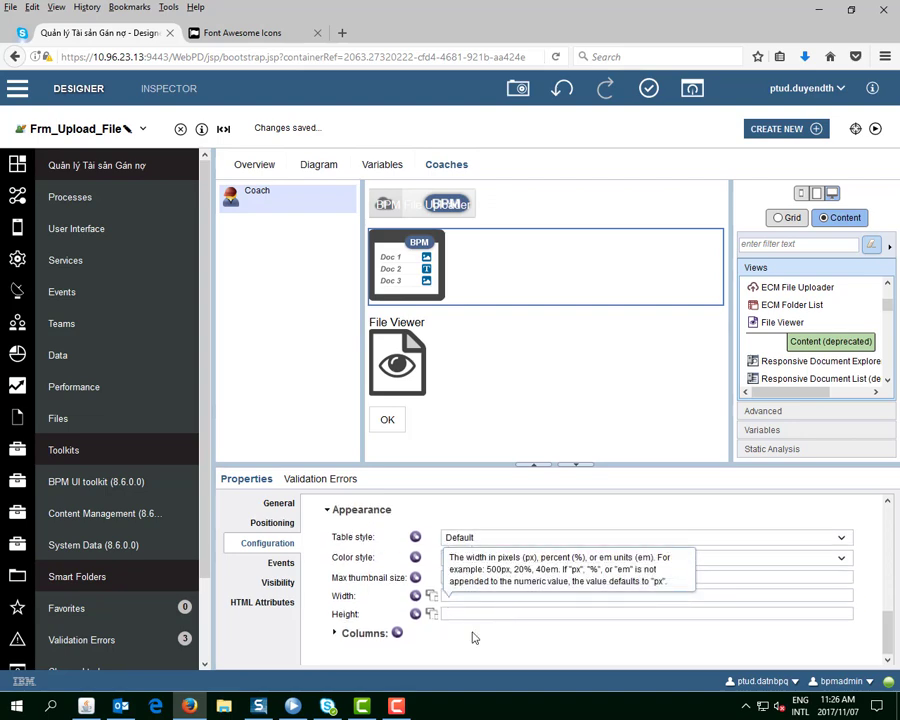
{"action": "left_click", "coordinate": [362, 635]}
{"action": "left_click", "coordinate": [334, 632]}
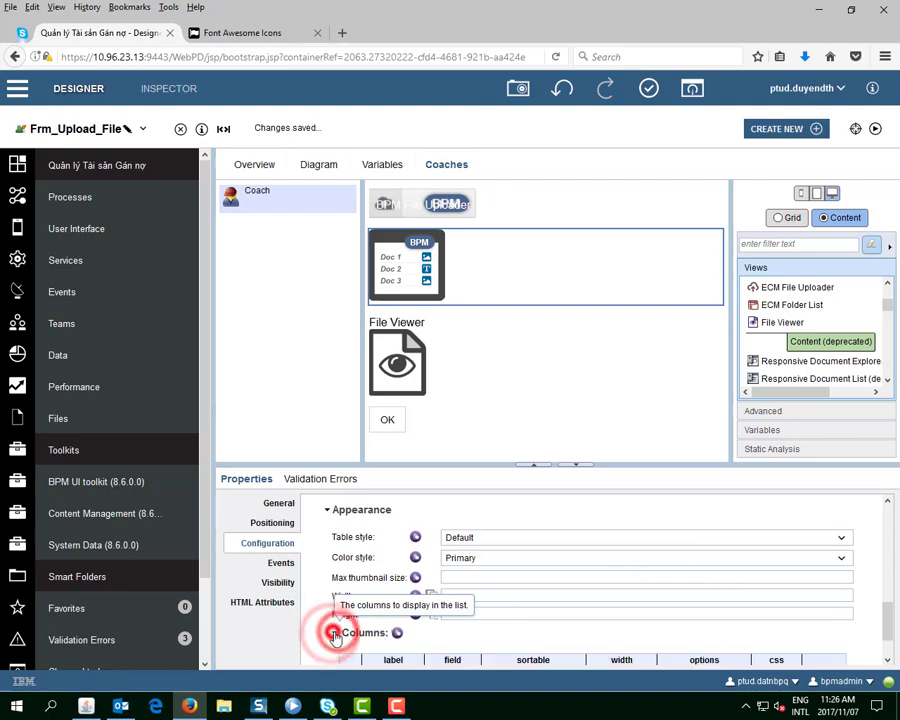
{"action": "scroll", "coordinate": [400, 645], "scroll_direction": "down", "scroll_amount": 1}
{"action": "left_click", "coordinate": [368, 621]}
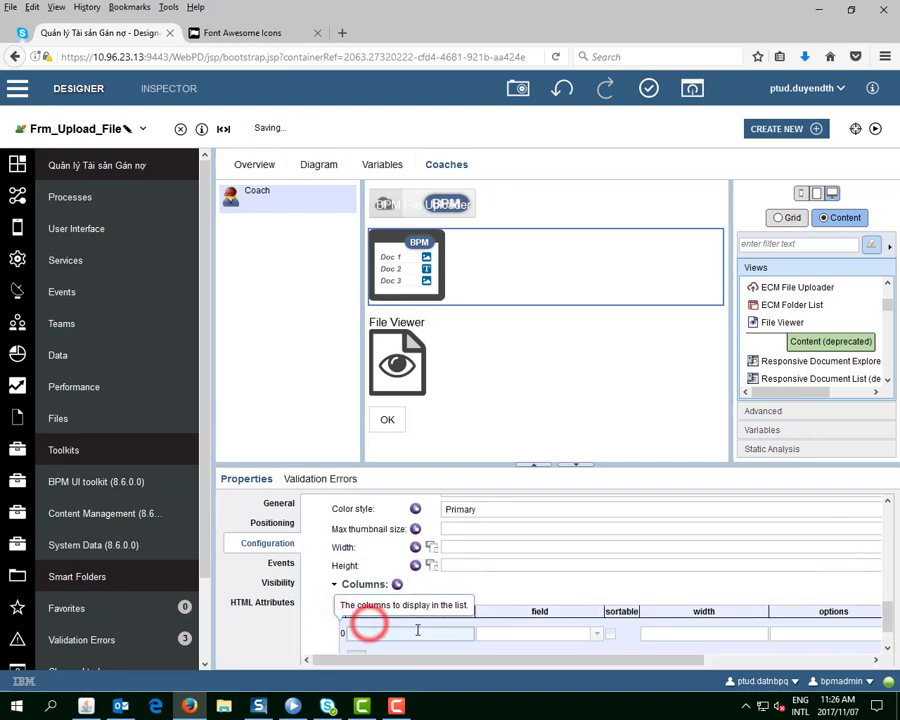
{"action": "left_click", "coordinate": [451, 633]}
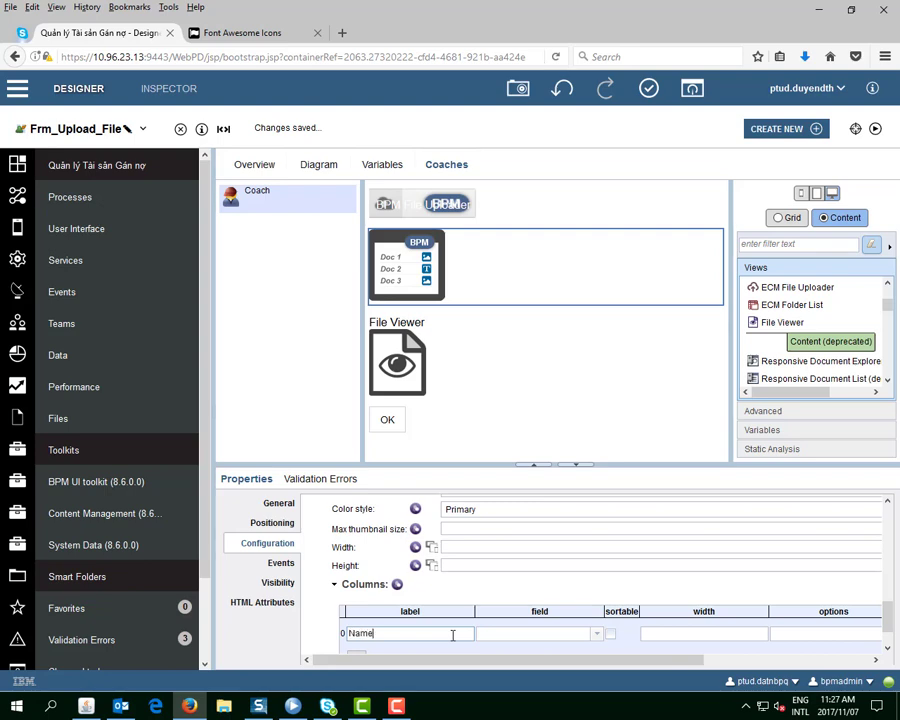
{"action": "left_click", "coordinate": [596, 633]}
{"action": "left_click", "coordinate": [559, 458]}
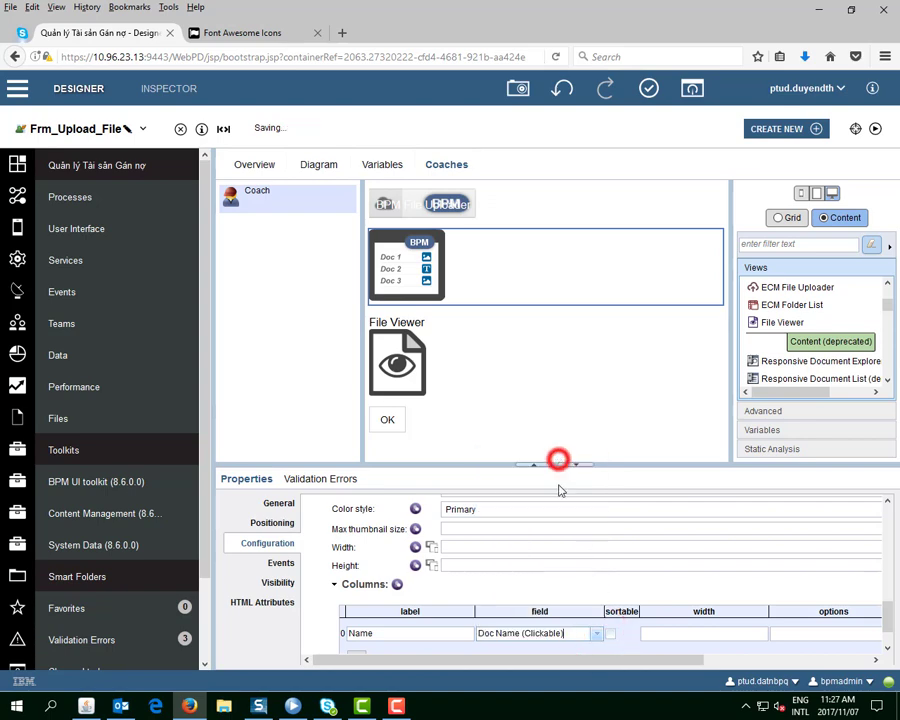
Add a second document list column labelled Icon that displays the Thumbnail field.
{"action": "scroll", "coordinate": [590, 635], "scroll_direction": "down", "scroll_amount": 1}
{"action": "left_click", "coordinate": [357, 615]}
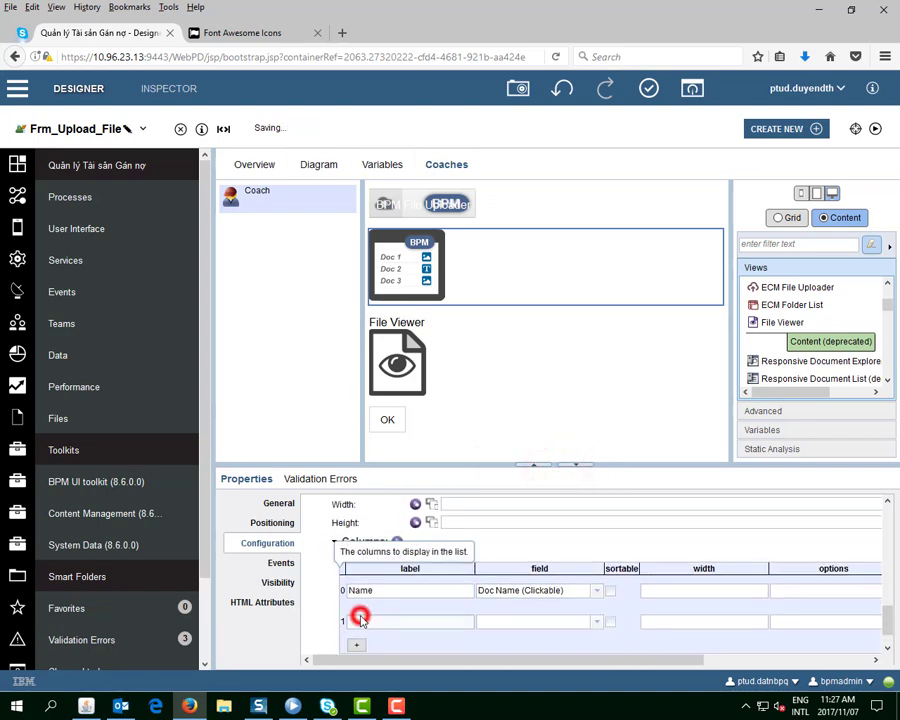
{"action": "left_click", "coordinate": [593, 626]}
{"action": "left_click", "coordinate": [595, 624]}
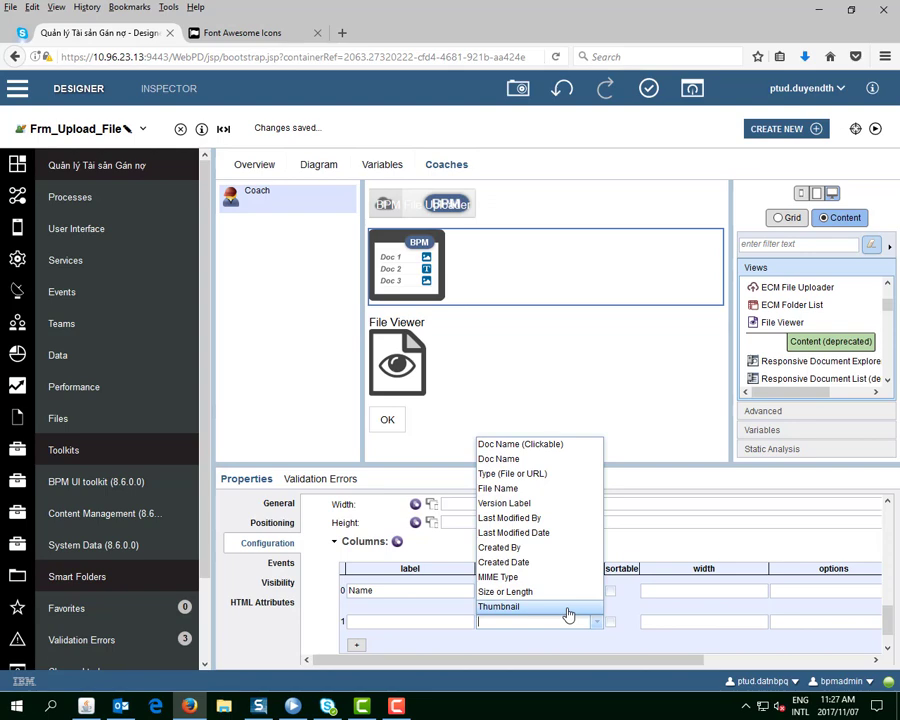
{"action": "left_click", "coordinate": [567, 607]}
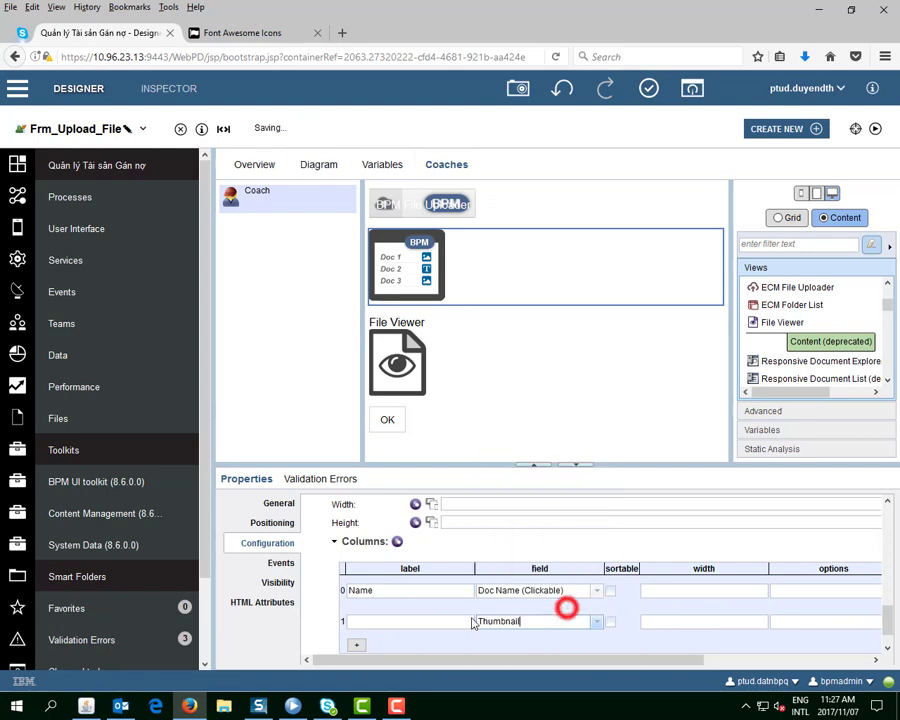
{"action": "left_click", "coordinate": [432, 619]}
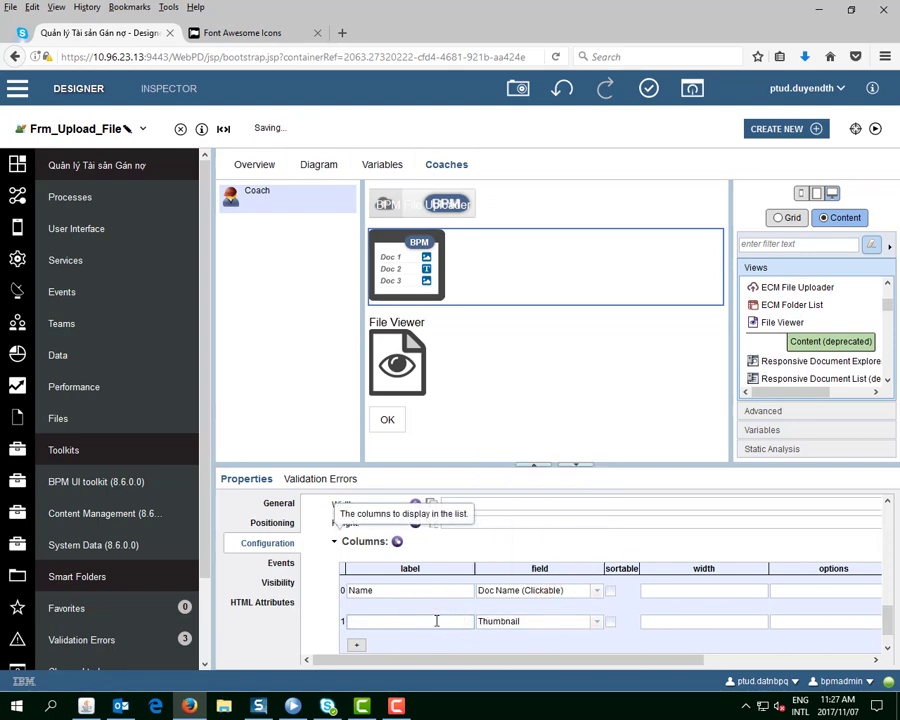
Add a third document list column labelled Modified Date that displays the Last Modified Date field.
{"action": "left_click", "coordinate": [355, 644]}
{"action": "scroll", "coordinate": [548, 642], "scroll_direction": "down", "scroll_amount": 2}
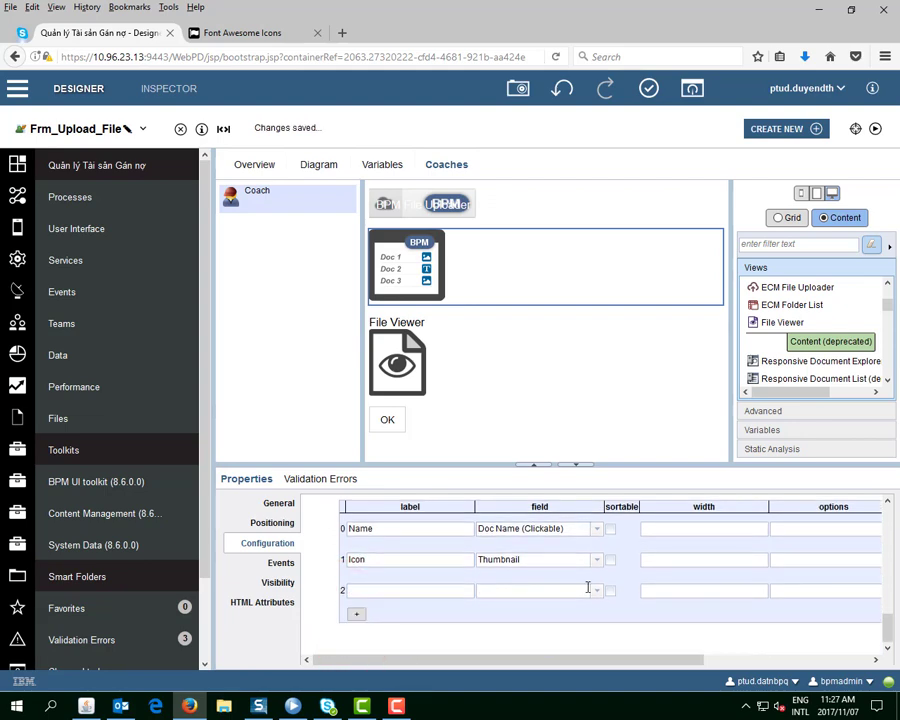
{"action": "left_click", "coordinate": [597, 591]}
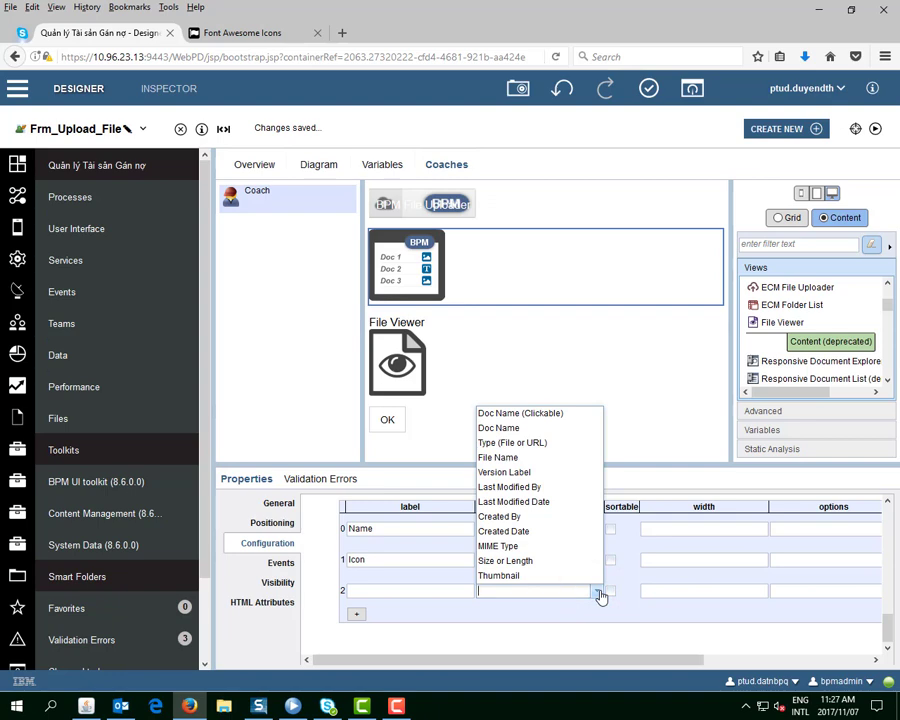
{"action": "left_click", "coordinate": [573, 501]}
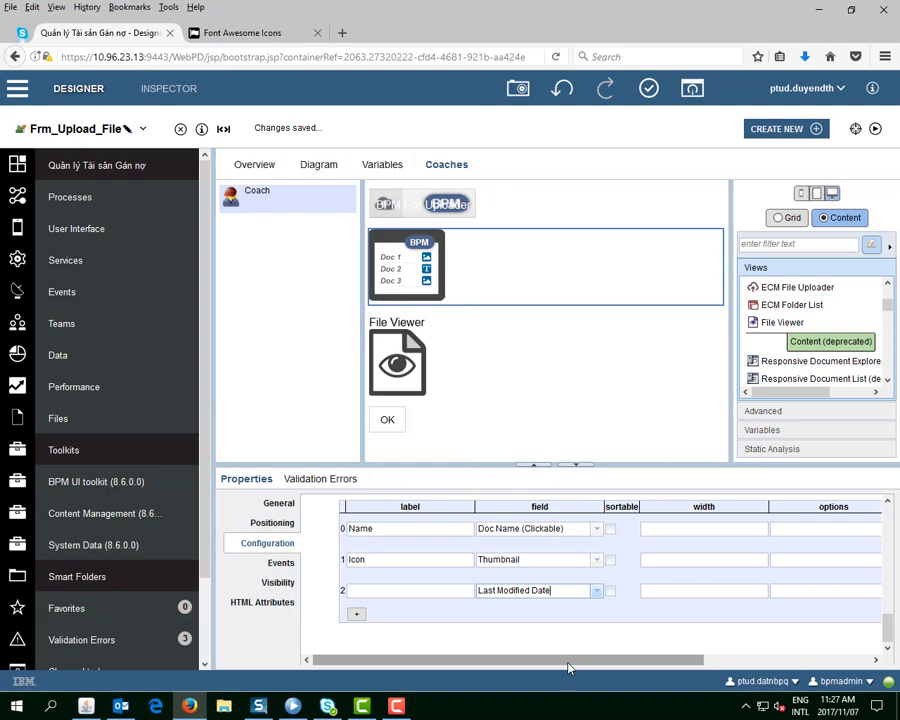
{"action": "left_click", "coordinate": [431, 593]}
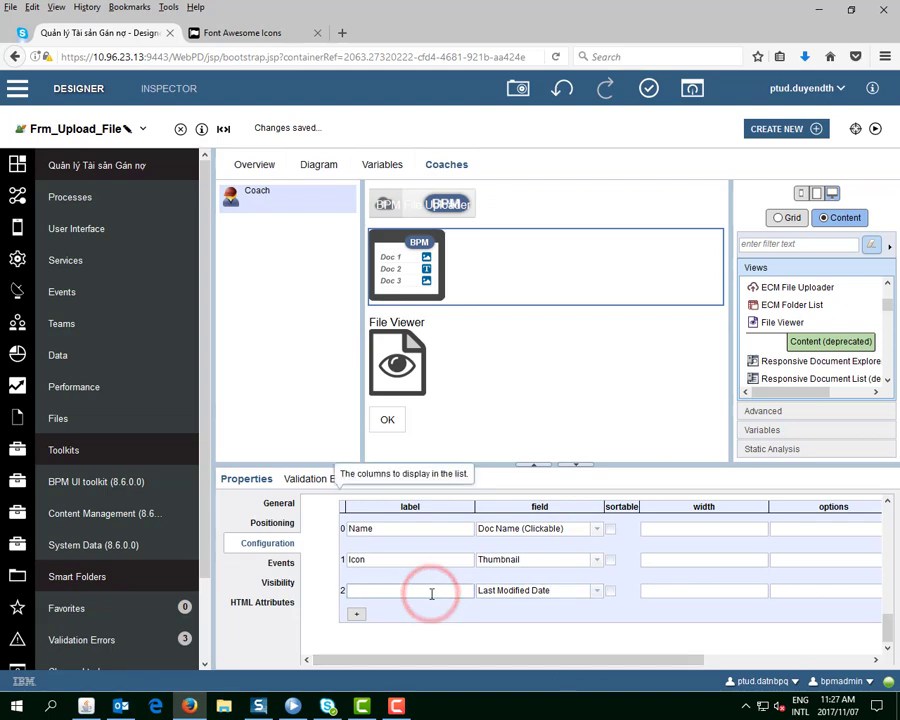
{"action": "type", "text": "Modified Date"}
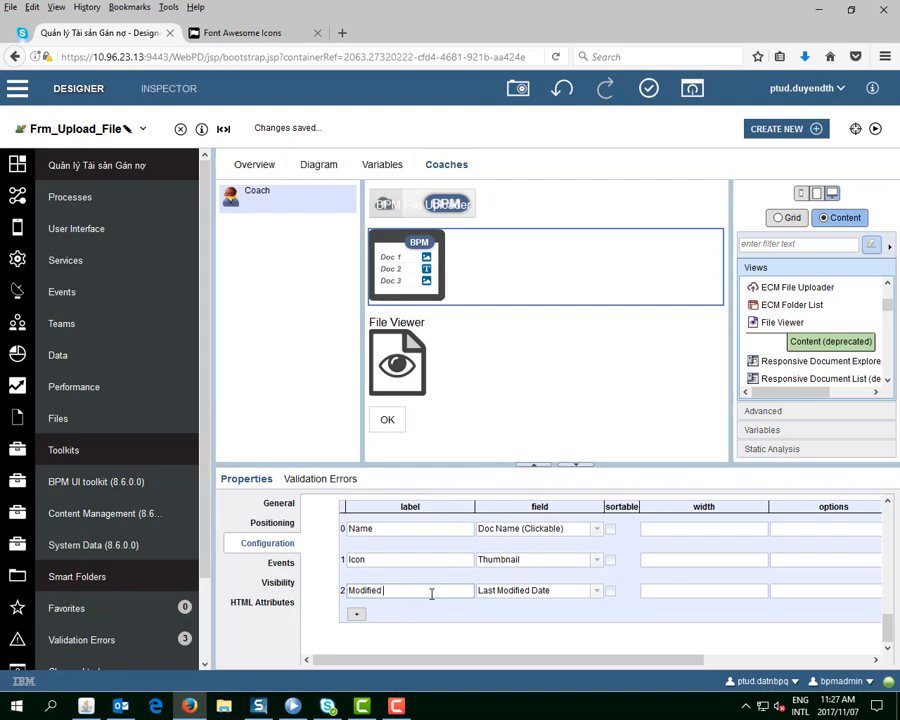
{"action": "left_click", "coordinate": [547, 662]}
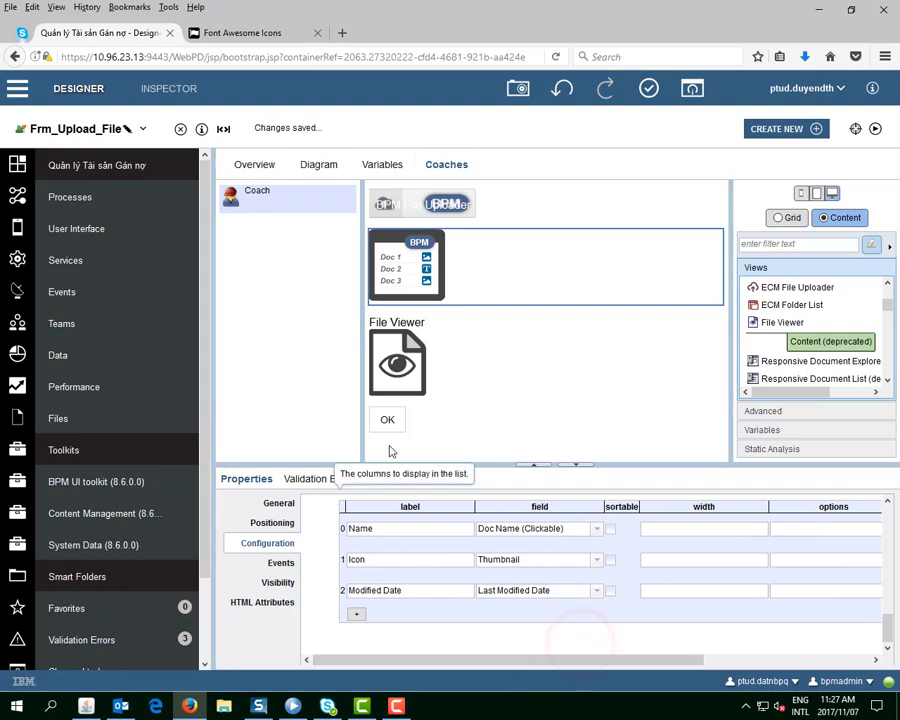
Set the file viewer's width and height to 500px in its appearance settings, keeping controls placement at None.
{"action": "left_click", "coordinate": [410, 362]}
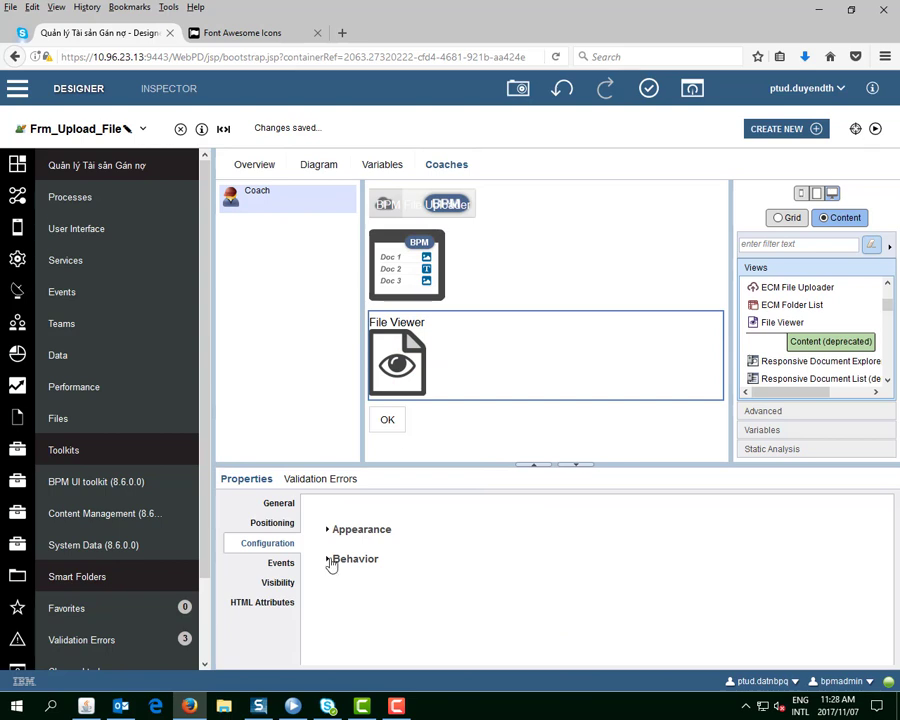
{"action": "left_click", "coordinate": [327, 531]}
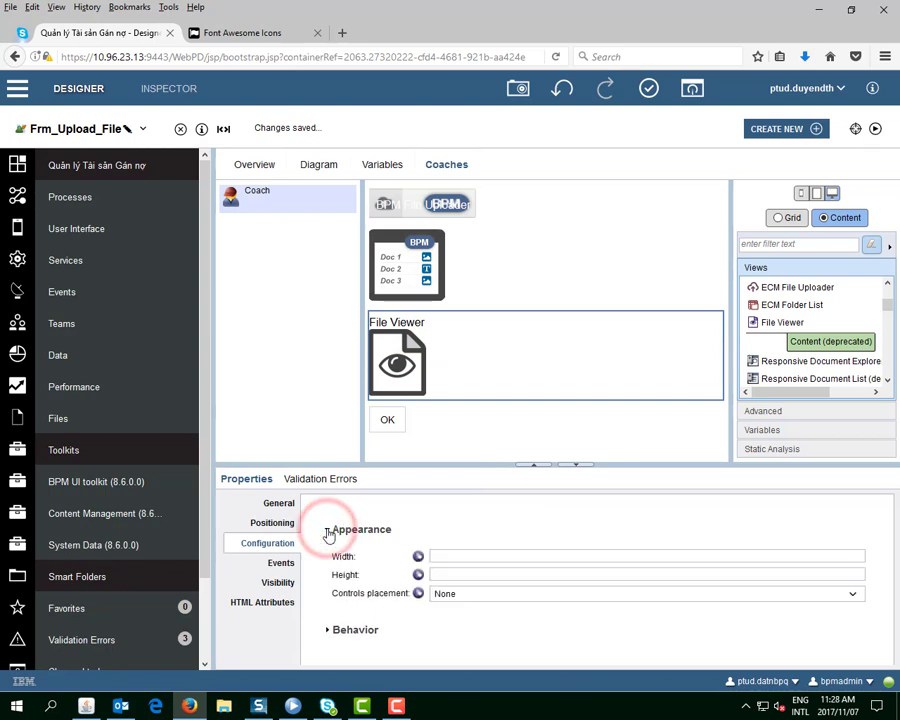
{"action": "left_click", "coordinate": [327, 531]}
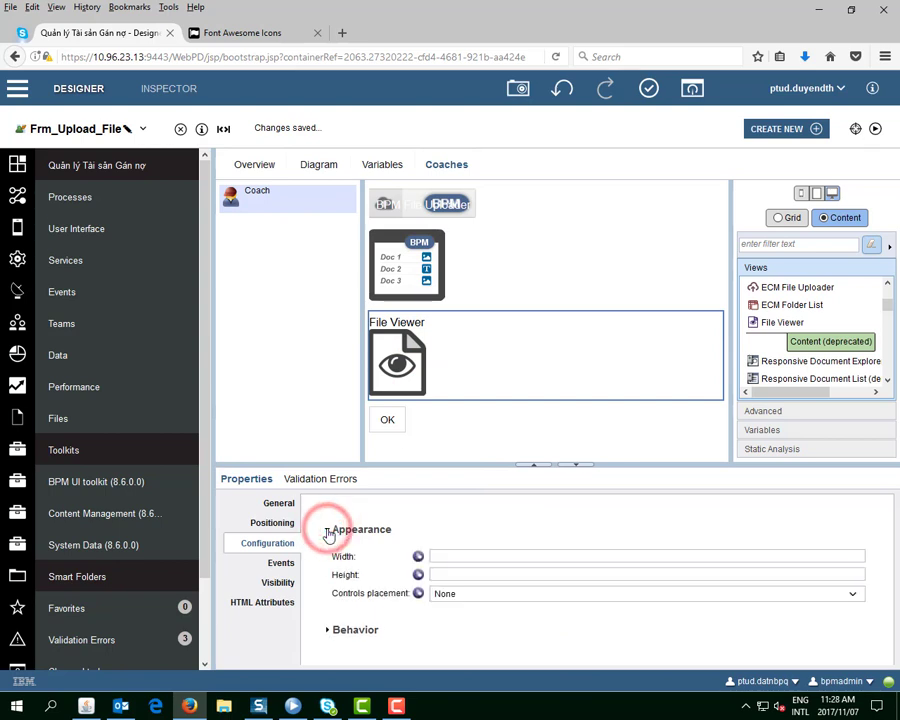
{"action": "left_click", "coordinate": [329, 564]}
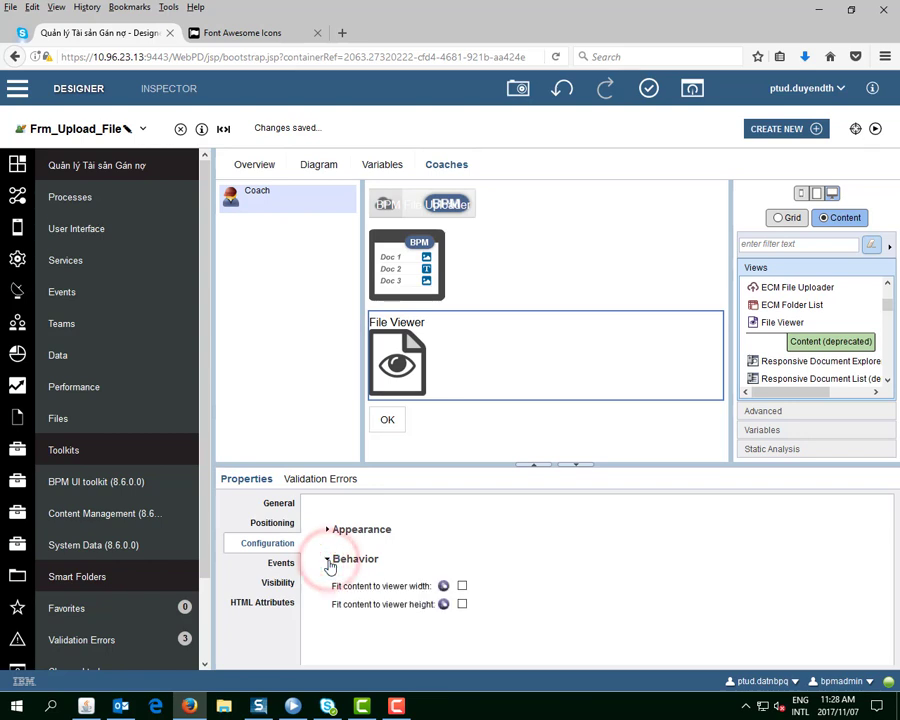
{"action": "left_click", "coordinate": [328, 560]}
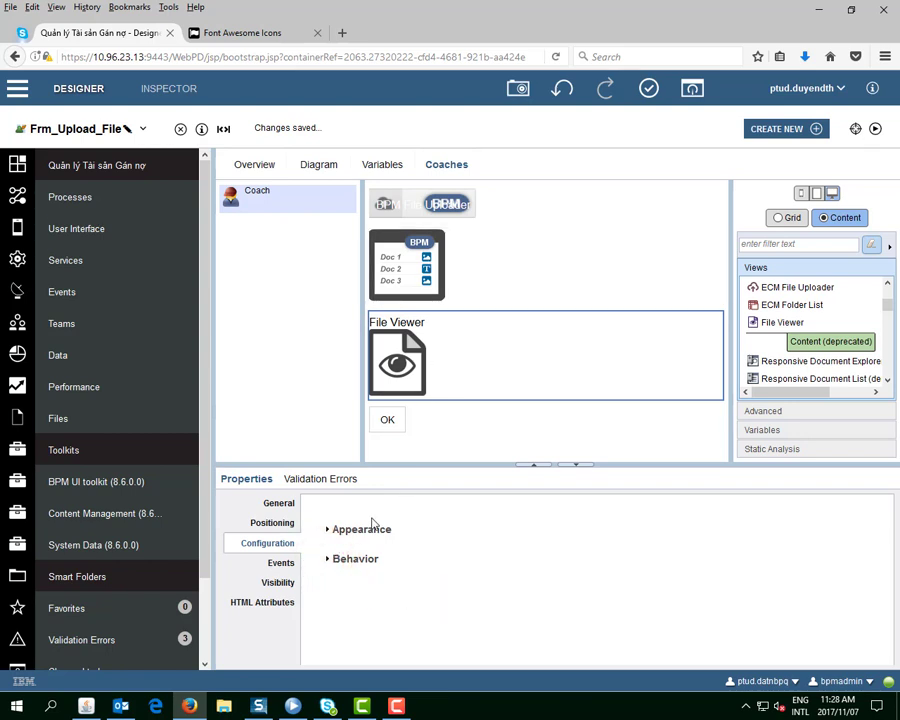
{"action": "left_click", "coordinate": [418, 397]}
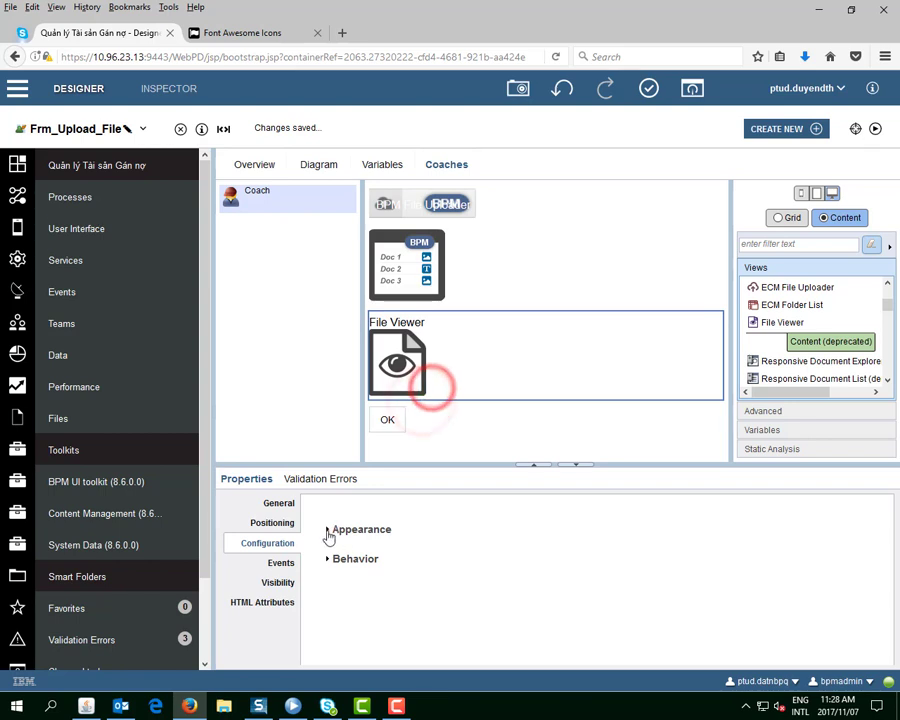
{"action": "left_click", "coordinate": [327, 529]}
{"action": "left_click", "coordinate": [466, 553]}
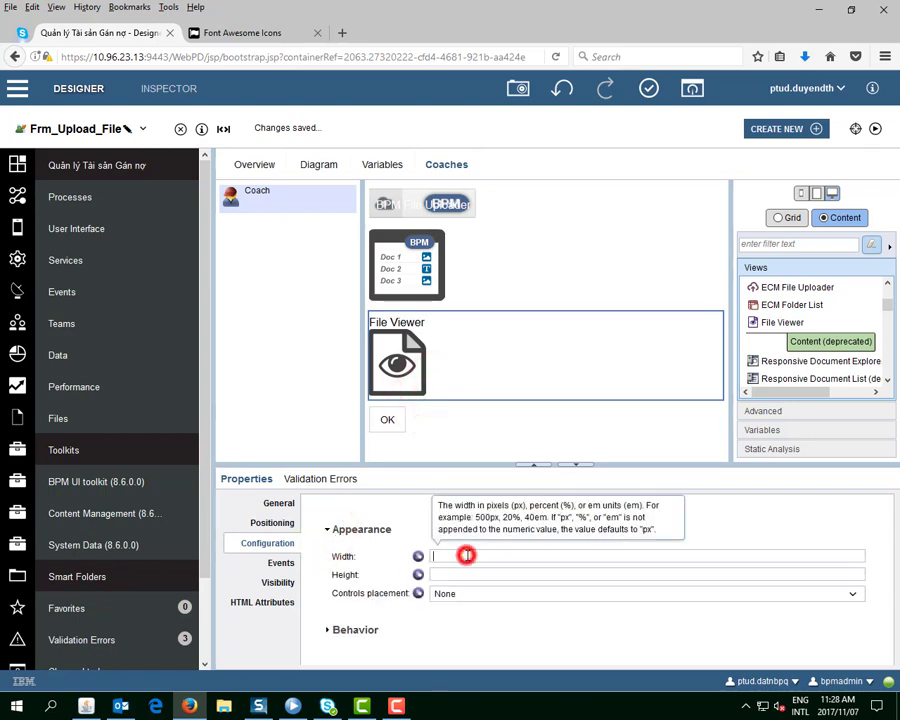
{"action": "left_click", "coordinate": [547, 578]}
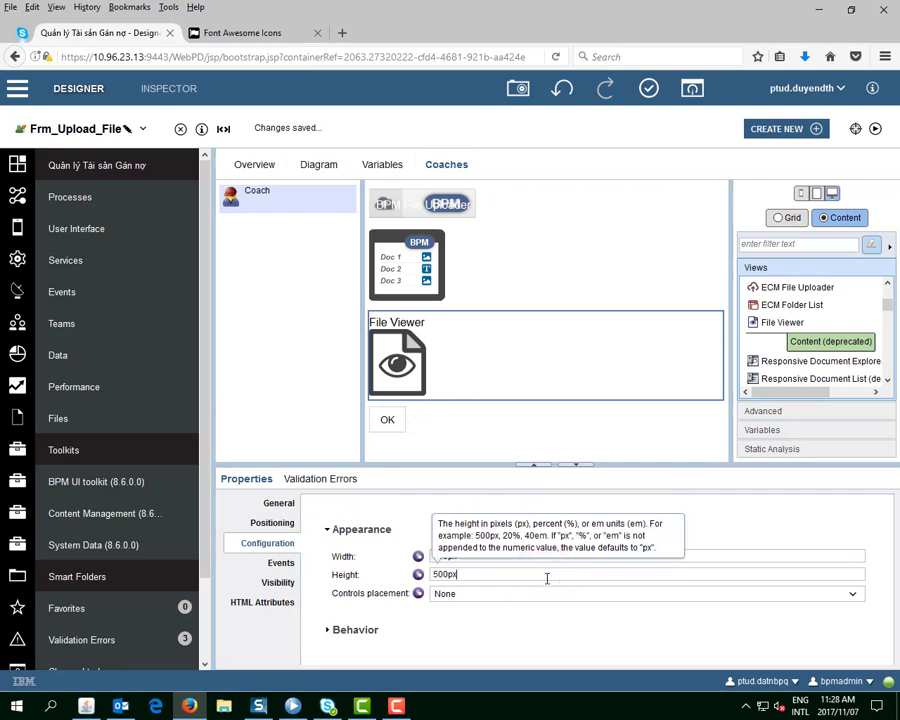
{"action": "left_click", "coordinate": [469, 594]}
{"action": "left_click", "coordinate": [469, 595]}
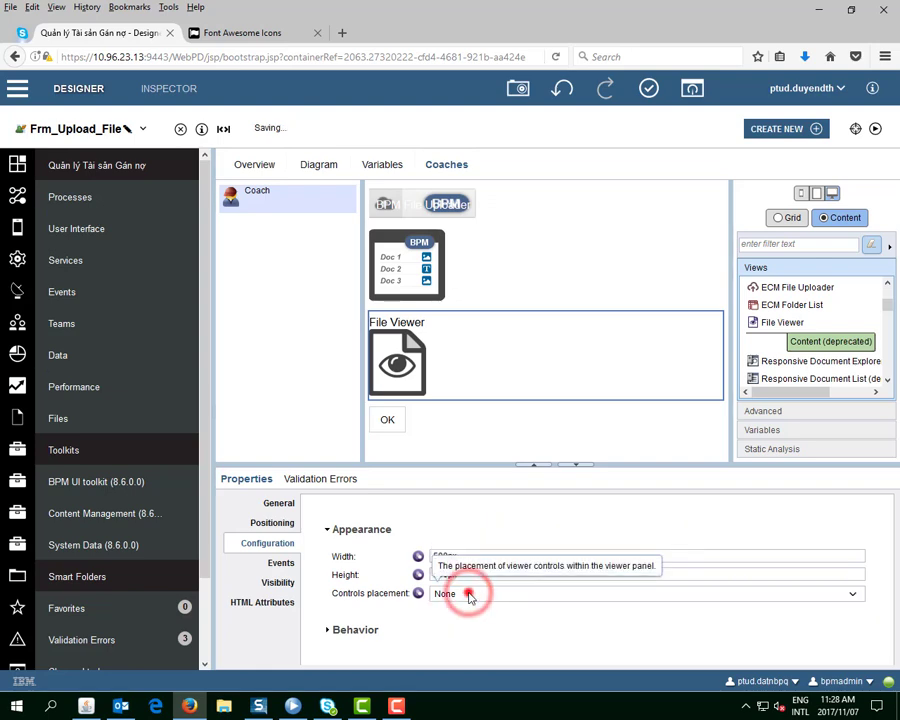
{"action": "left_click", "coordinate": [391, 530]}
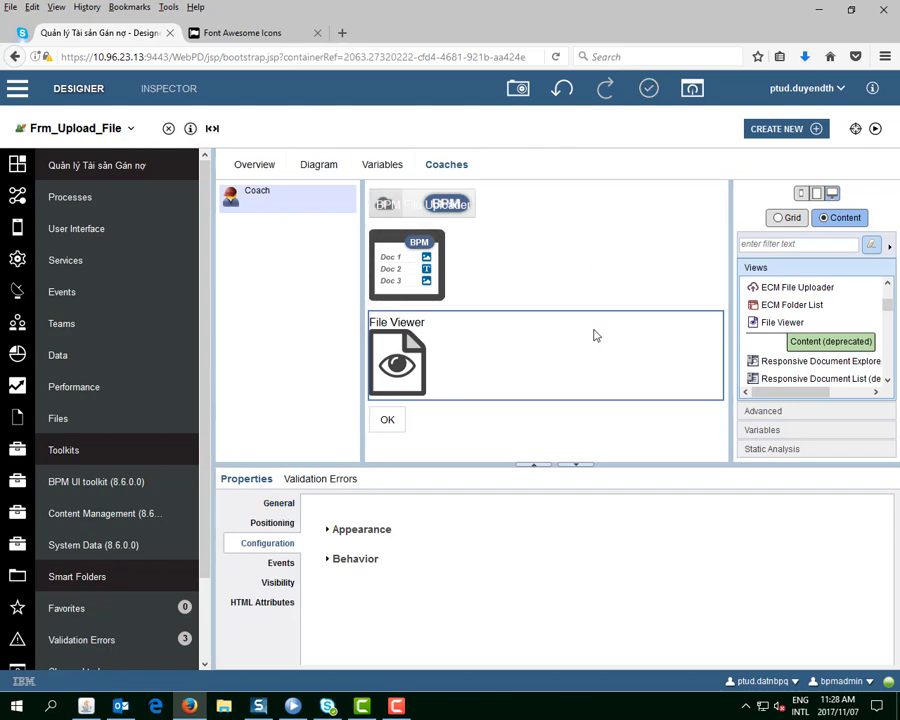
Run the coach, upload the document "1. To trinh cap tin dung KHCN phuc vu doi song" as a test, and close the preview.
{"action": "left_click", "coordinate": [876, 131]}
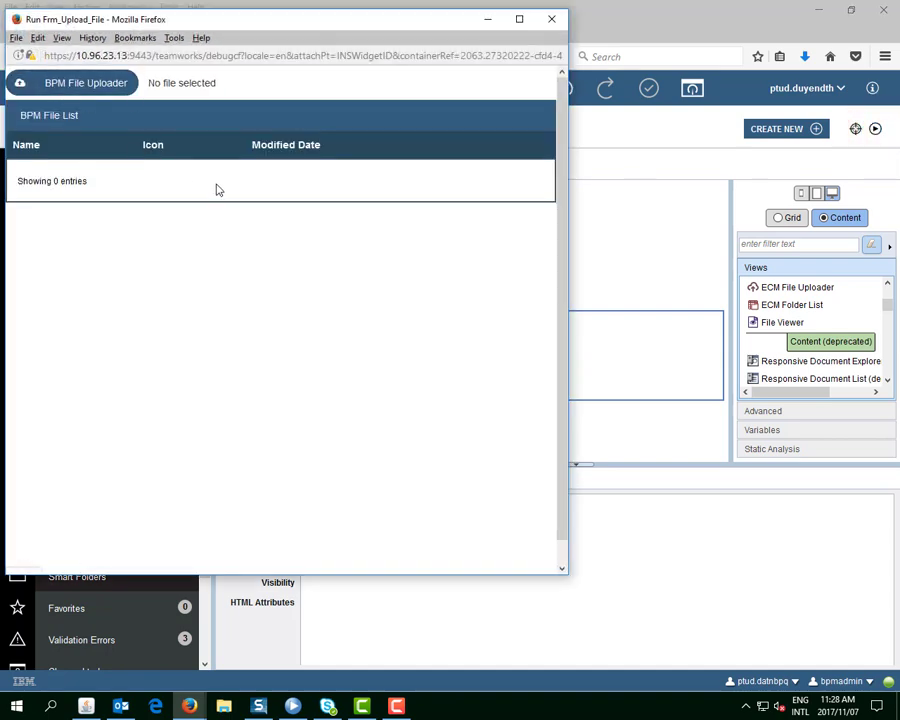
{"action": "left_click", "coordinate": [94, 84]}
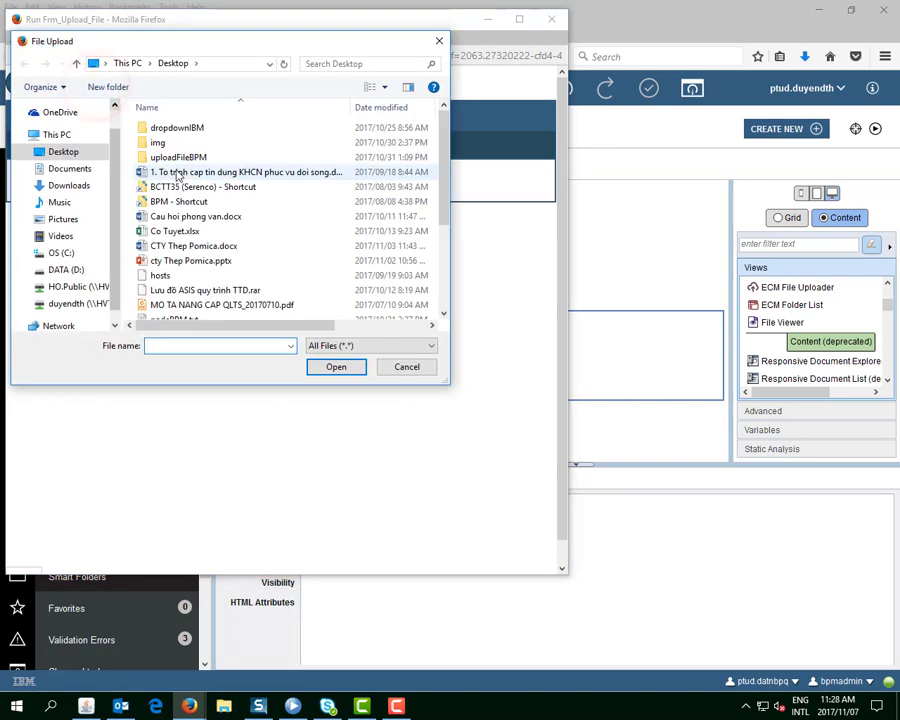
{"action": "left_click", "coordinate": [175, 172]}
{"action": "left_click", "coordinate": [355, 367]}
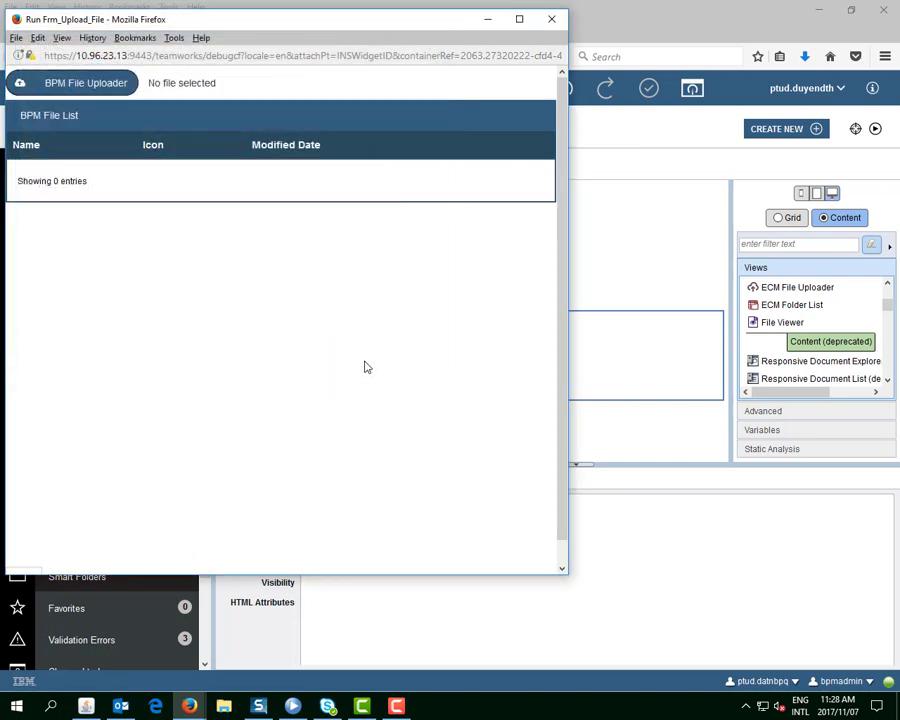
{"action": "left_click", "coordinate": [551, 20]}
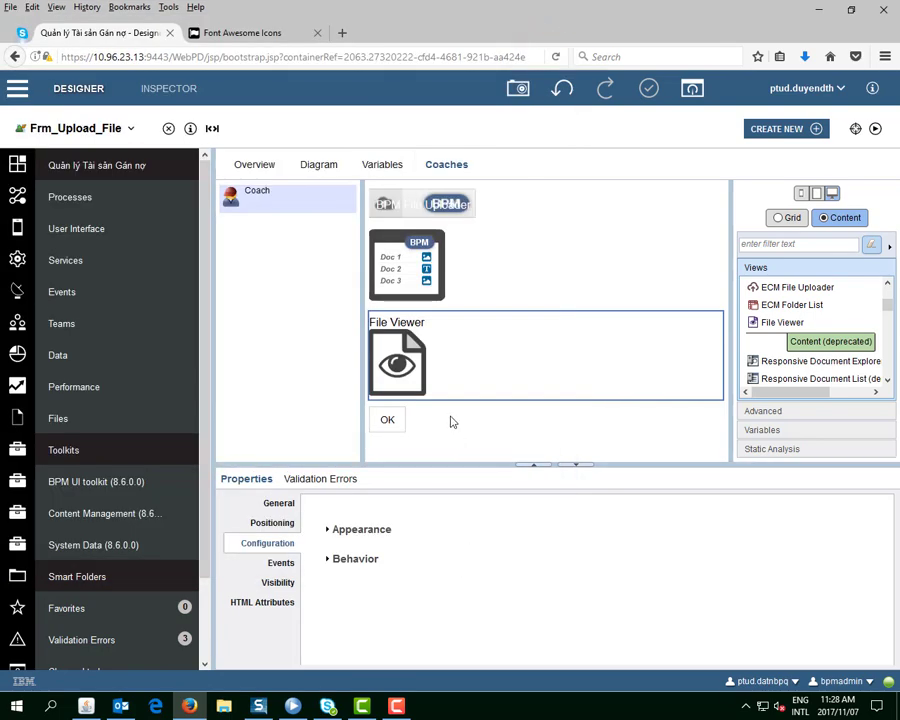
Open the file uploader's event settings at the On upload complete handler.
{"action": "left_click", "coordinate": [420, 210]}
{"action": "left_click", "coordinate": [282, 564]}
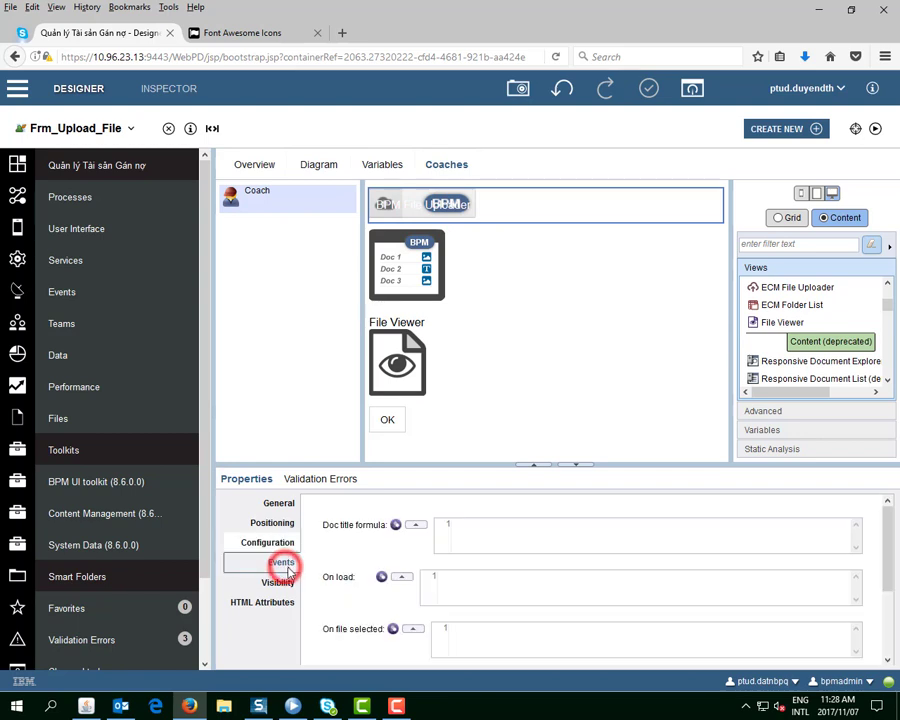
{"action": "scroll", "coordinate": [472, 565], "scroll_direction": "down", "scroll_amount": 1}
{"action": "scroll", "coordinate": [475, 578], "scroll_direction": "down", "scroll_amount": 2}
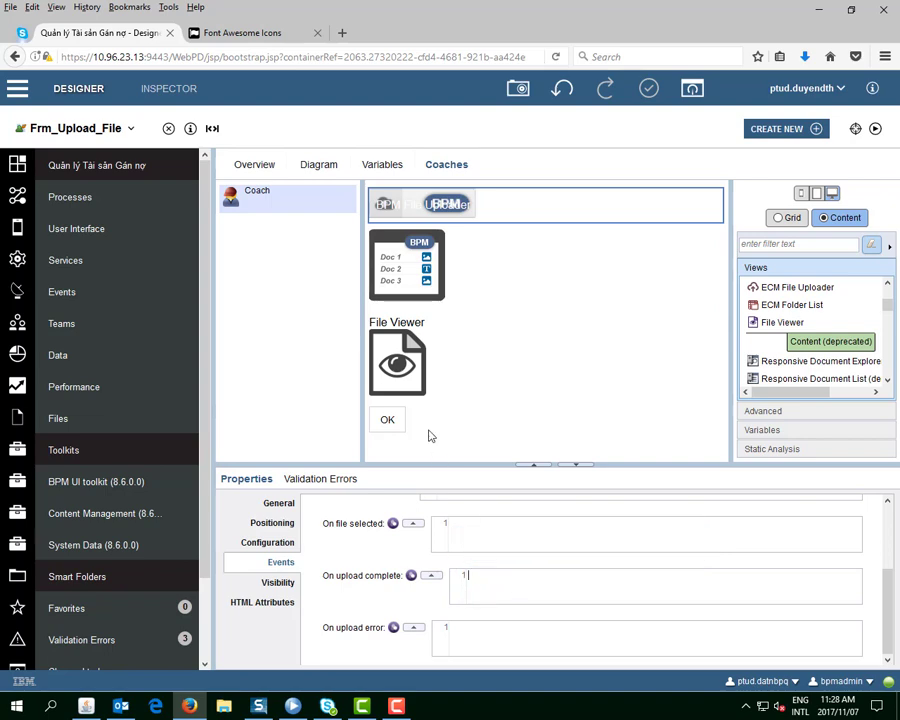
Copy the document list's control ID, BPM_File_List1, from its general properties.
{"action": "left_click", "coordinate": [411, 278]}
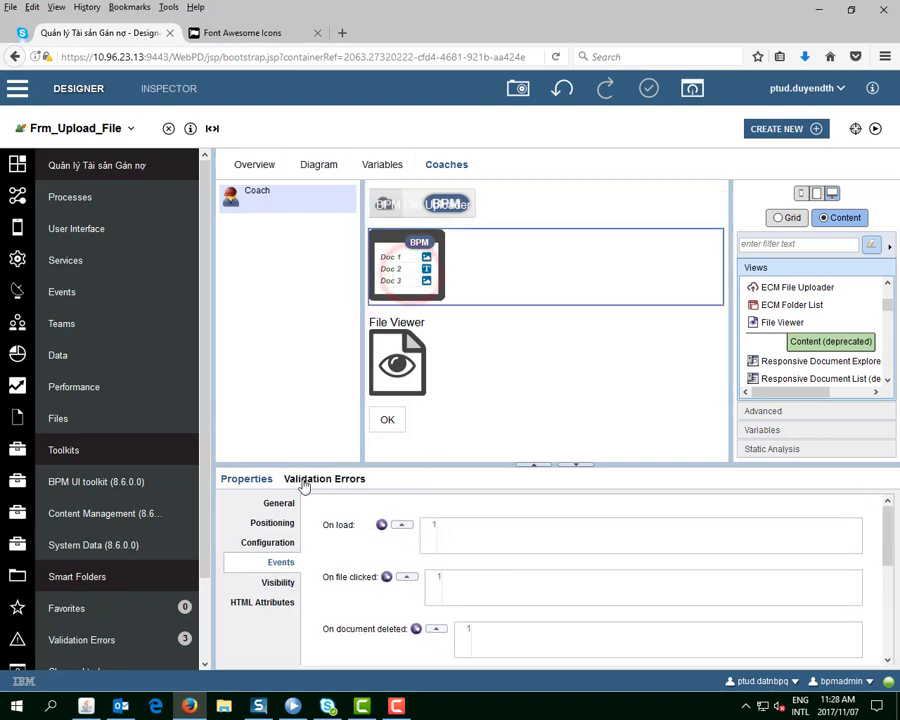
{"action": "left_click", "coordinate": [279, 503]}
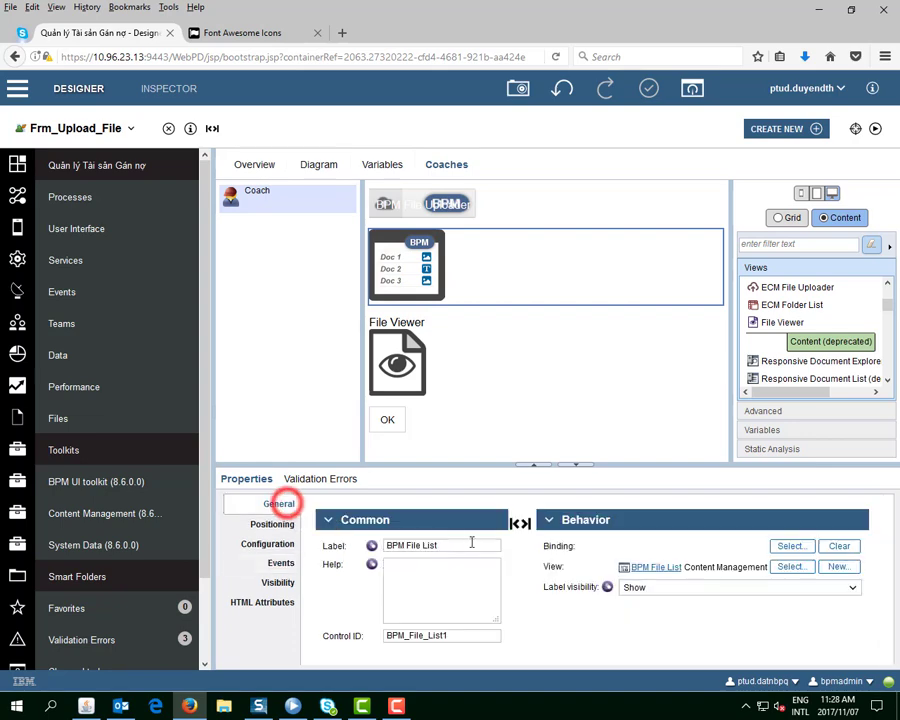
{"action": "double_click", "coordinate": [439, 636]}
{"action": "right_click", "coordinate": [418, 636]}
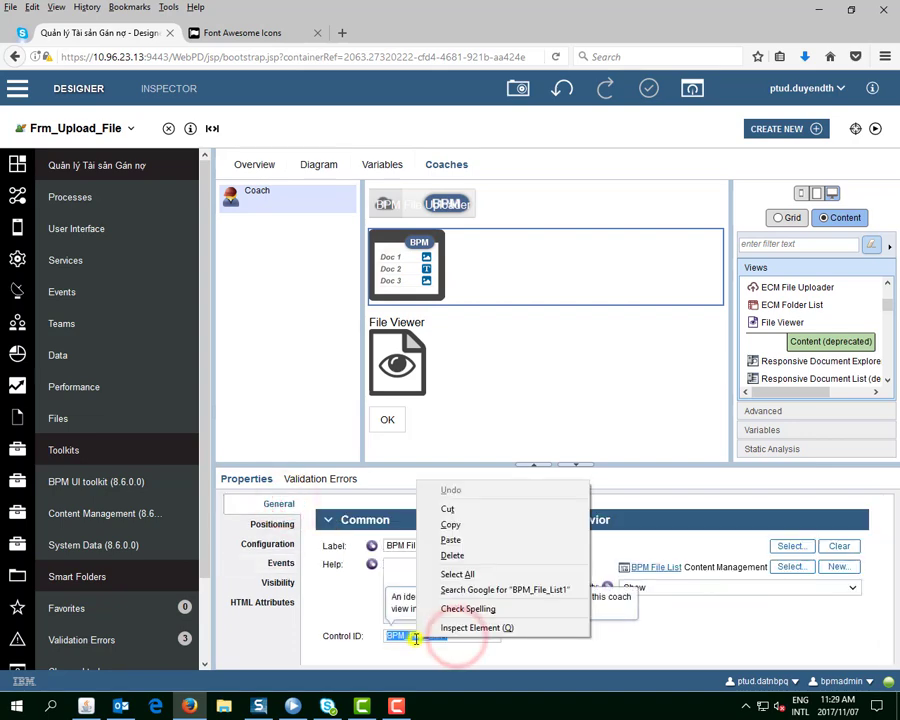
{"action": "left_click", "coordinate": [474, 525]}
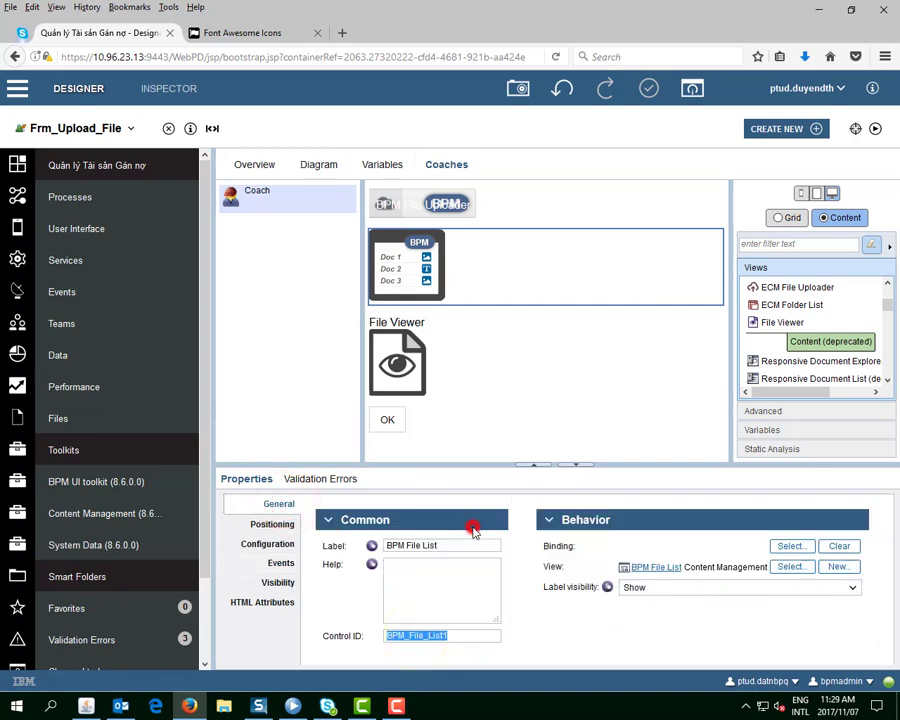
Insert the ${VIEW_ID} placeholder into the BPM file uploader's On upload complete event handler.
{"action": "left_click", "coordinate": [411, 206]}
{"action": "left_click", "coordinate": [282, 563]}
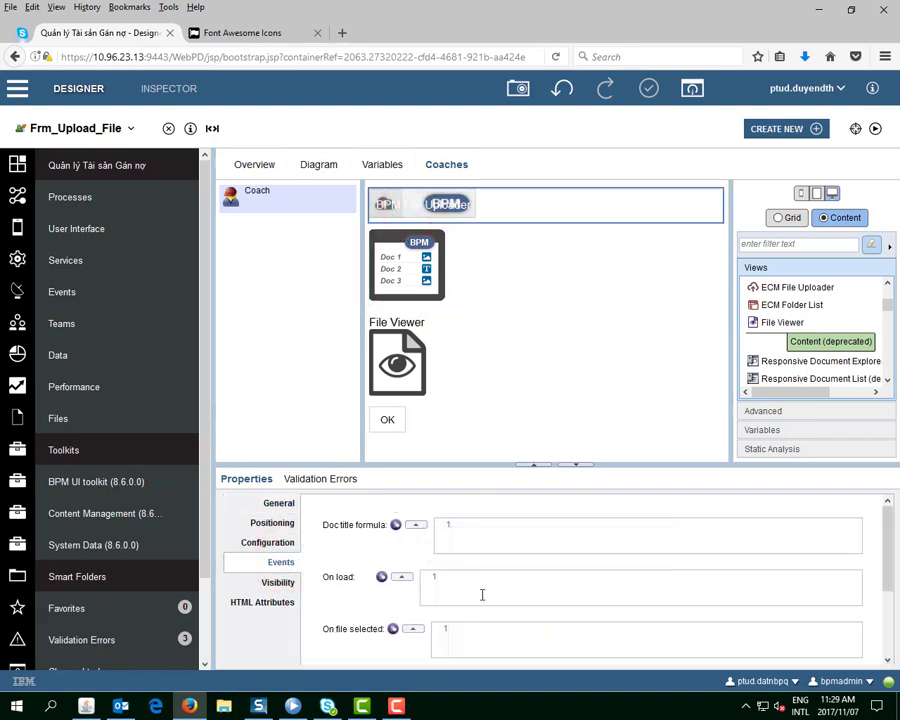
{"action": "left_click", "coordinate": [478, 634]}
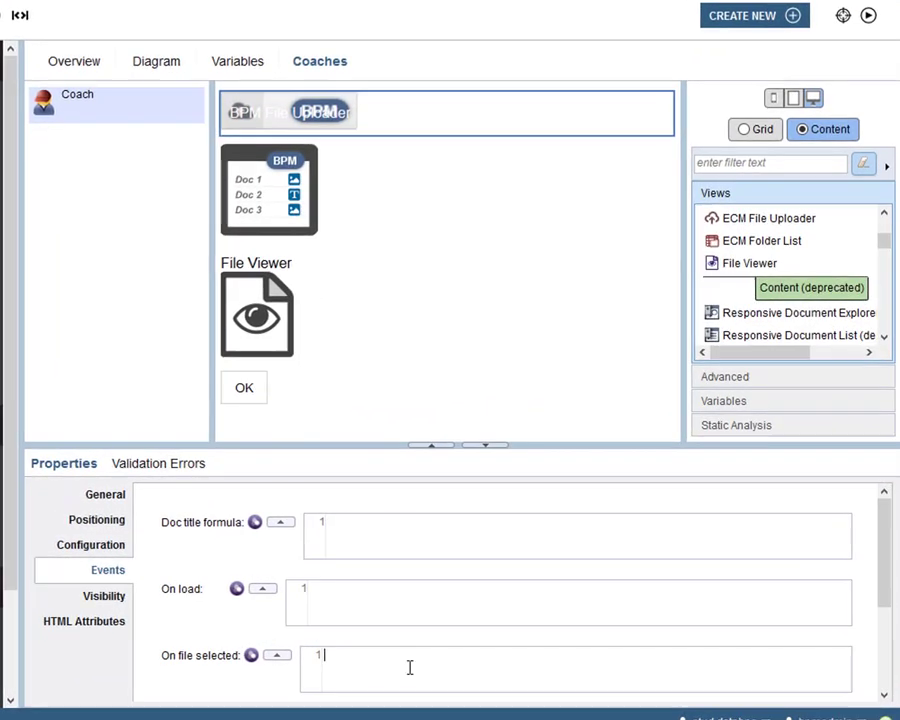
{"action": "scroll", "coordinate": [513, 632], "scroll_direction": "down", "scroll_amount": 2}
{"action": "left_click", "coordinate": [374, 597]}
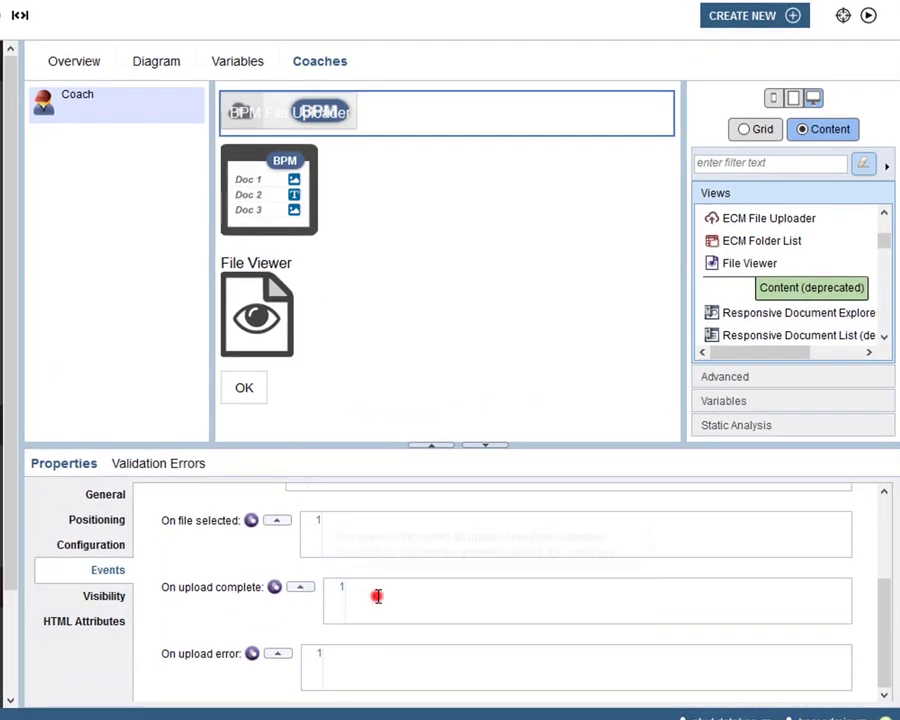
{"action": "left_click_drag", "start_coordinate": [161, 588], "coordinate": [258, 587]}
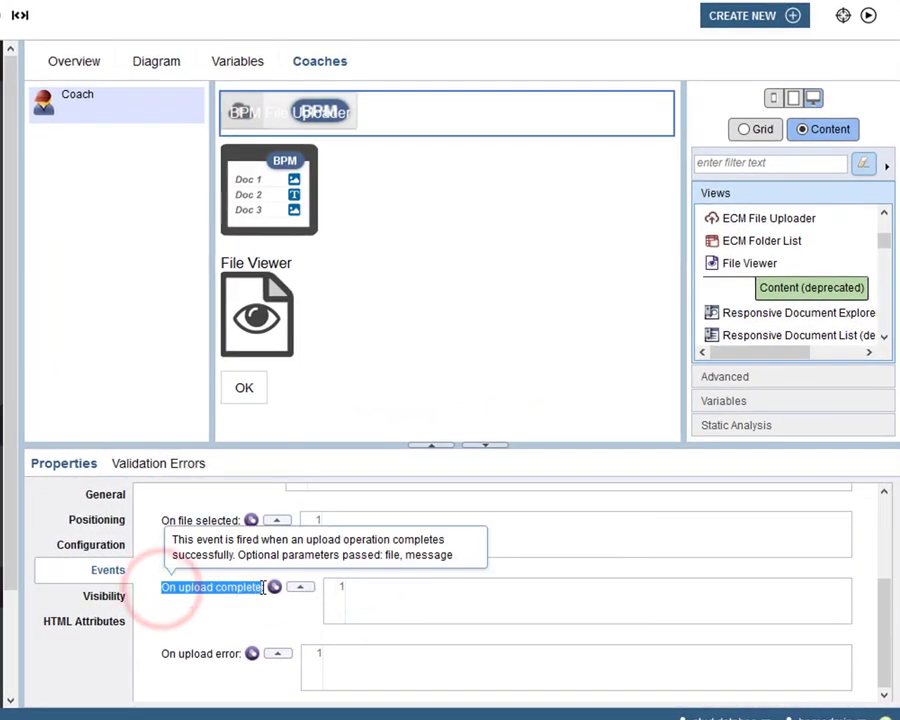
{"action": "left_click", "coordinate": [386, 586]}
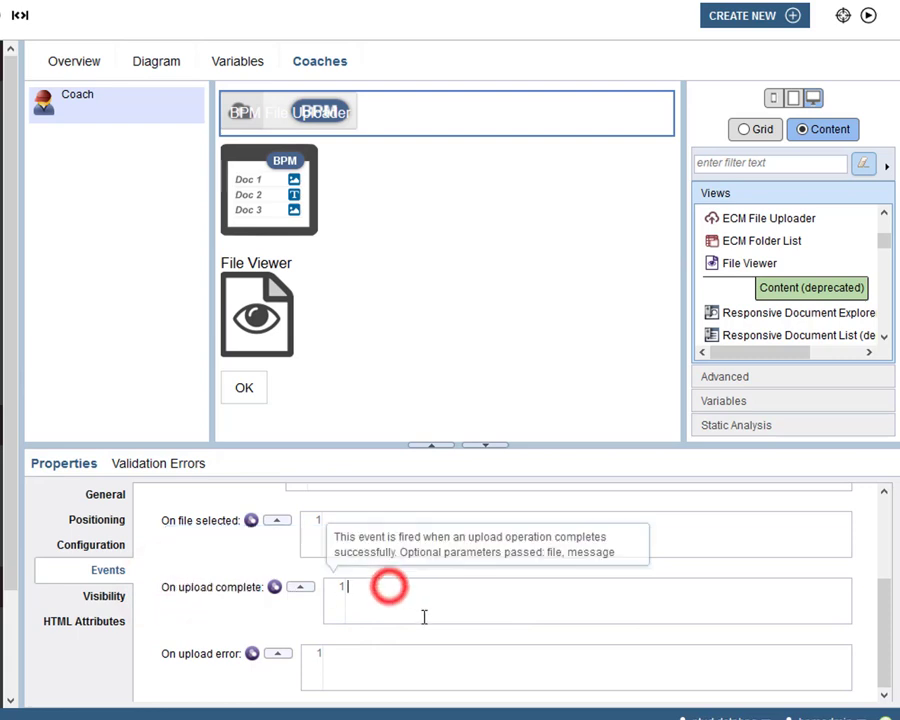
{"action": "key", "text": "ctrl+space"}
{"action": "left_click", "coordinate": [462, 650]}
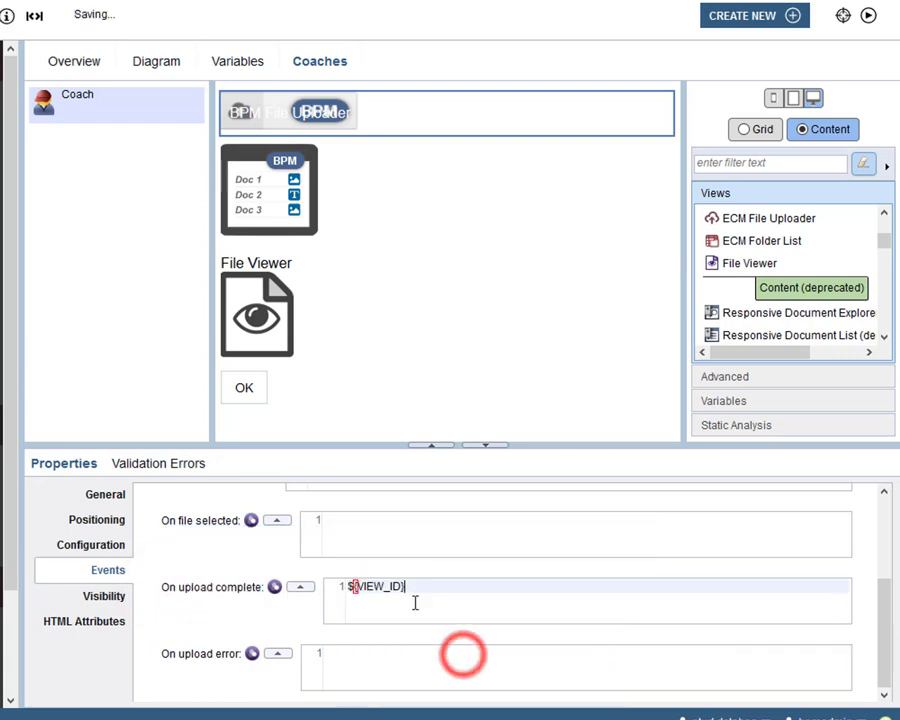
Replace VIEW_ID with the copied list control ID and call refresh, completing the handler as ${BPM_File_List1}.refresh().
{"action": "left_click", "coordinate": [388, 588]}
{"action": "double_click", "coordinate": [388, 587]}
{"action": "right_click", "coordinate": [388, 587]}
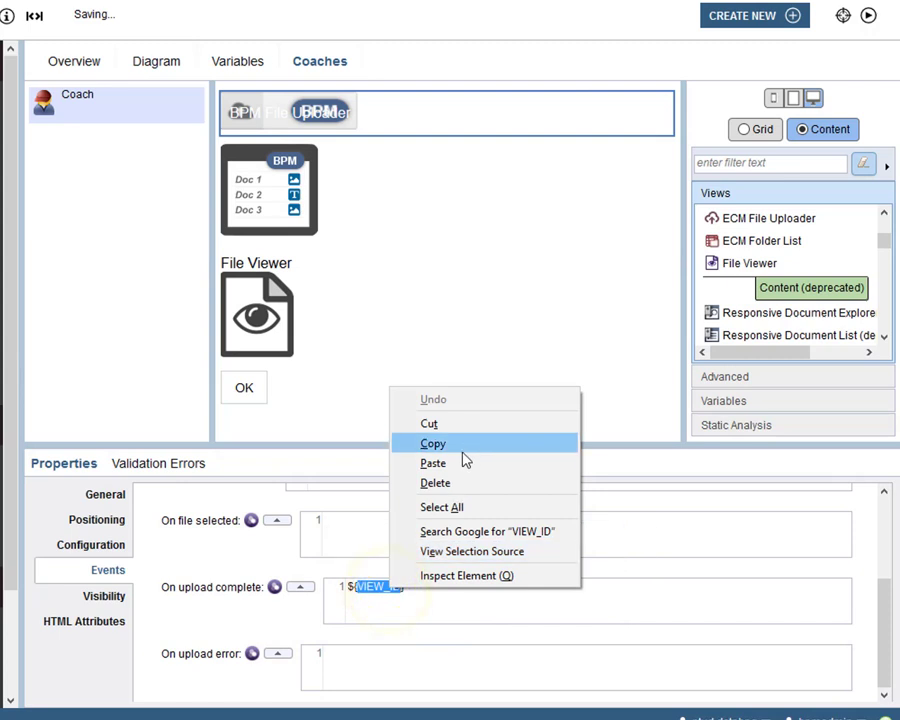
{"action": "left_click", "coordinate": [463, 462]}
{"action": "left_click", "coordinate": [474, 586]}
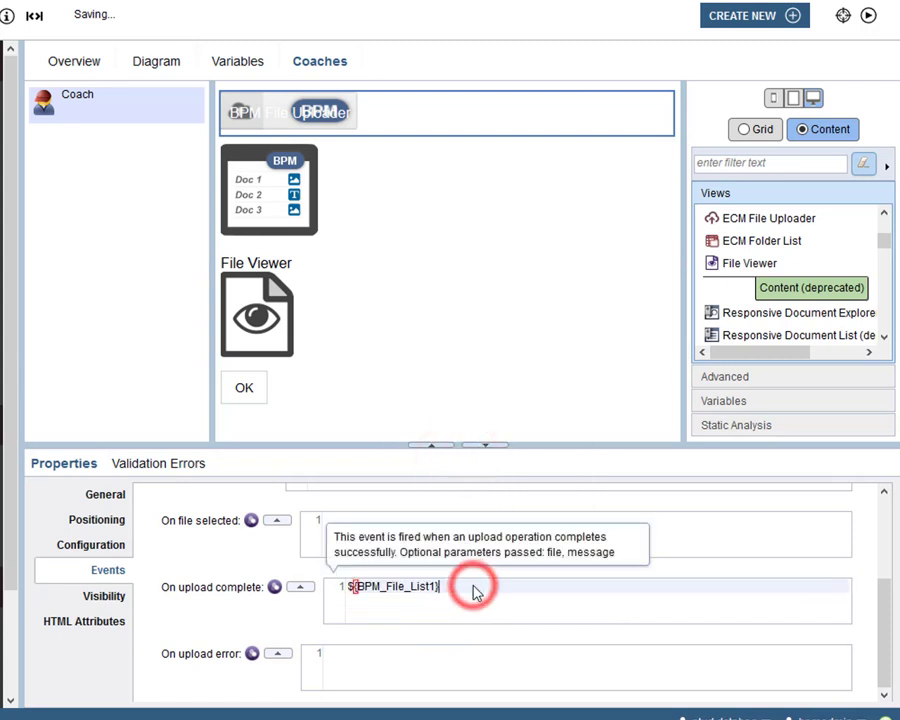
{"action": "type", "text": ".refresh"}
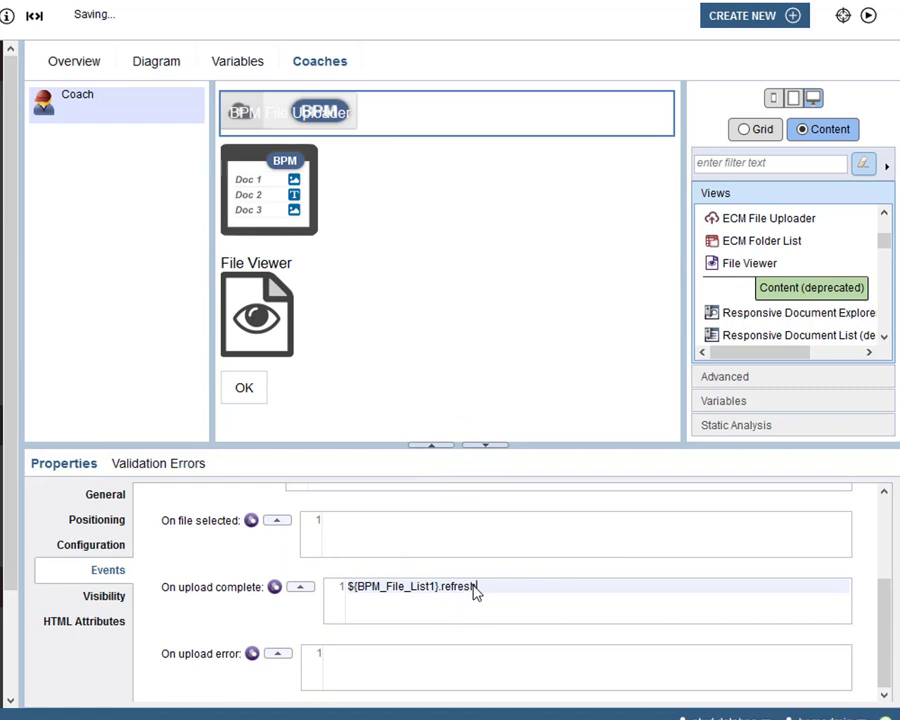
{"action": "type", "text": "()"}
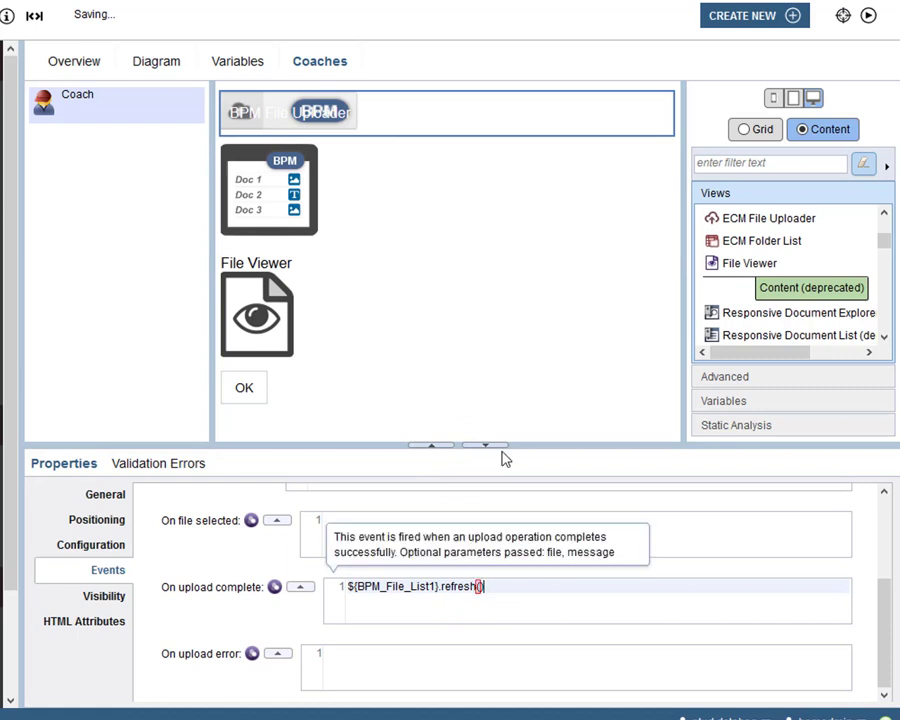
Set the document list's On document deleted event handler to me.refresh().
{"action": "left_click", "coordinate": [295, 212]}
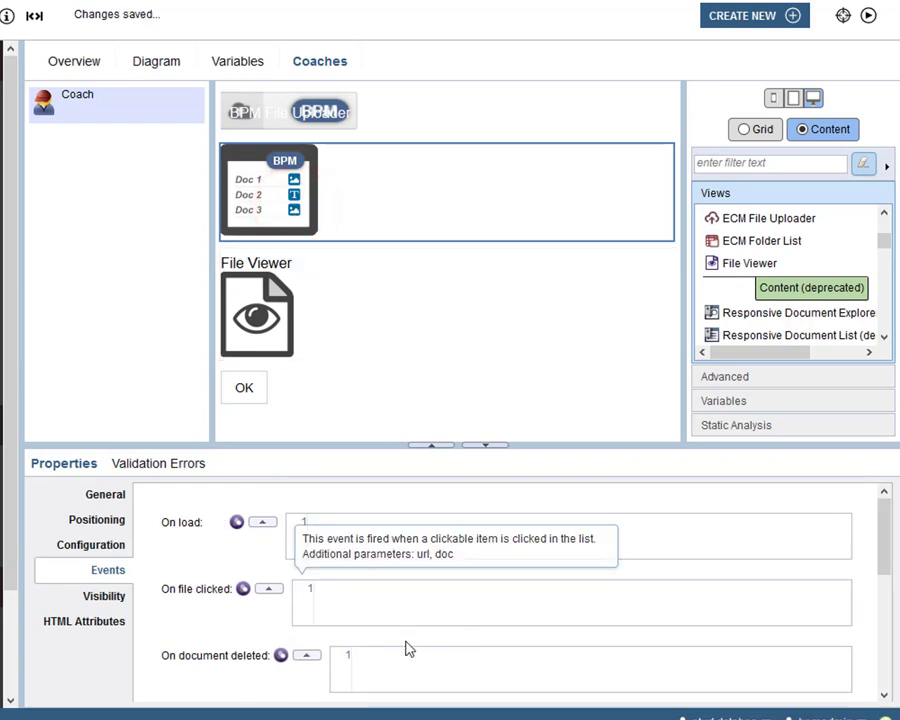
{"action": "scroll", "coordinate": [343, 618], "scroll_direction": "down", "scroll_amount": 3}
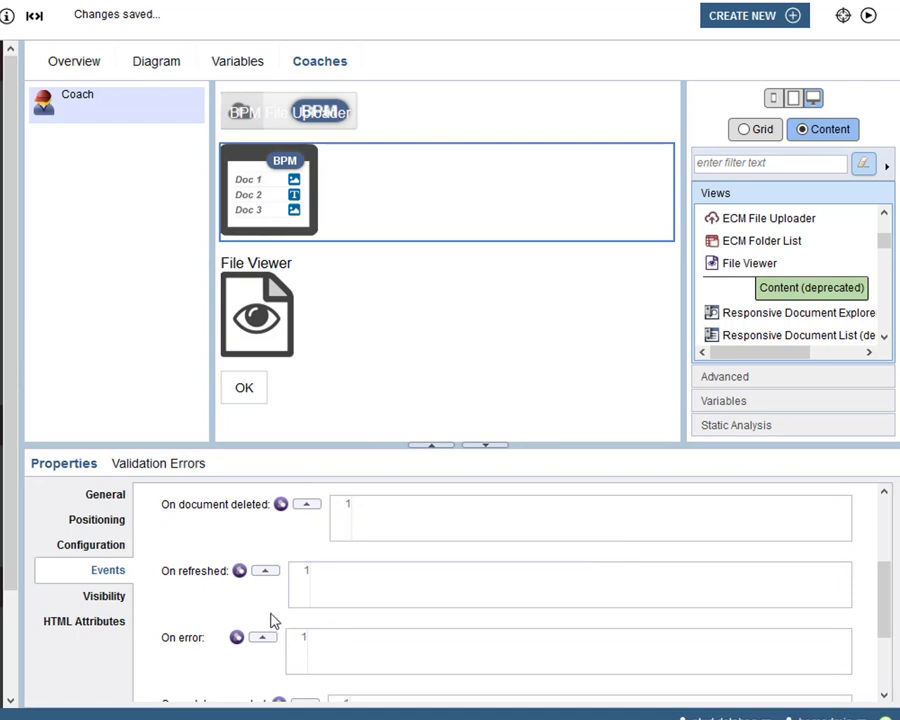
{"action": "left_click_drag", "start_coordinate": [165, 504], "coordinate": [278, 505]}
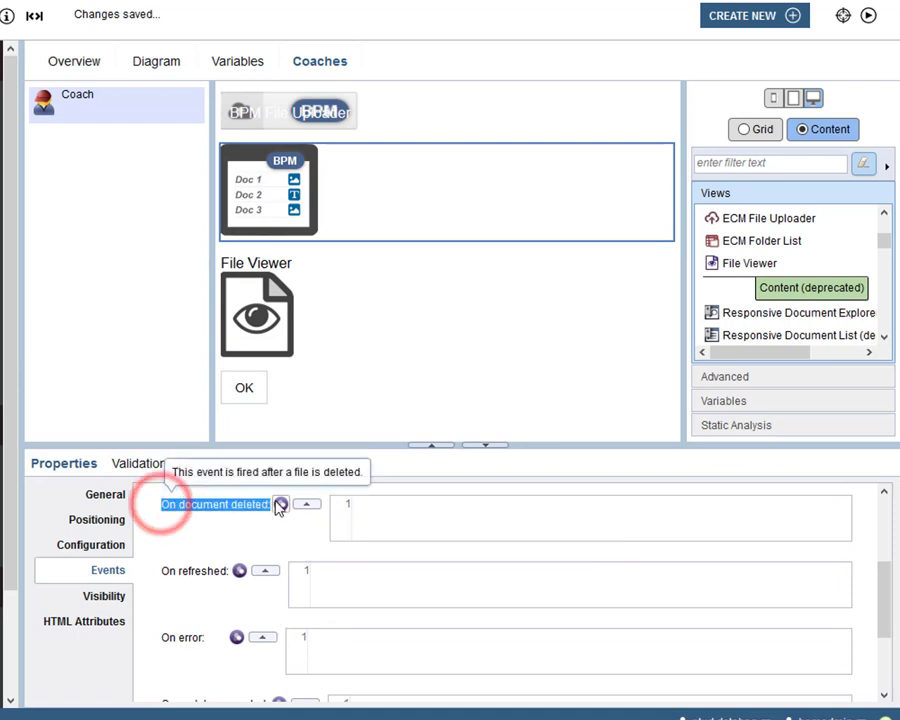
{"action": "left_click", "coordinate": [413, 511]}
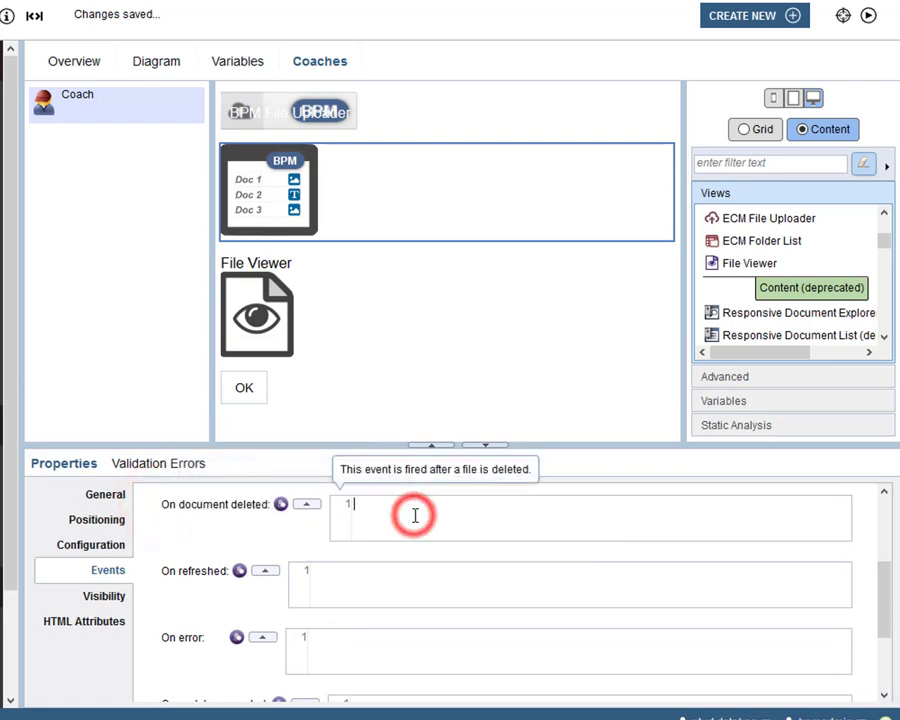
{"action": "type", "text": "me.refres"}
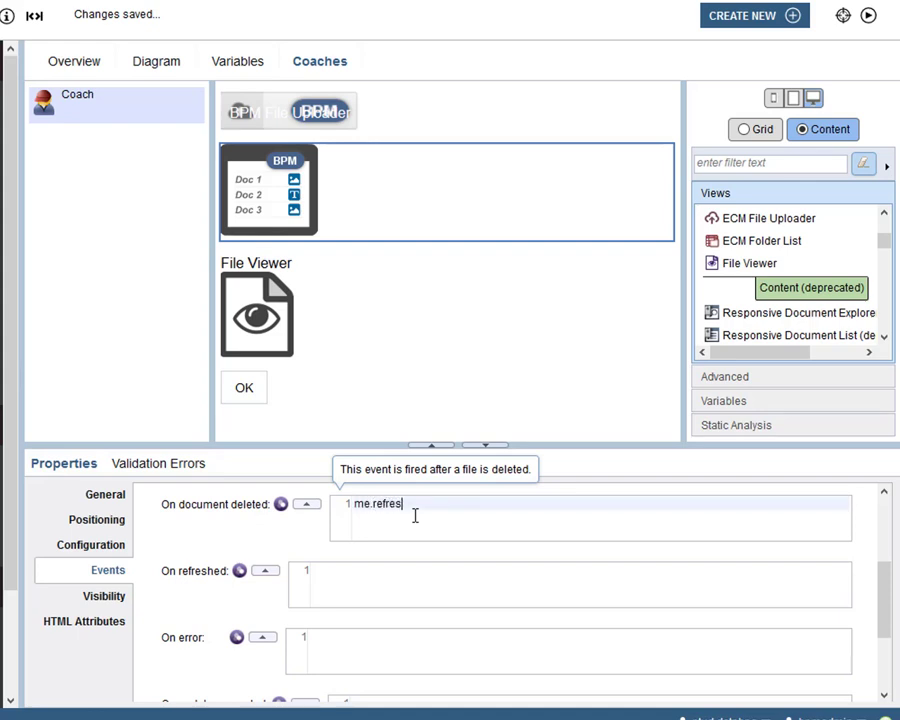
{"action": "type", "text": "h("}
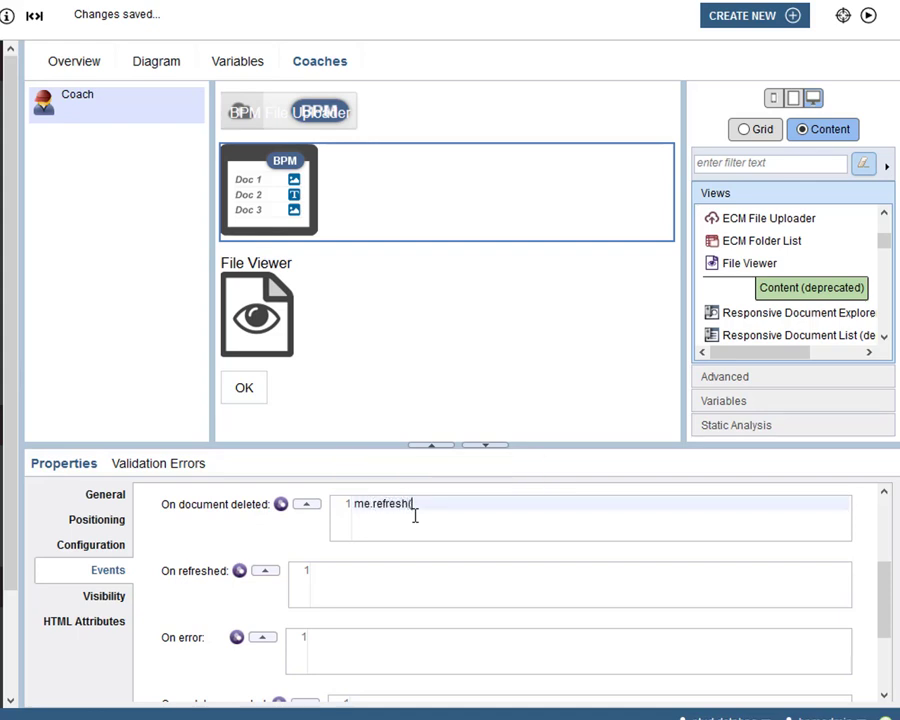
Open the document list's On file clicked event handler for editing.
{"action": "left_click", "coordinate": [296, 331]}
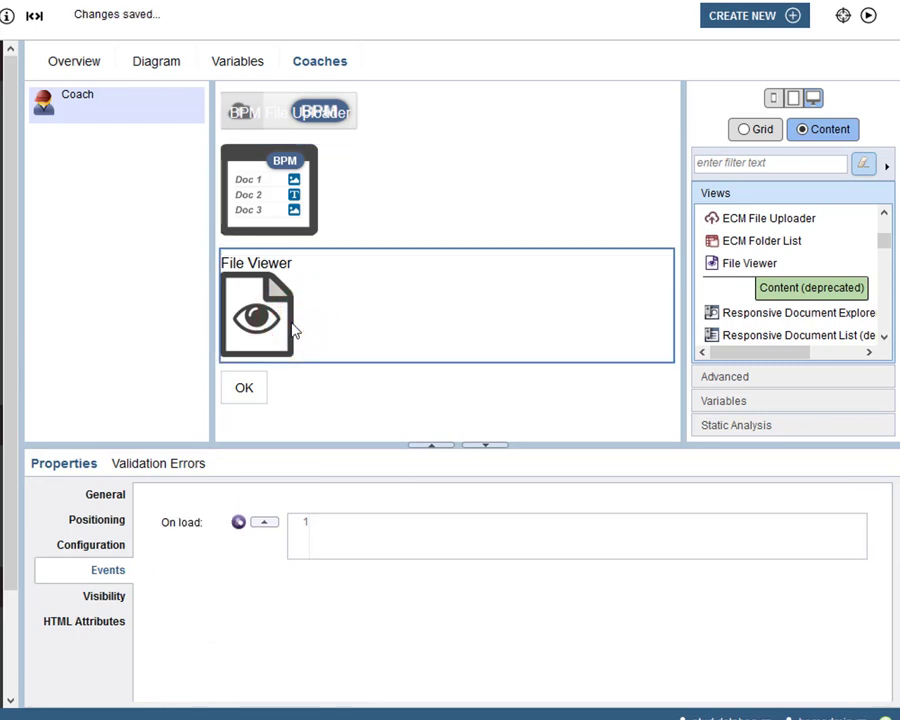
{"action": "left_click", "coordinate": [306, 224]}
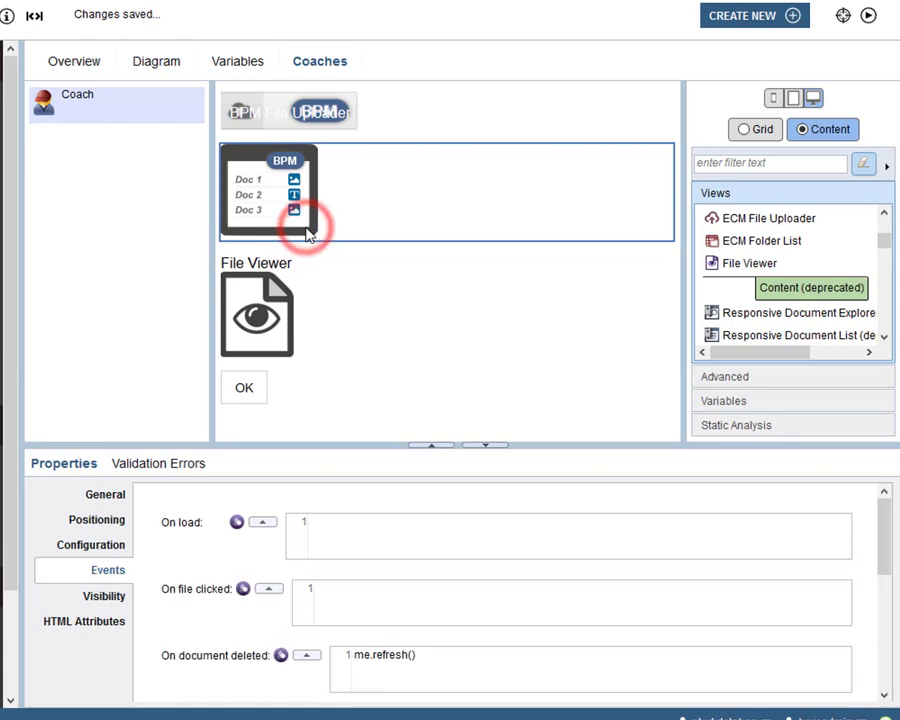
{"action": "mouse_move", "coordinate": [340, 624]}
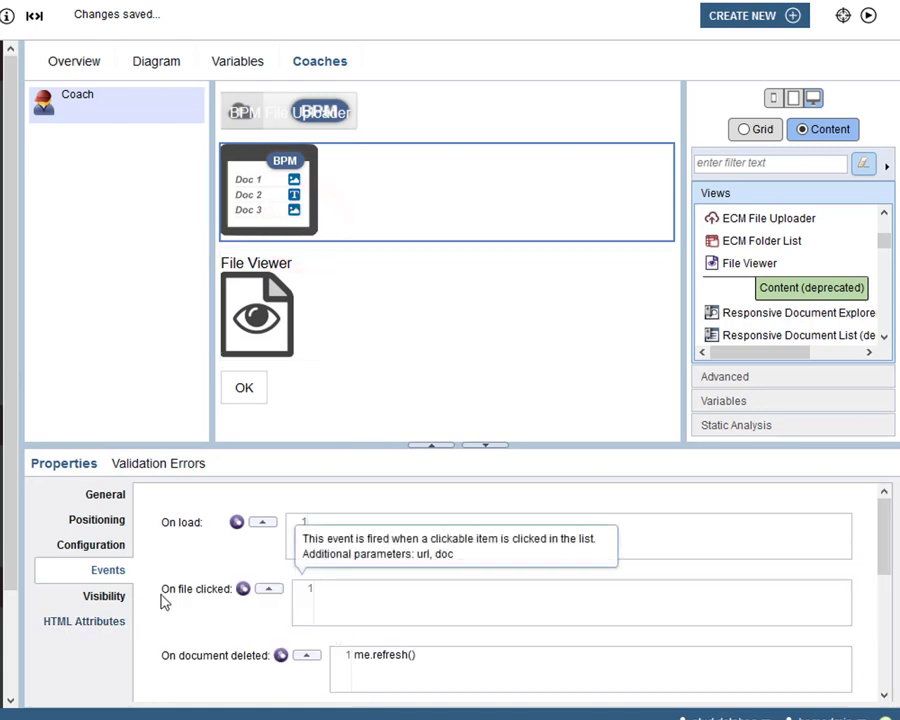
{"action": "mouse_move", "coordinate": [165, 589]}
{"action": "left_click_drag", "start_coordinate": [163, 589], "coordinate": [231, 589]}
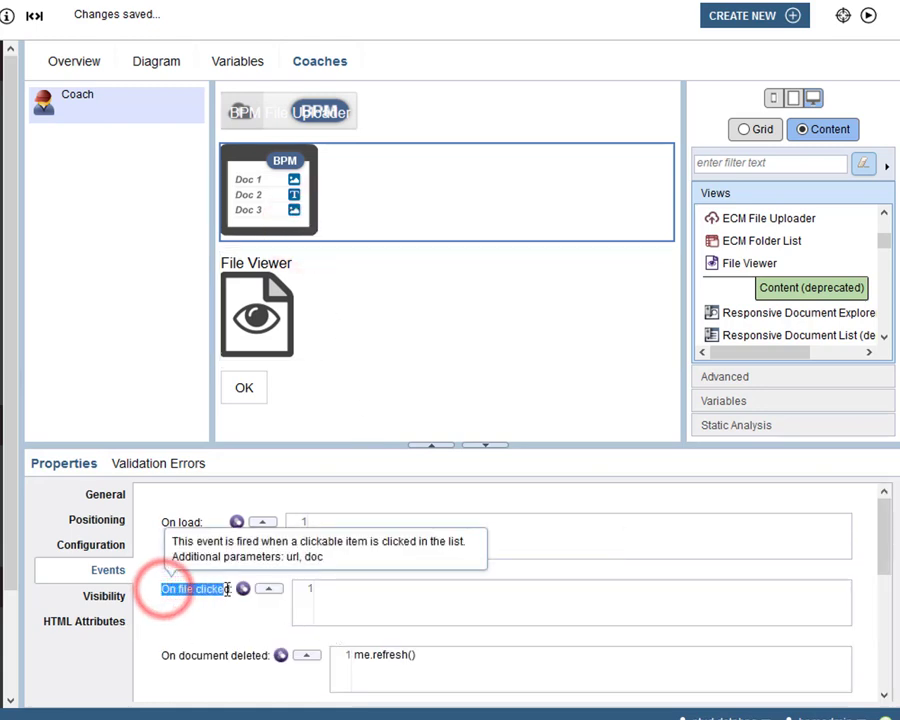
{"action": "left_click", "coordinate": [452, 615]}
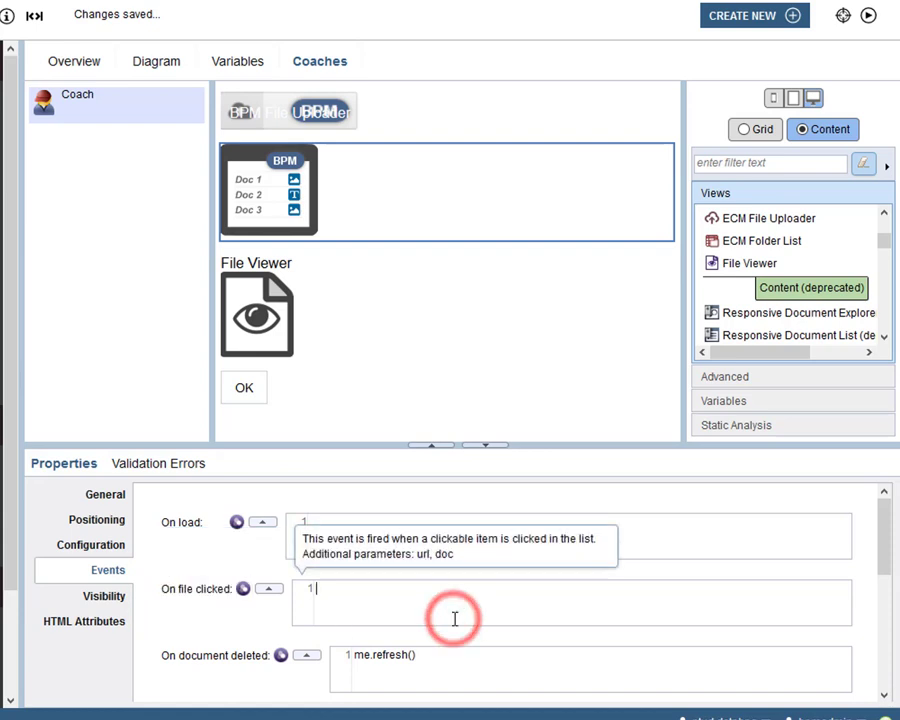
Copy the file viewer's control ID, File_Viewer1, from its general properties.
{"action": "left_click", "coordinate": [286, 326]}
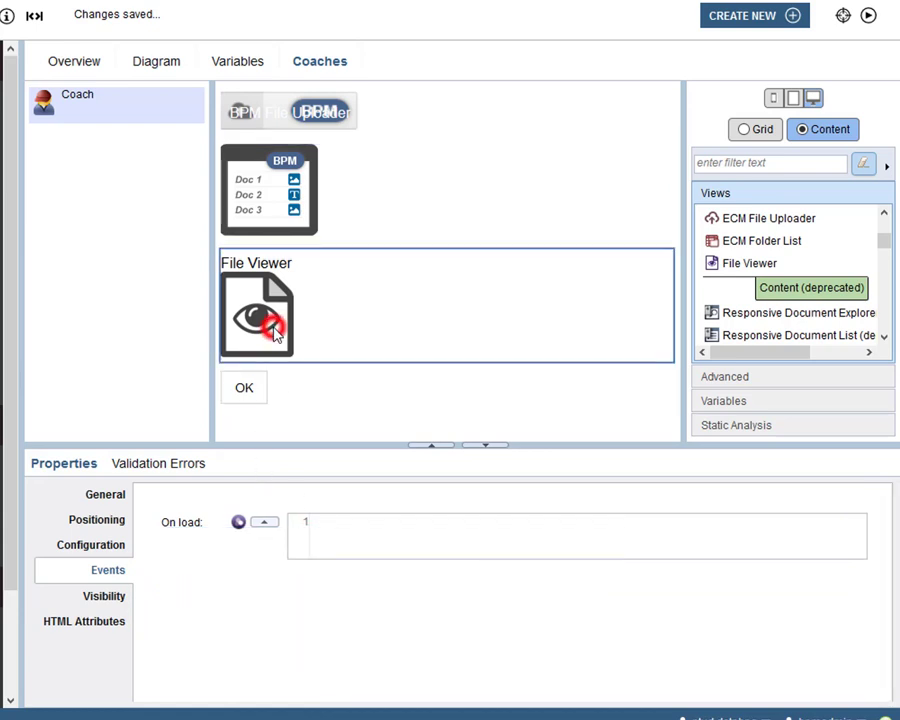
{"action": "left_click", "coordinate": [104, 494]}
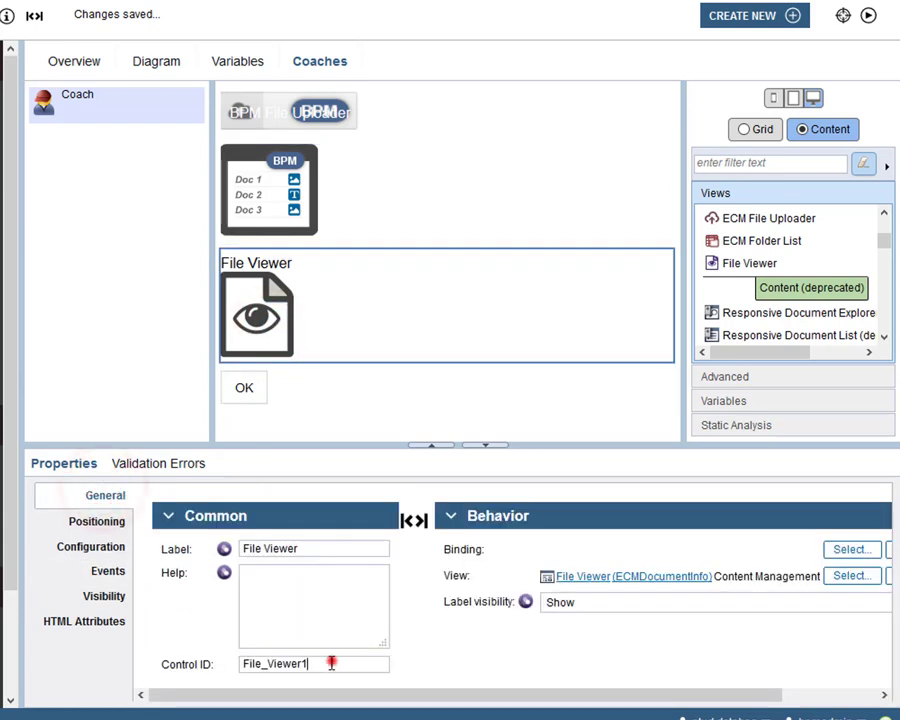
{"action": "double_click", "coordinate": [330, 662]}
{"action": "right_click", "coordinate": [279, 665]}
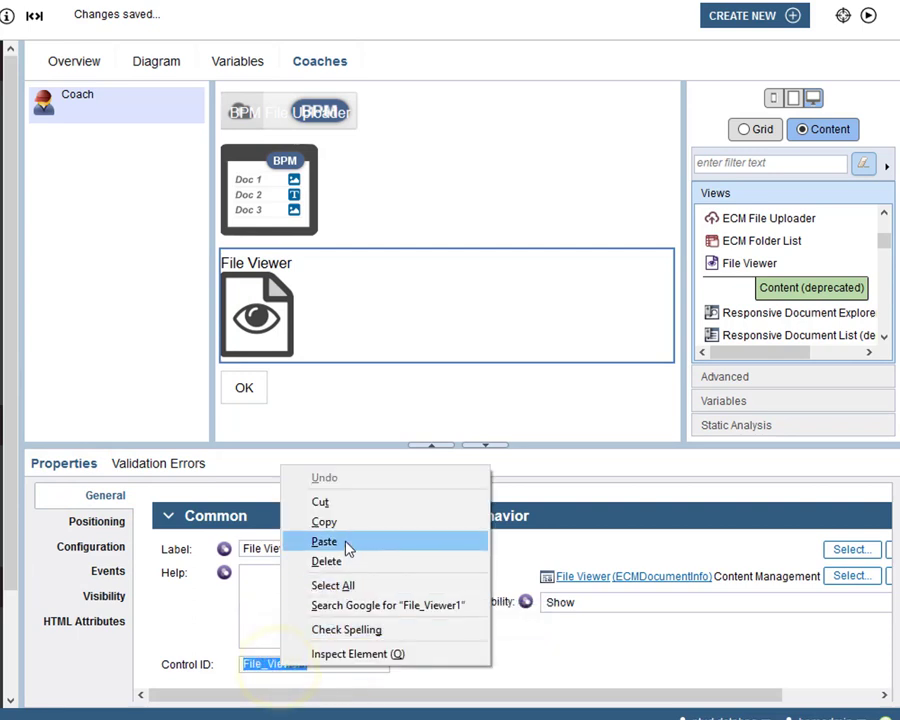
{"action": "left_click", "coordinate": [351, 527]}
Insert the ${VIEW_ID} placeholder into the document list's On file clicked event handler.
{"action": "left_click", "coordinate": [246, 209]}
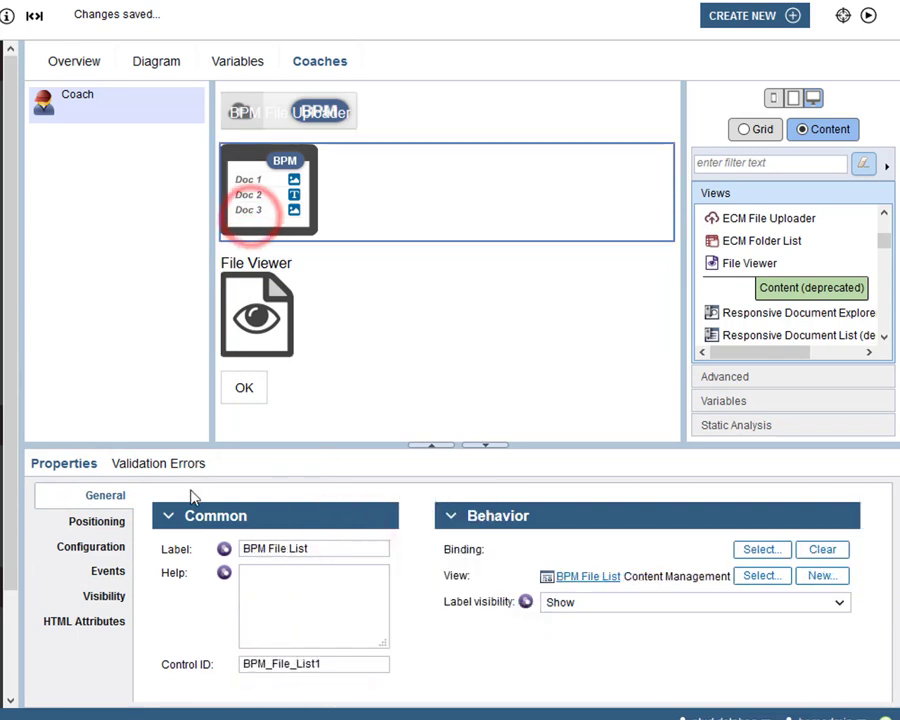
{"action": "left_click", "coordinate": [110, 572]}
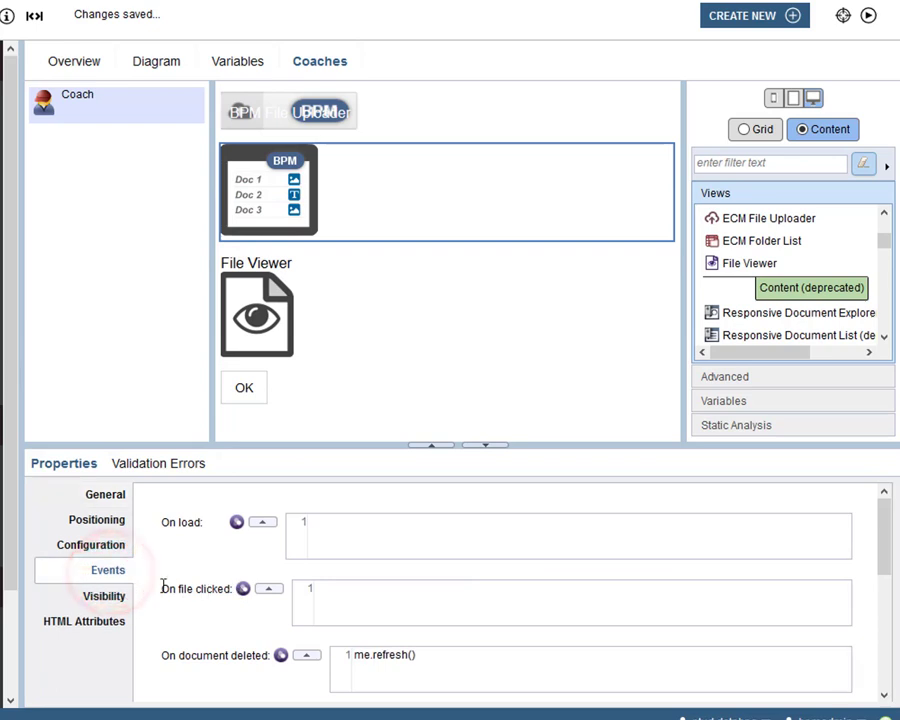
{"action": "left_click_drag", "start_coordinate": [163, 588], "coordinate": [228, 588]}
{"action": "left_click", "coordinate": [366, 588]}
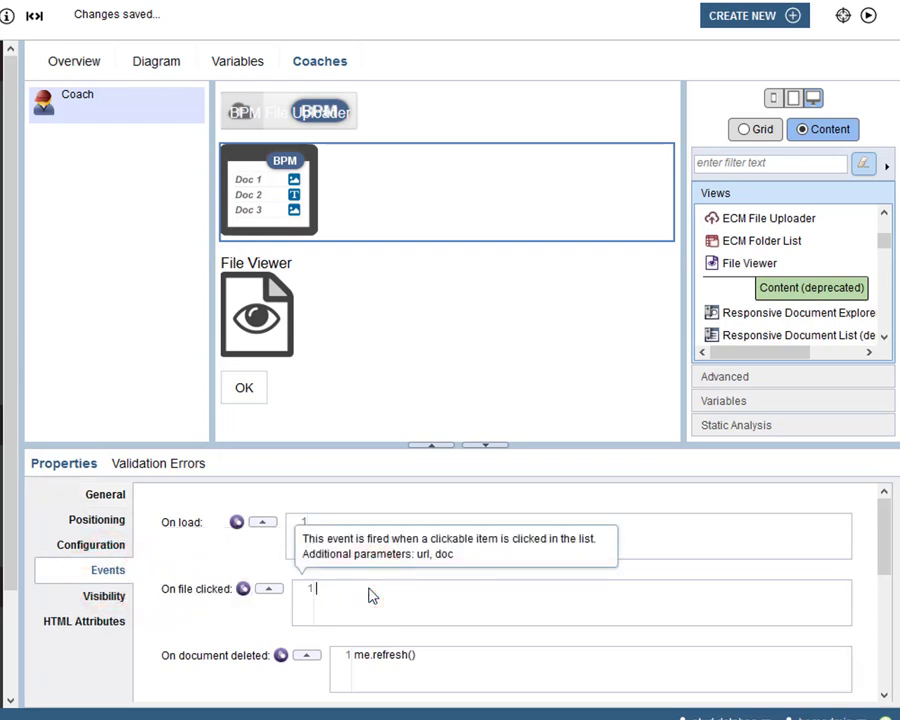
{"action": "key", "text": "ctrl+space"}
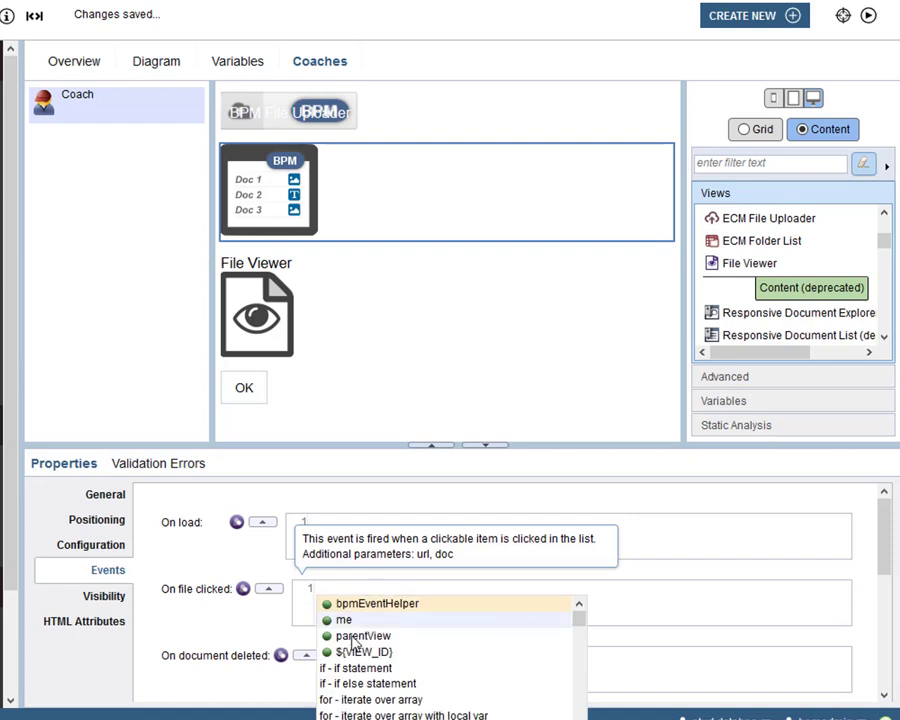
{"action": "left_click", "coordinate": [352, 650]}
Replace VIEW_ID with the copied viewer control ID and complete the handler as ${File_Viewer1}.setUrl(url).
{"action": "double_click", "coordinate": [348, 588]}
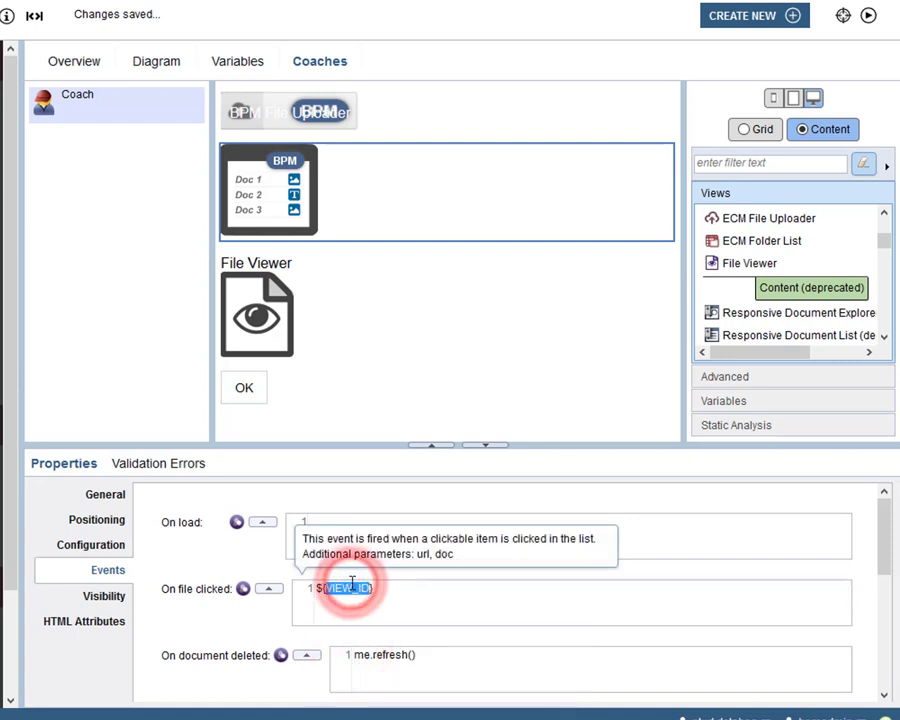
{"action": "right_click", "coordinate": [351, 590]}
{"action": "left_click", "coordinate": [396, 466]}
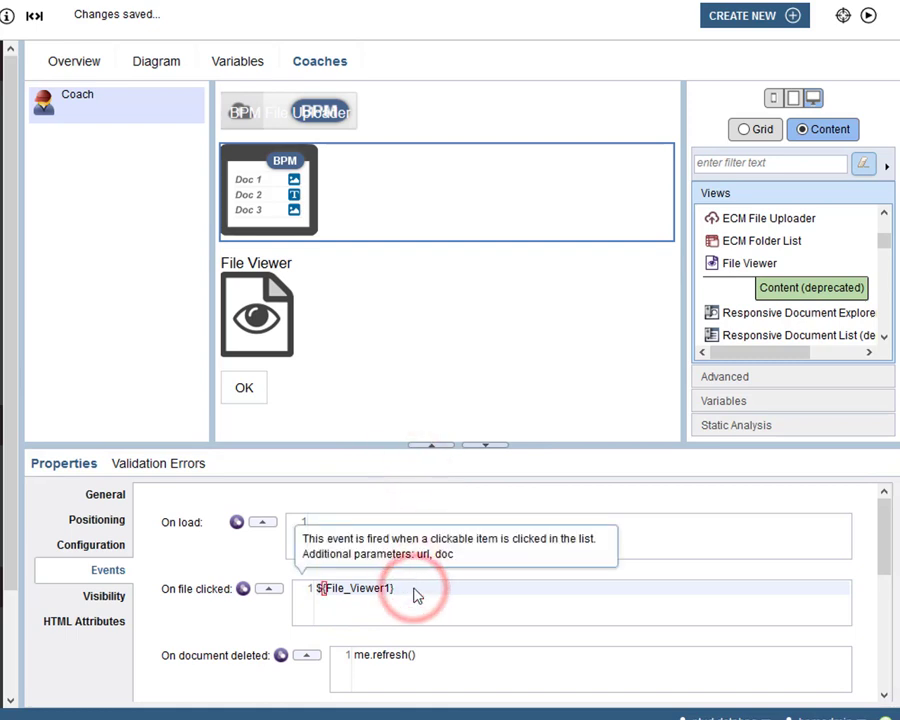
{"action": "type", "text": ".setUrl("}
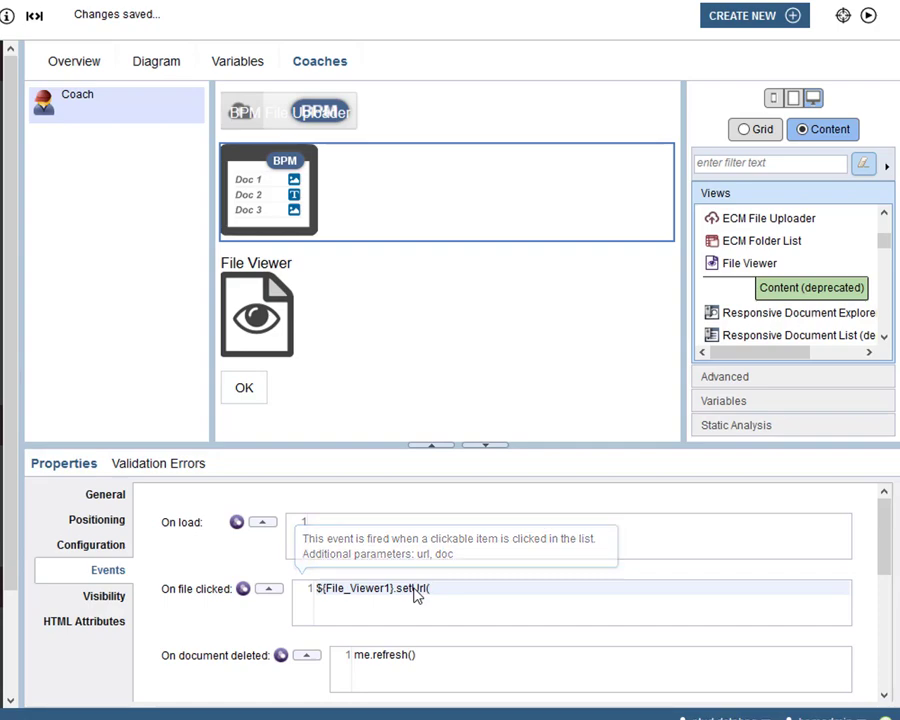
{"action": "type", "text": "url"}
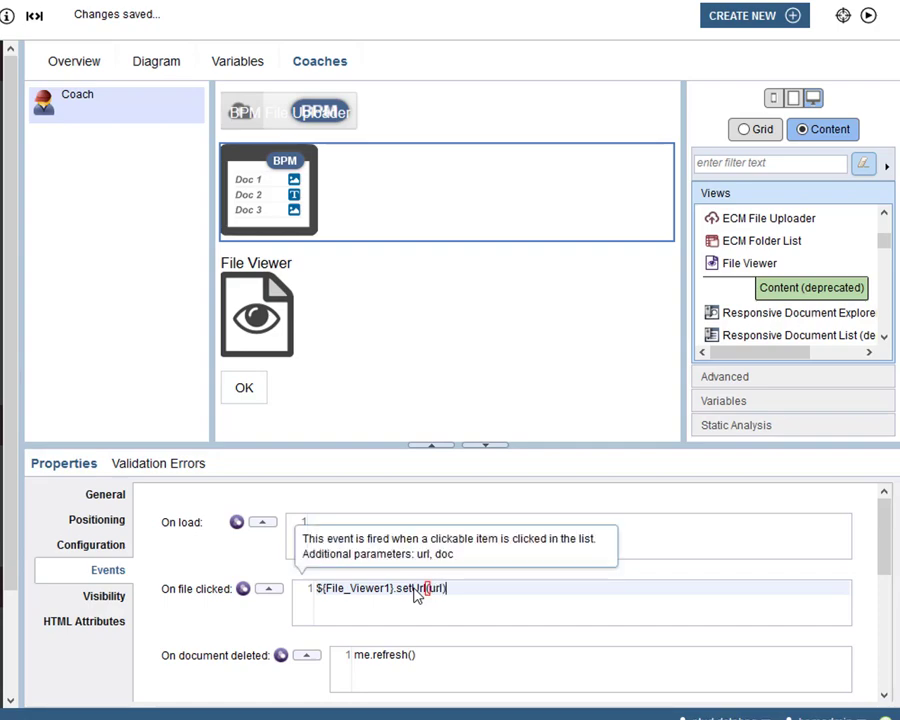
{"action": "left_click", "coordinate": [510, 604]}
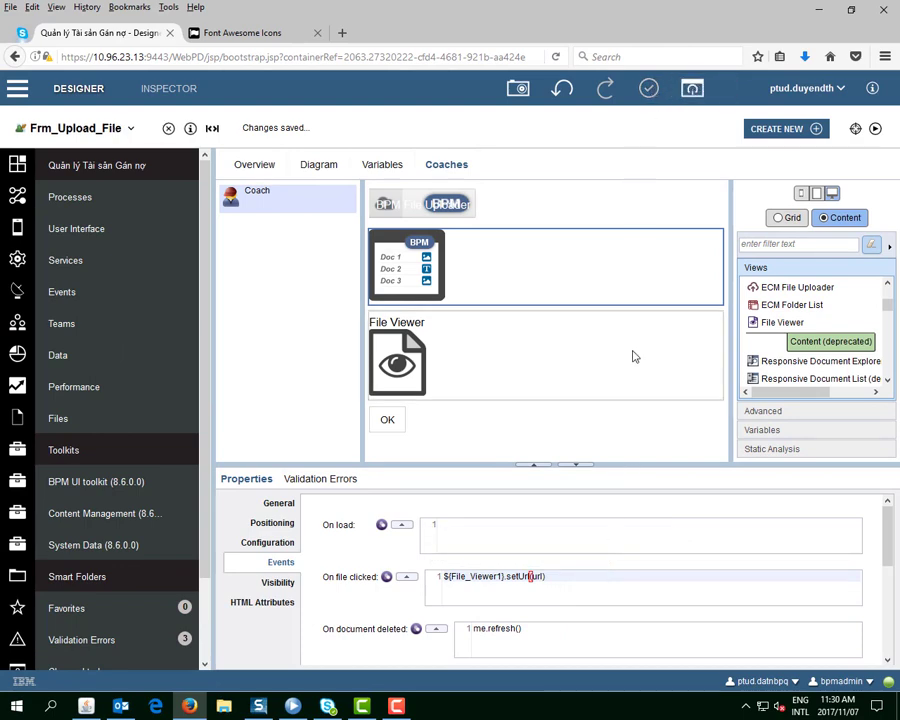
Run the Frm_Upload_File coach in a maximized window and upload hinh1.png from the Desktop's img folder.
{"action": "left_click", "coordinate": [875, 128]}
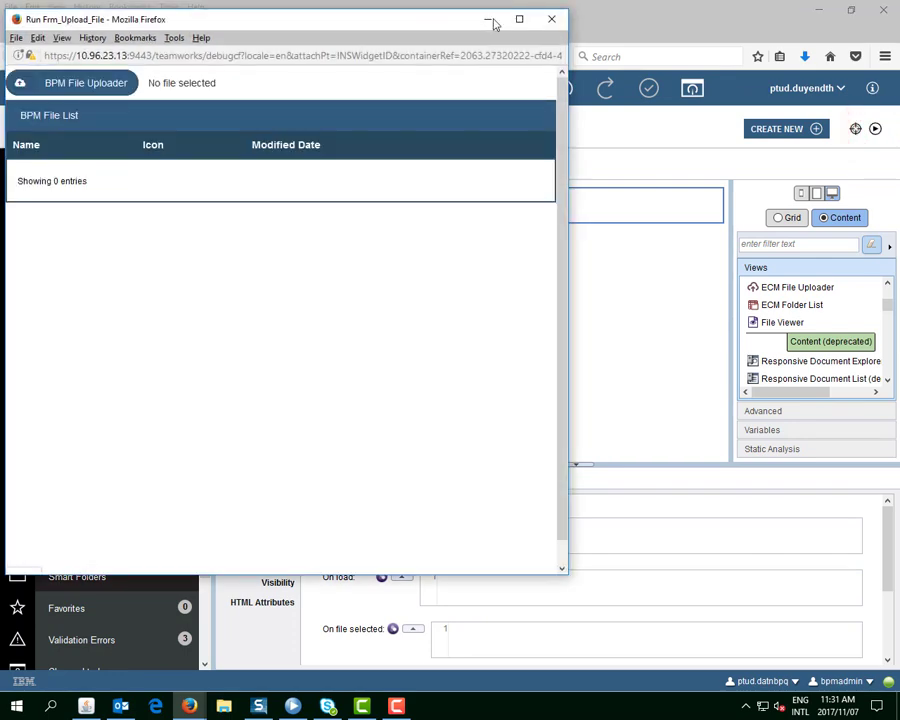
{"action": "left_click", "coordinate": [517, 18]}
{"action": "left_click", "coordinate": [64, 74]}
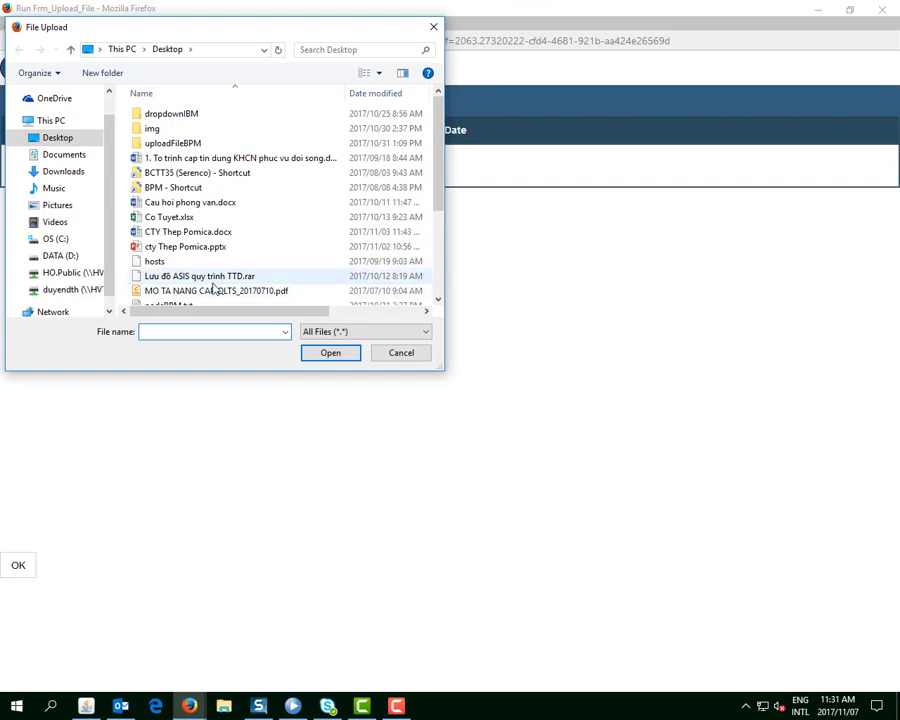
{"action": "double_click", "coordinate": [210, 128]}
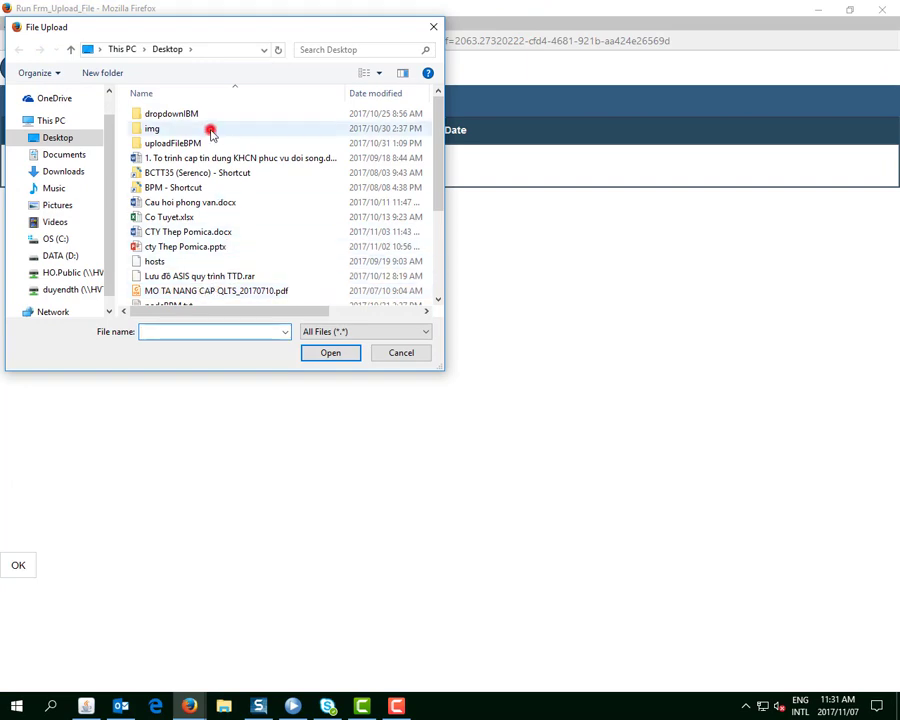
{"action": "left_click", "coordinate": [187, 157]}
{"action": "left_click", "coordinate": [331, 353]}
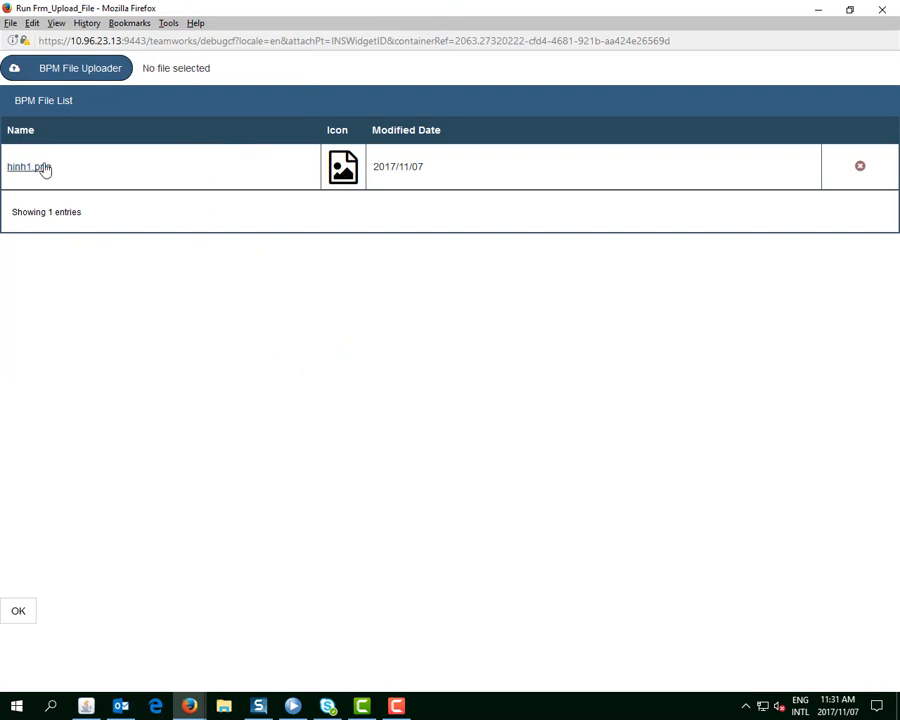
Upload "1. To trinh cap tin dung KHCN phuc vu doi song.docx" and "cty Thep Pomica.pptx" from the Desktop with the BPM File Uploader.
{"action": "left_click", "coordinate": [50, 68]}
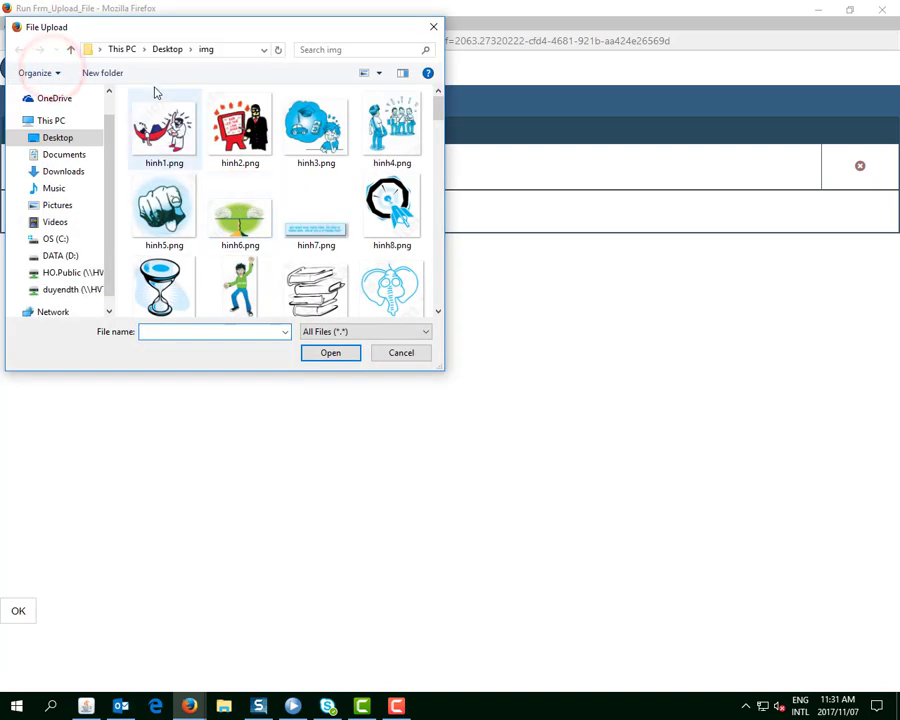
{"action": "left_click", "coordinate": [170, 49]}
{"action": "double_click", "coordinate": [225, 120]}
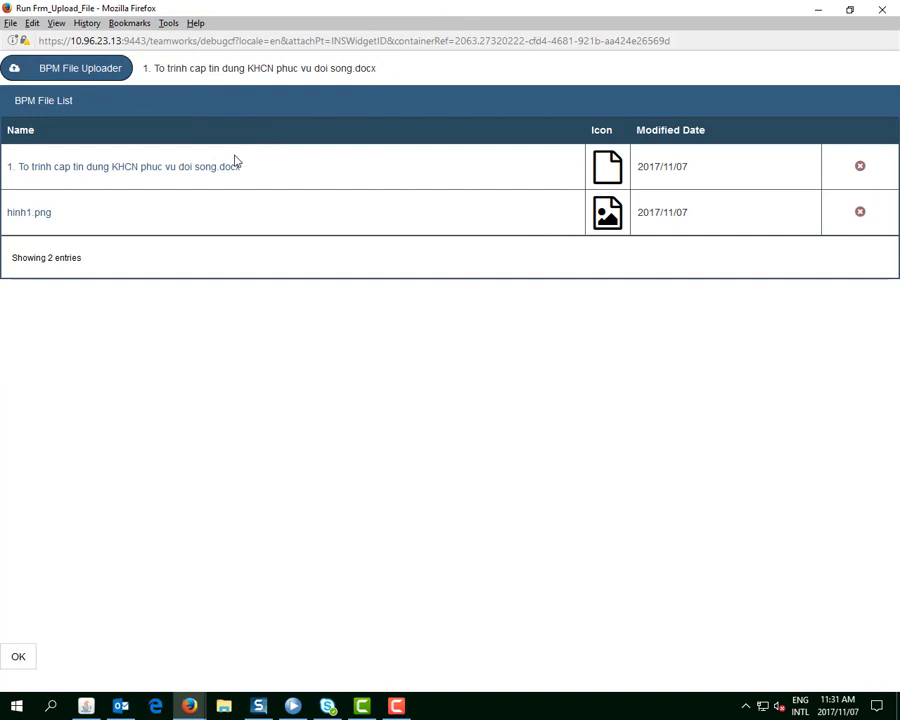
{"action": "left_click", "coordinate": [20, 72]}
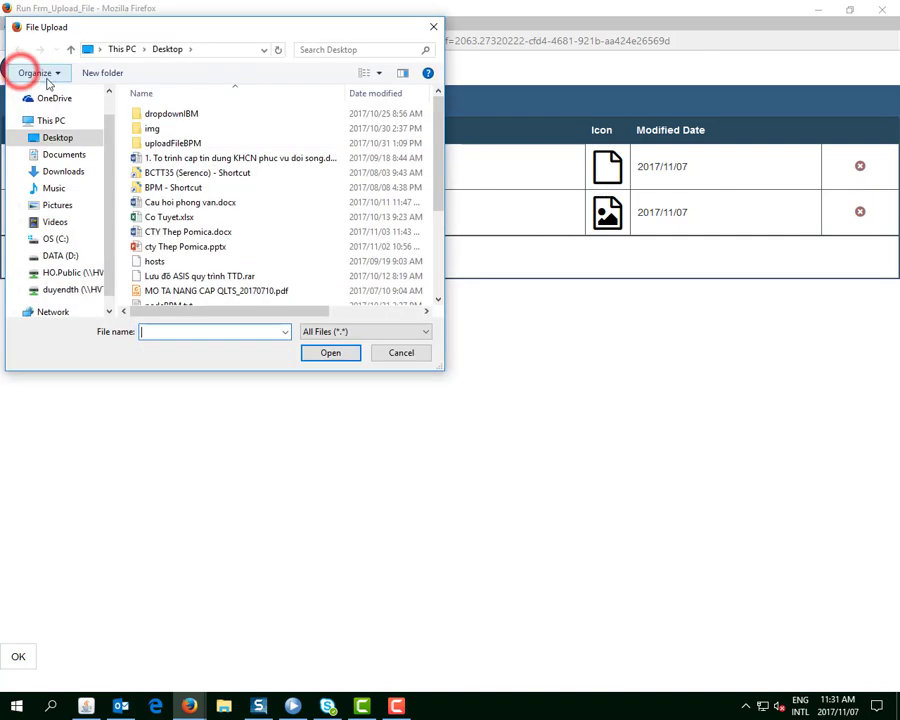
{"action": "double_click", "coordinate": [211, 250]}
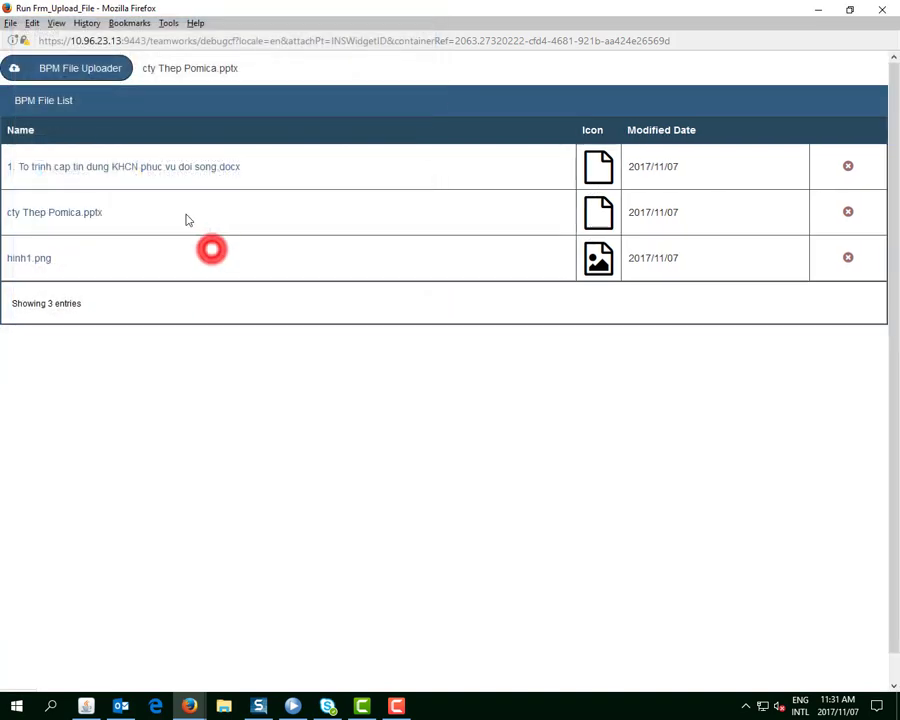
Upload "MO TA NANG CAP QLTS_20170710.pdf" from the Desktop and check the BPM File List.
{"action": "left_click", "coordinate": [30, 76]}
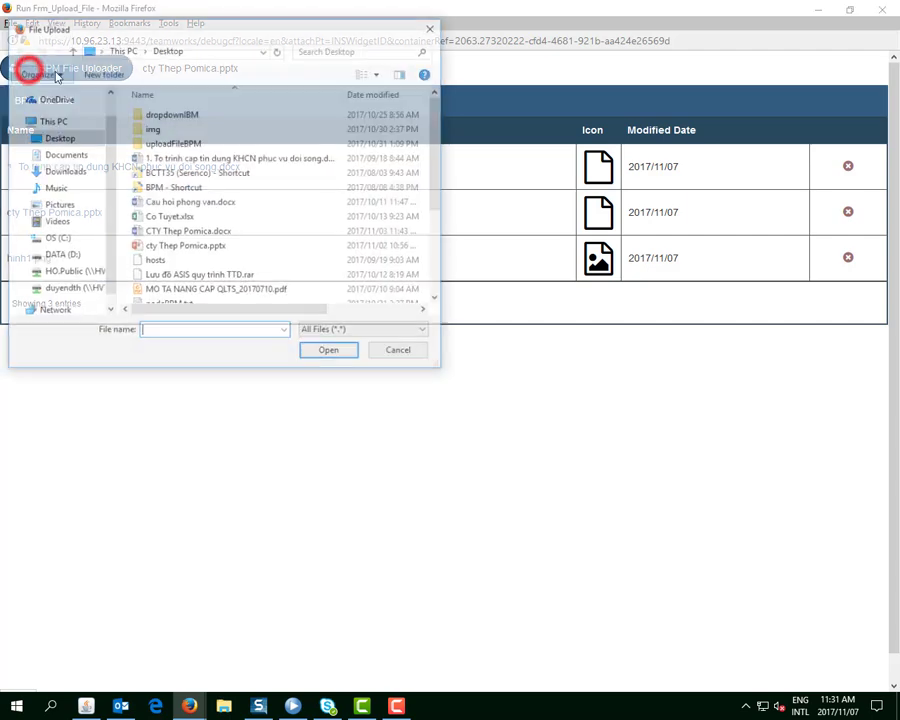
{"action": "scroll", "coordinate": [248, 292], "scroll_direction": "down", "scroll_amount": 1}
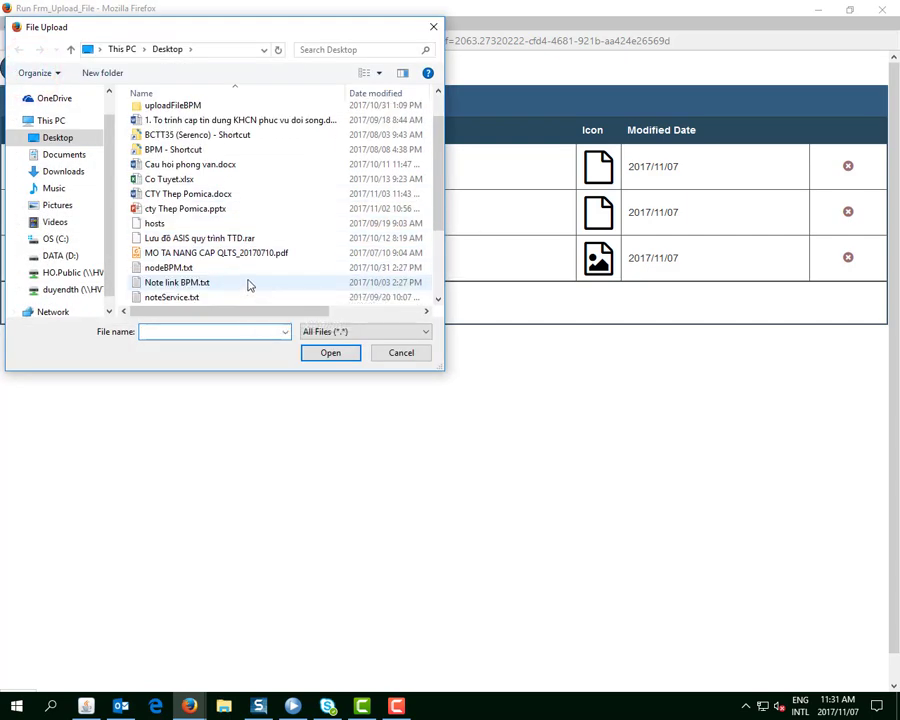
{"action": "scroll", "coordinate": [250, 282], "scroll_direction": "down", "scroll_amount": 2}
{"action": "scroll", "coordinate": [250, 282], "scroll_direction": "up", "scroll_amount": 2}
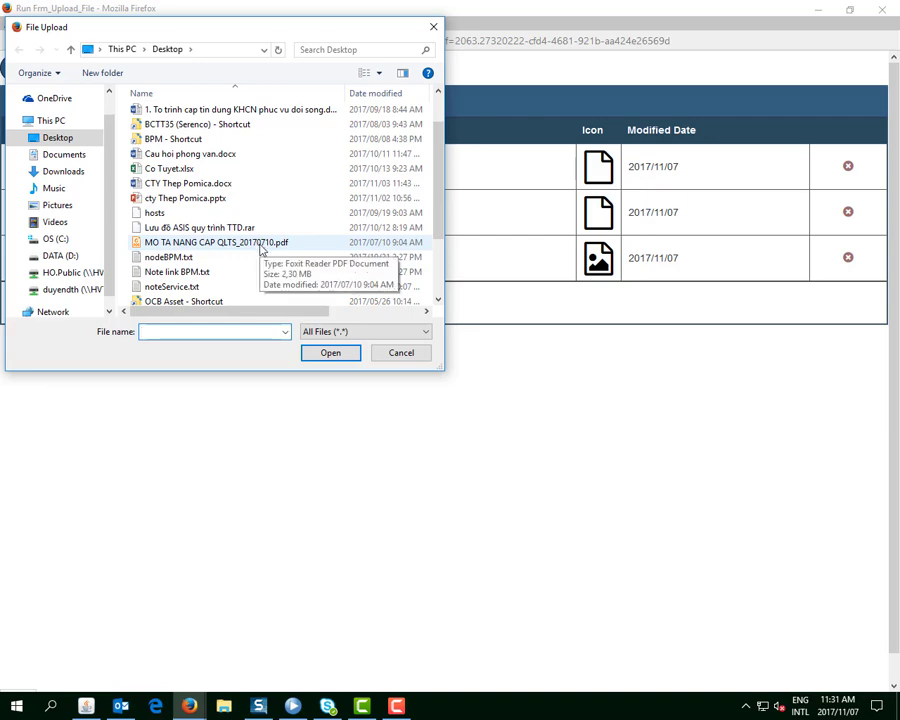
{"action": "scroll", "coordinate": [261, 250], "scroll_direction": "up", "scroll_amount": 1}
{"action": "scroll", "coordinate": [261, 250], "scroll_direction": "down", "scroll_amount": 1}
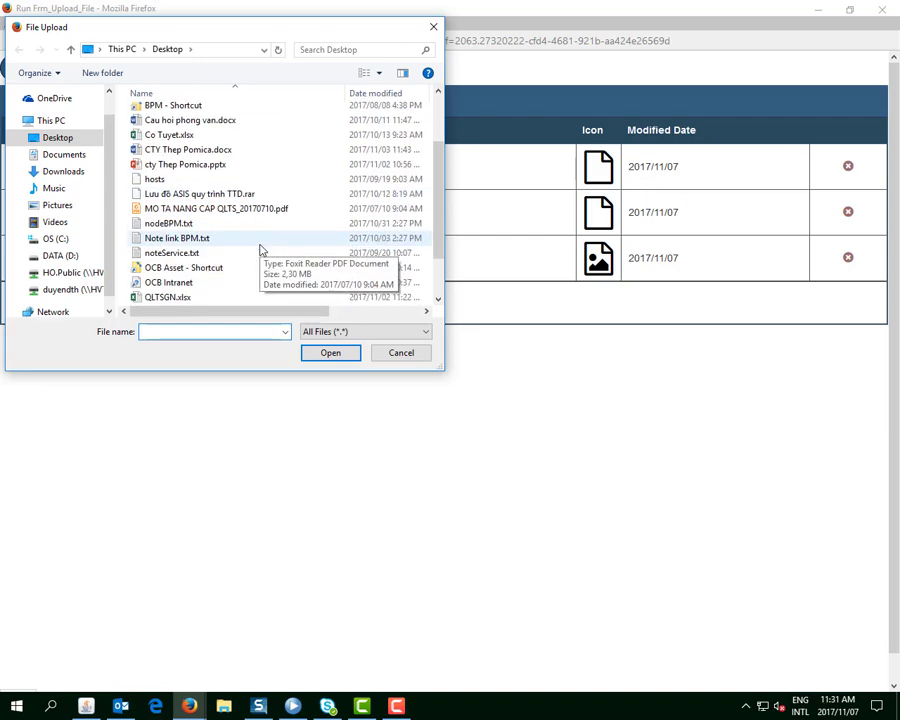
{"action": "double_click", "coordinate": [257, 213]}
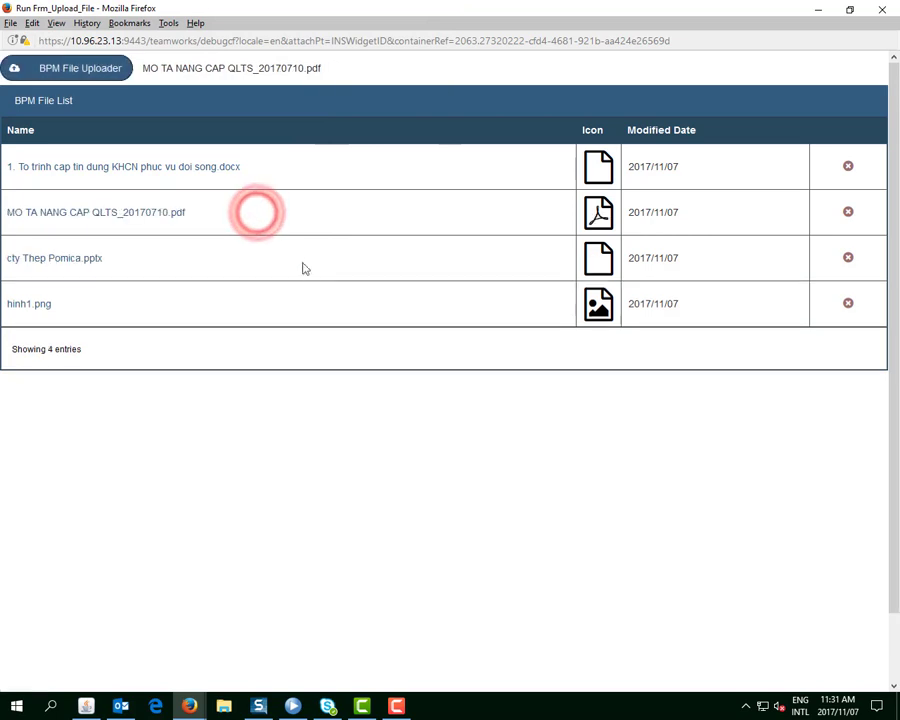
{"action": "scroll", "coordinate": [190, 270], "scroll_direction": "down", "scroll_amount": 1}
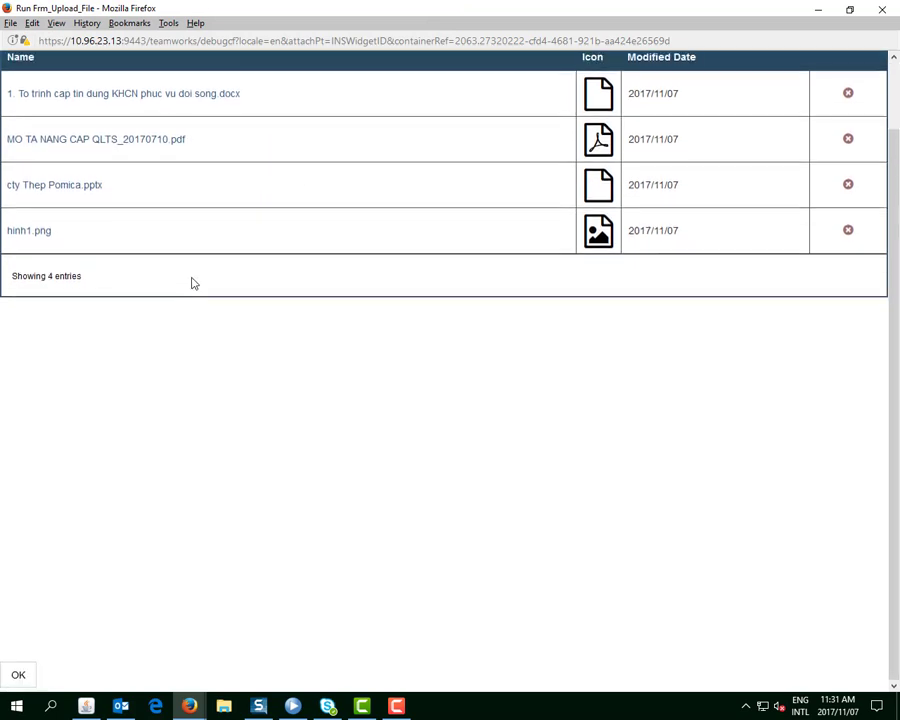
{"action": "scroll", "coordinate": [675, 253], "scroll_direction": "up", "scroll_amount": 1}
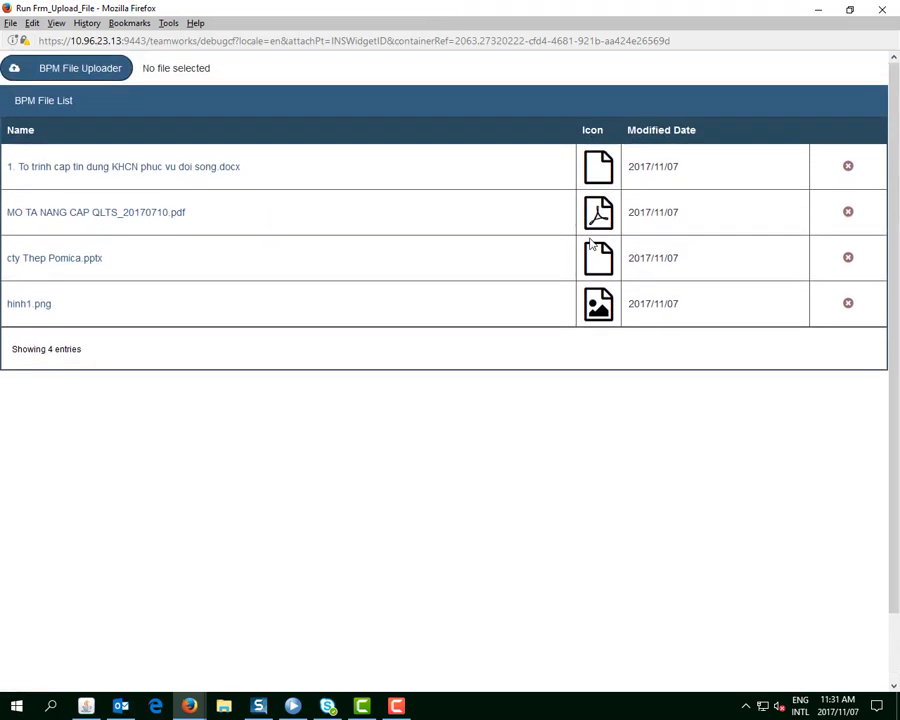
View hinh1.png in the file viewer, and open cty Thep Pomica.pptx in PowerPoint and close it after checking.
{"action": "left_click", "coordinate": [29, 304]}
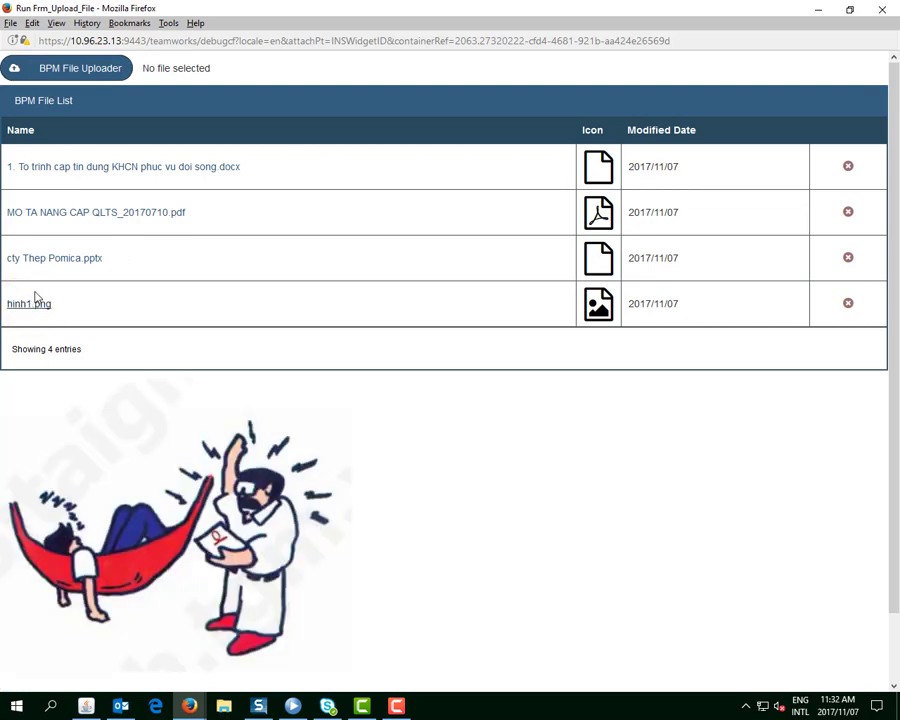
{"action": "left_click", "coordinate": [52, 262]}
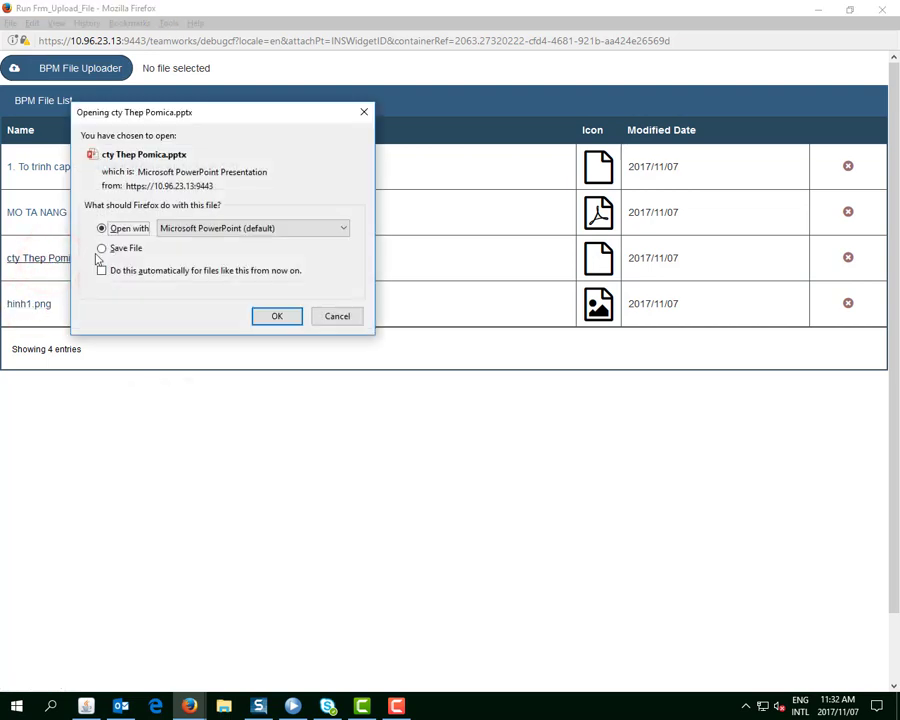
{"action": "left_click", "coordinate": [273, 316]}
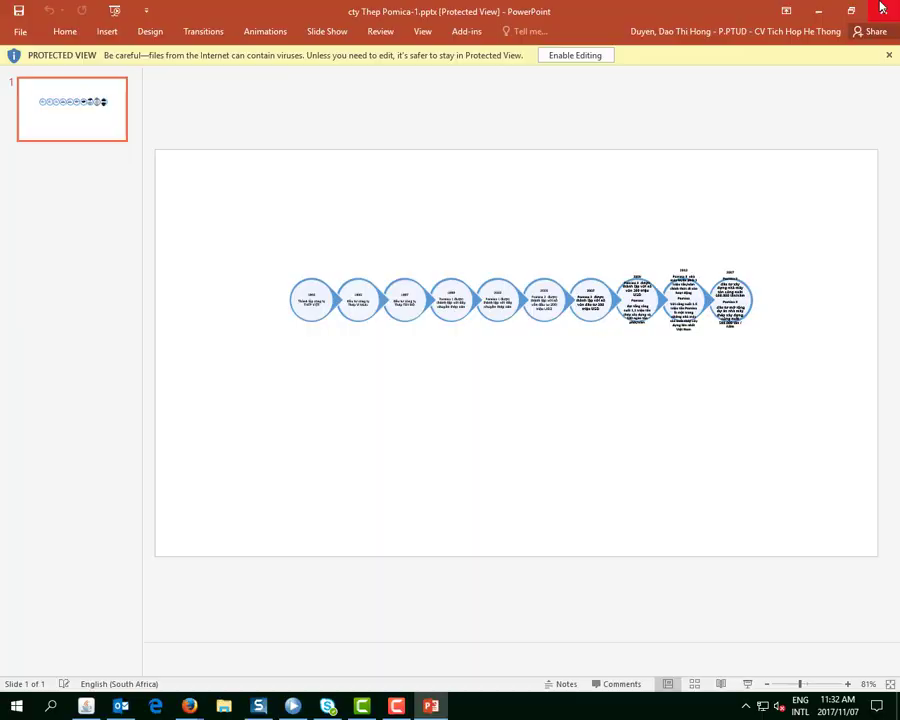
{"action": "left_click", "coordinate": [881, 8]}
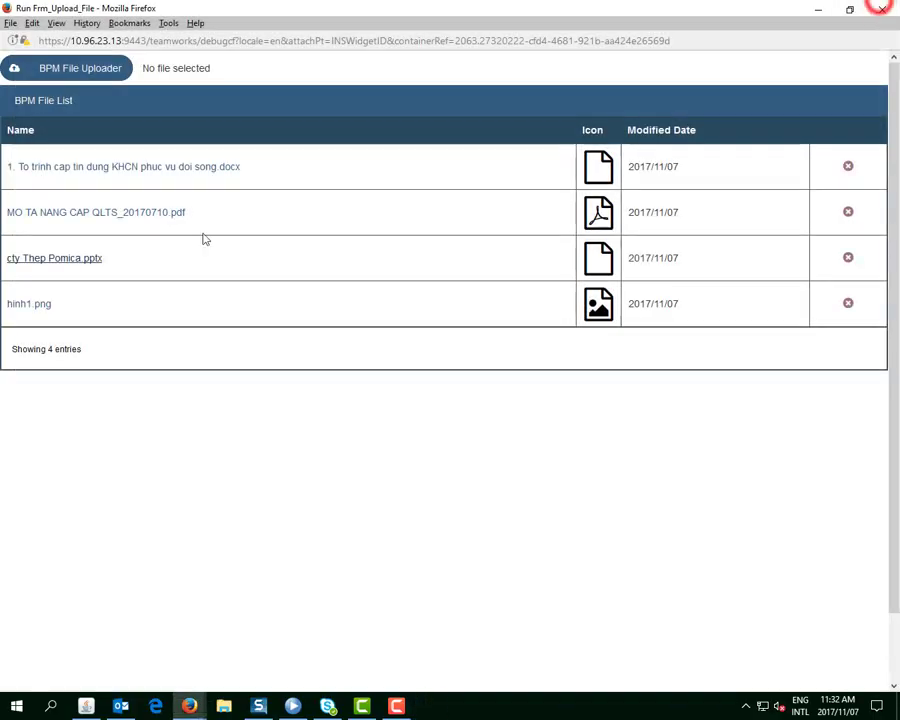
View MO TA NANG CAP QLTS_20170710.pdf in the file viewer and look through its pages.
{"action": "left_click", "coordinate": [128, 214]}
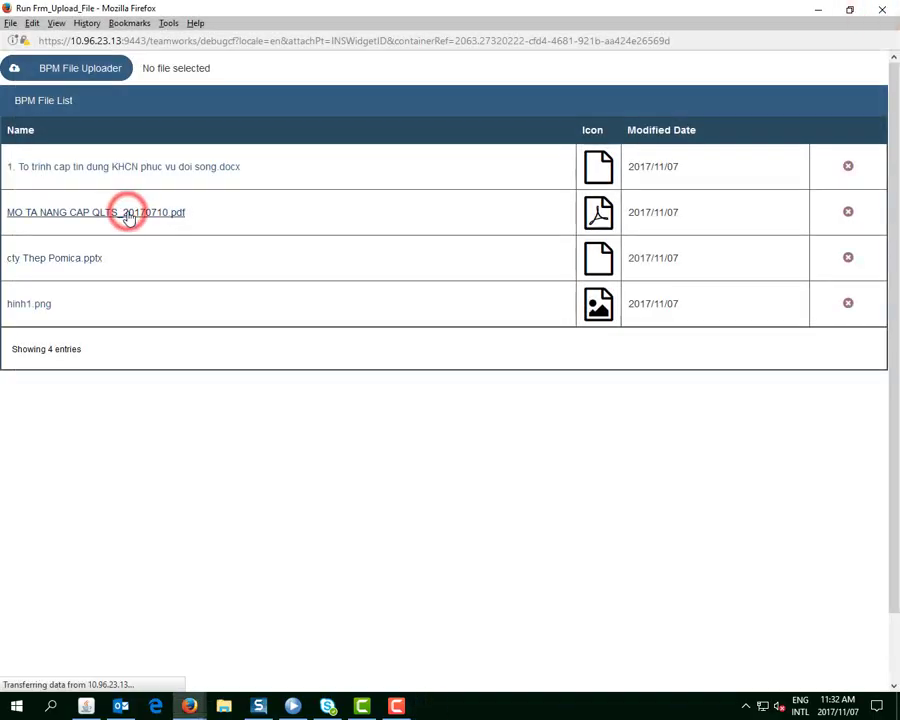
{"action": "scroll", "coordinate": [255, 476], "scroll_direction": "down", "scroll_amount": 5}
{"action": "scroll", "coordinate": [773, 542], "scroll_direction": "down", "scroll_amount": 2}
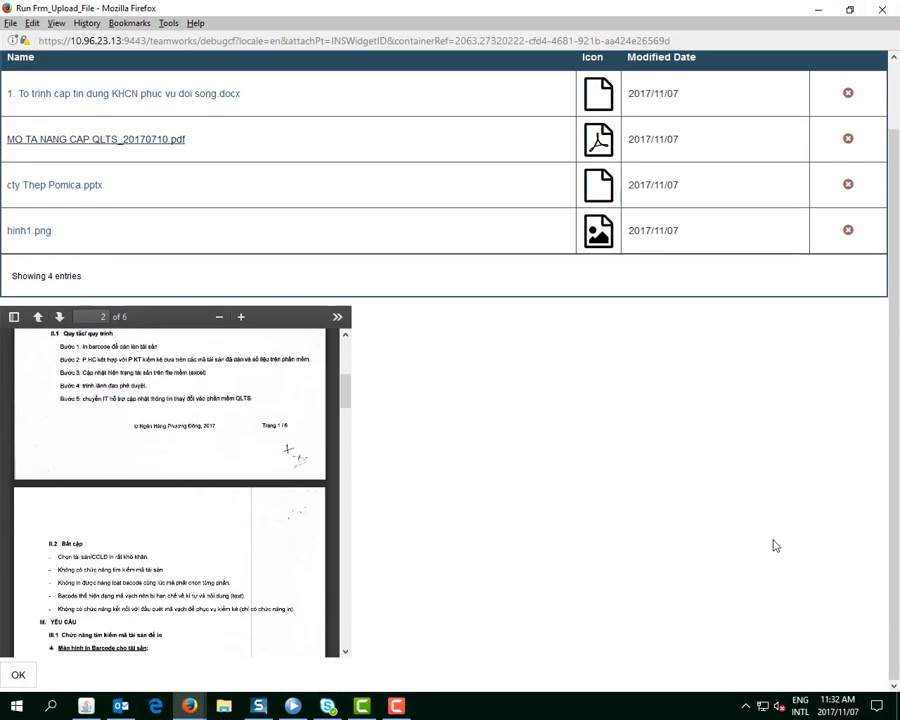
{"action": "scroll", "coordinate": [213, 424], "scroll_direction": "down", "scroll_amount": 5}
{"action": "scroll", "coordinate": [247, 478], "scroll_direction": "up", "scroll_amount": 10}
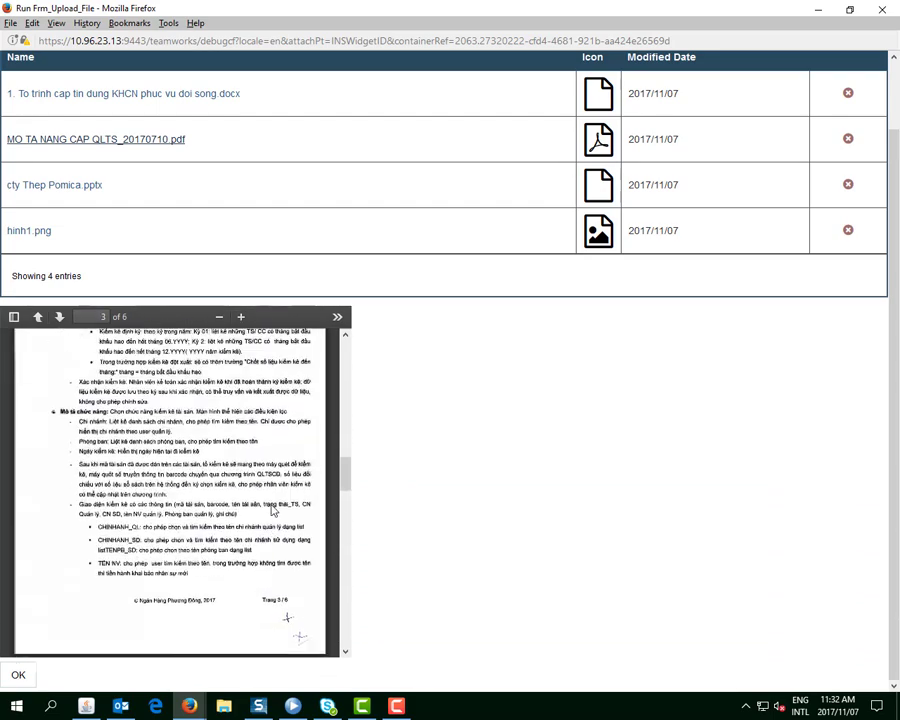
{"action": "scroll", "coordinate": [273, 511], "scroll_direction": "up", "scroll_amount": 1}
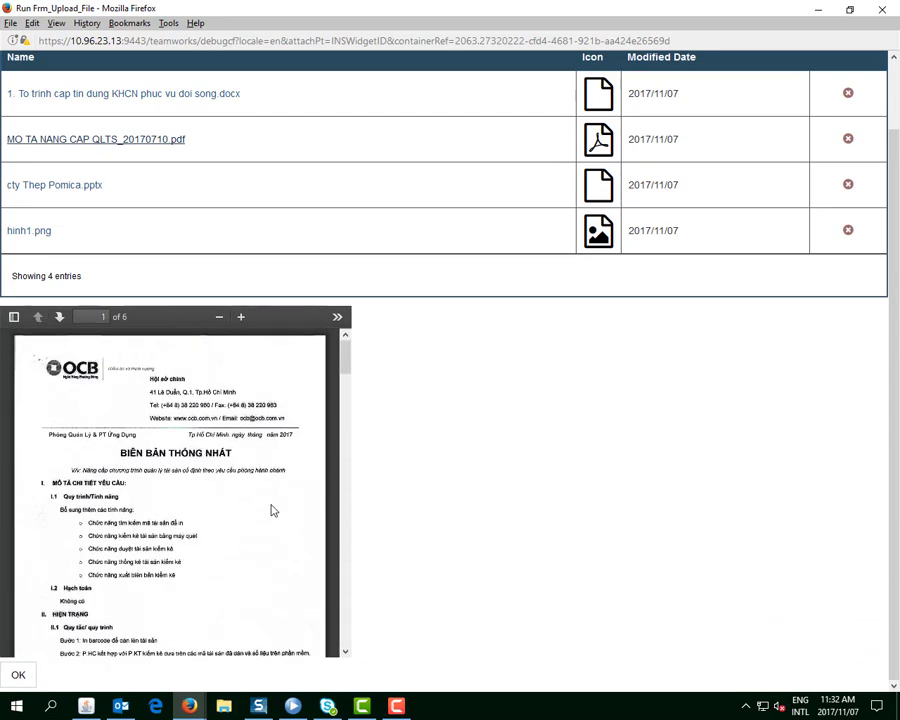
Download "1. To trinh cap tin dung KHCN phuc vu doi song.docx" from the BPM File List by saving the file.
{"action": "left_click", "coordinate": [113, 97]}
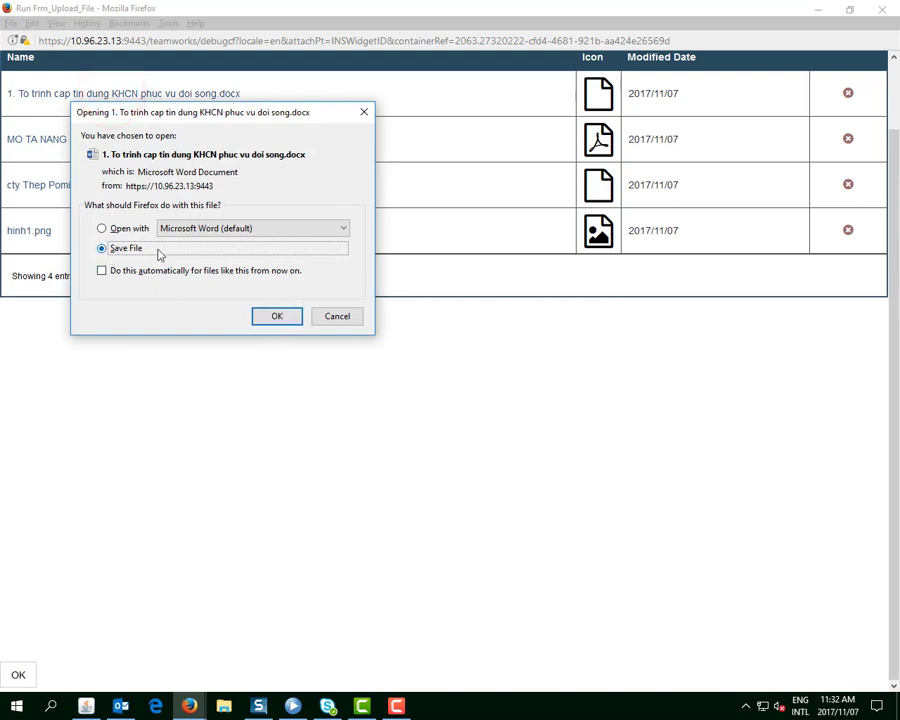
{"action": "left_click", "coordinate": [282, 317]}
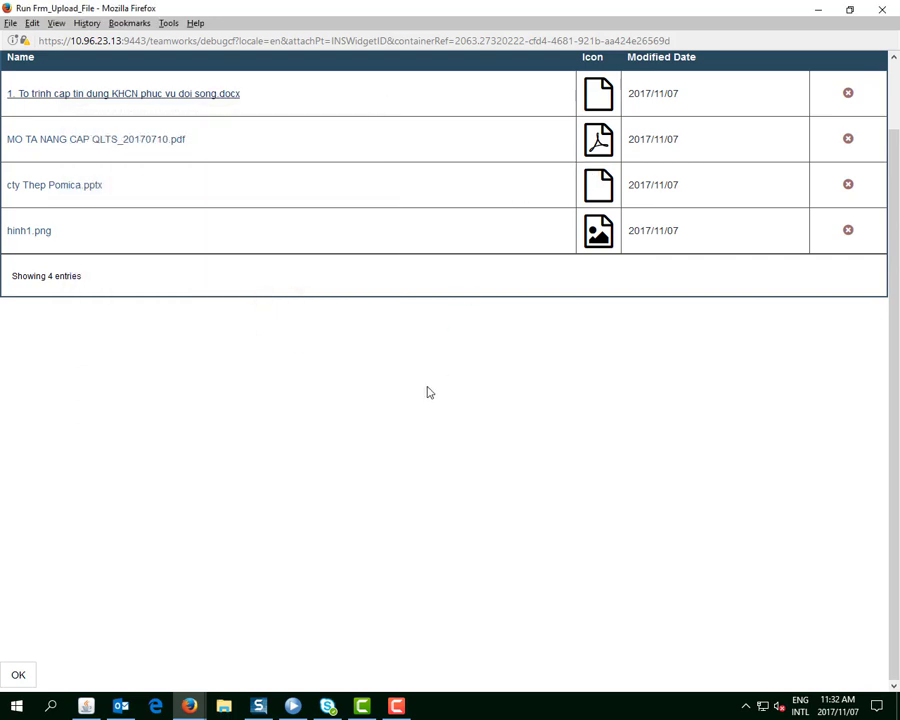
{"action": "scroll", "coordinate": [502, 208], "scroll_direction": "up", "scroll_amount": 2}
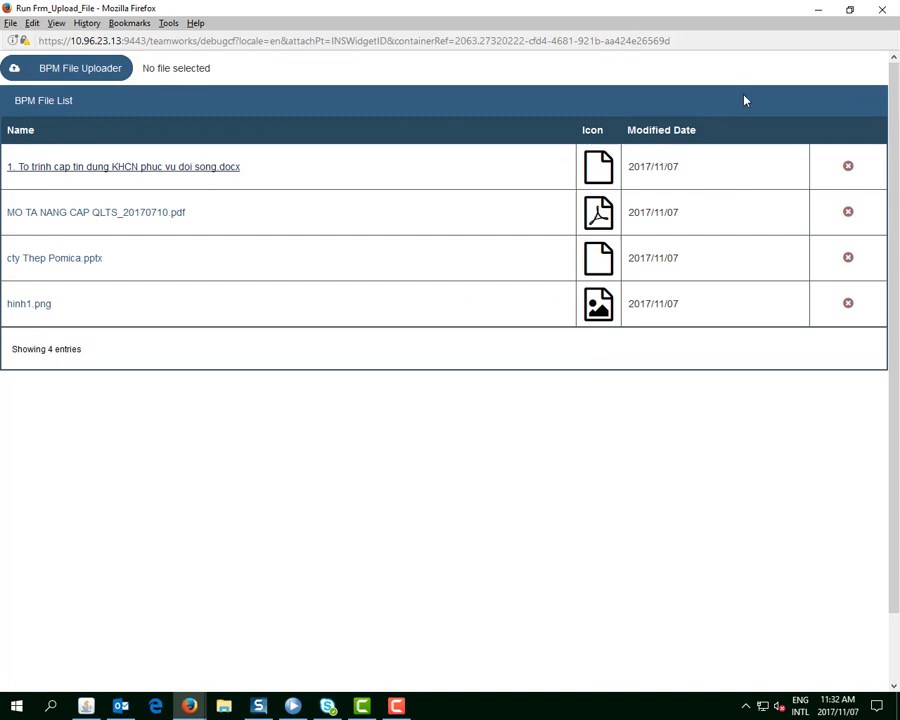
Open the downloaded docx in Word from the Downloads folder, look through its pages, and close the document and the folder.
{"action": "key", "text": "ctrl+f"}
{"action": "left_click", "coordinate": [818, 9]}
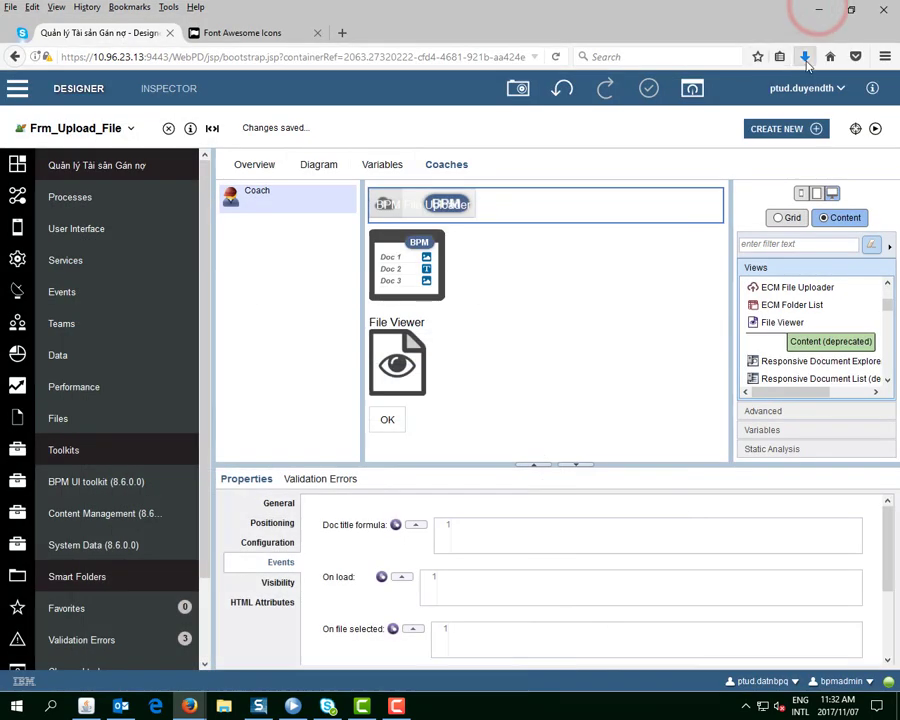
{"action": "left_click", "coordinate": [805, 56]}
{"action": "left_click", "coordinate": [795, 95]}
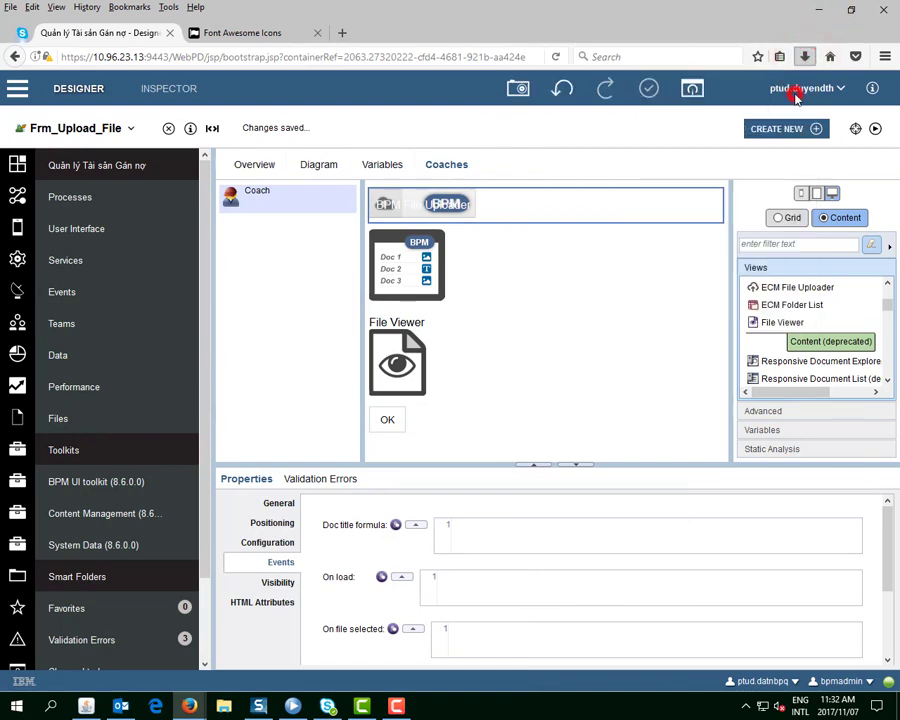
{"action": "left_click", "coordinate": [705, 133]}
{"action": "double_click", "coordinate": [705, 133]}
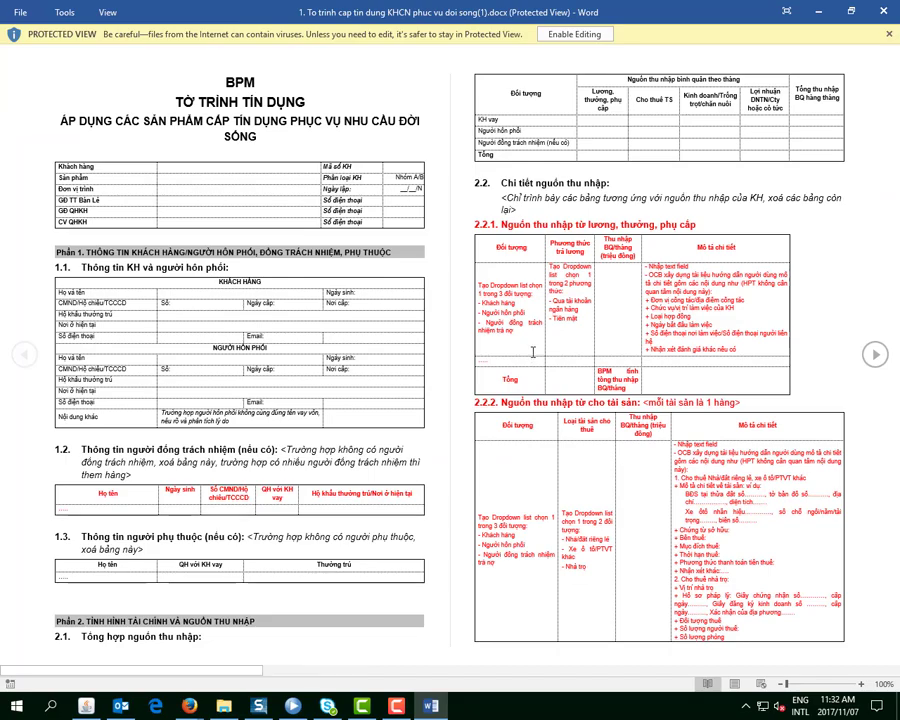
{"action": "scroll", "coordinate": [533, 357], "scroll_direction": "down", "scroll_amount": 10}
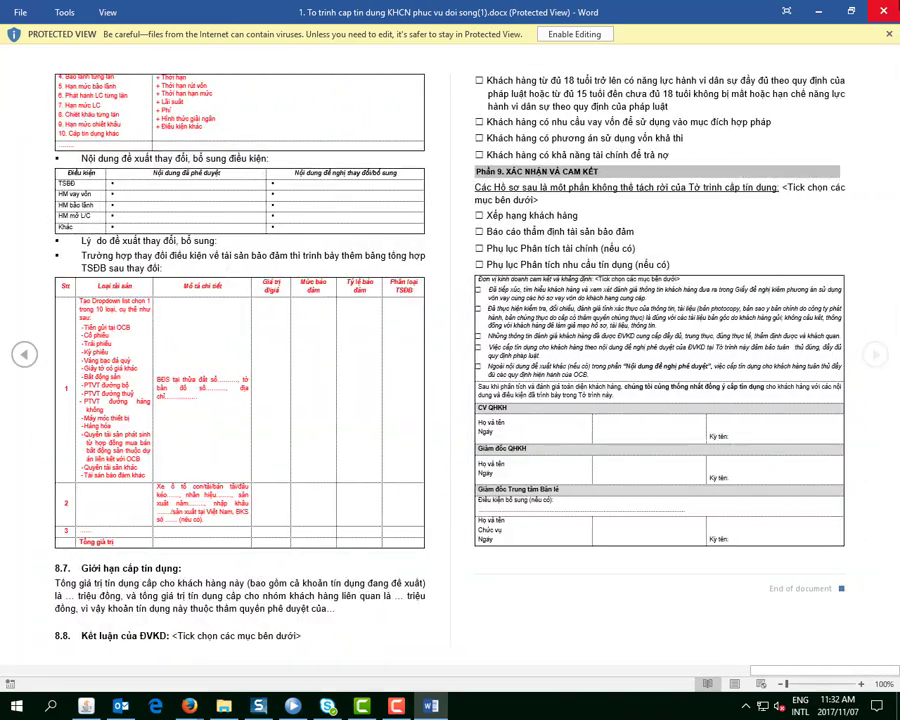
{"action": "left_click", "coordinate": [883, 10]}
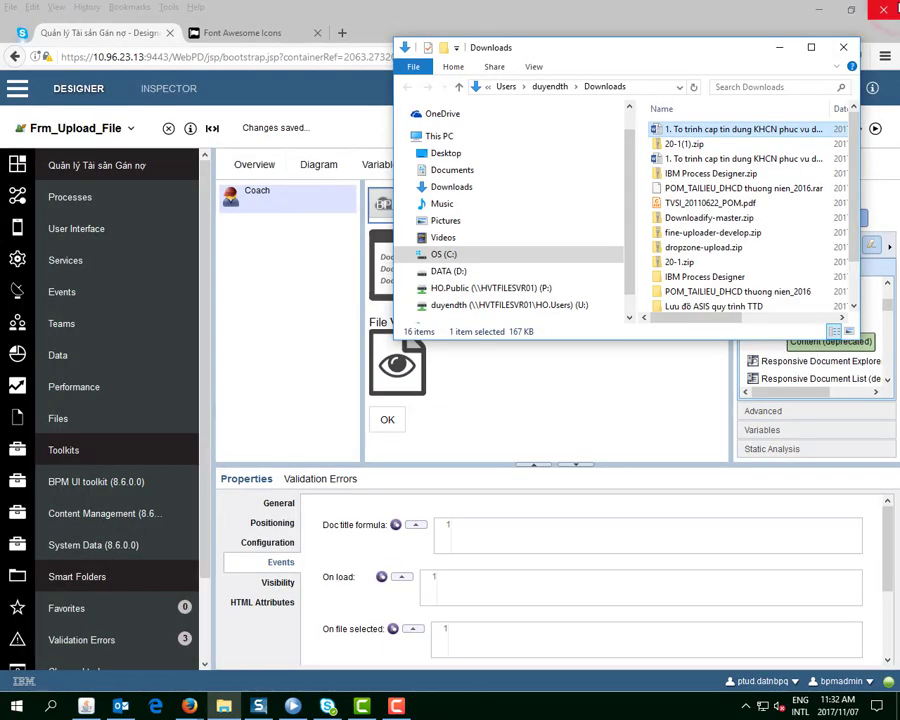
{"action": "left_click", "coordinate": [843, 47]}
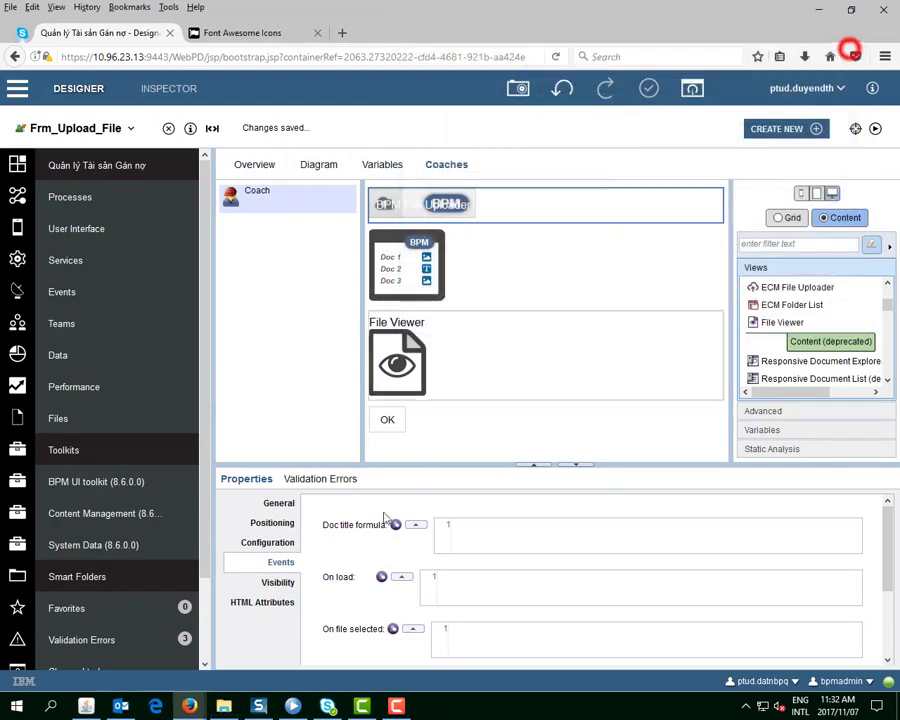
Return to the running Frm_Upload_File window and delete hinh1.png, cty Thep Pomica.pptx and MO TA NANG CAP QLTS_20170710.pdf from the BPM File List.
{"action": "mouse_move", "coordinate": [189, 706]}
{"action": "left_click", "coordinate": [266, 645]}
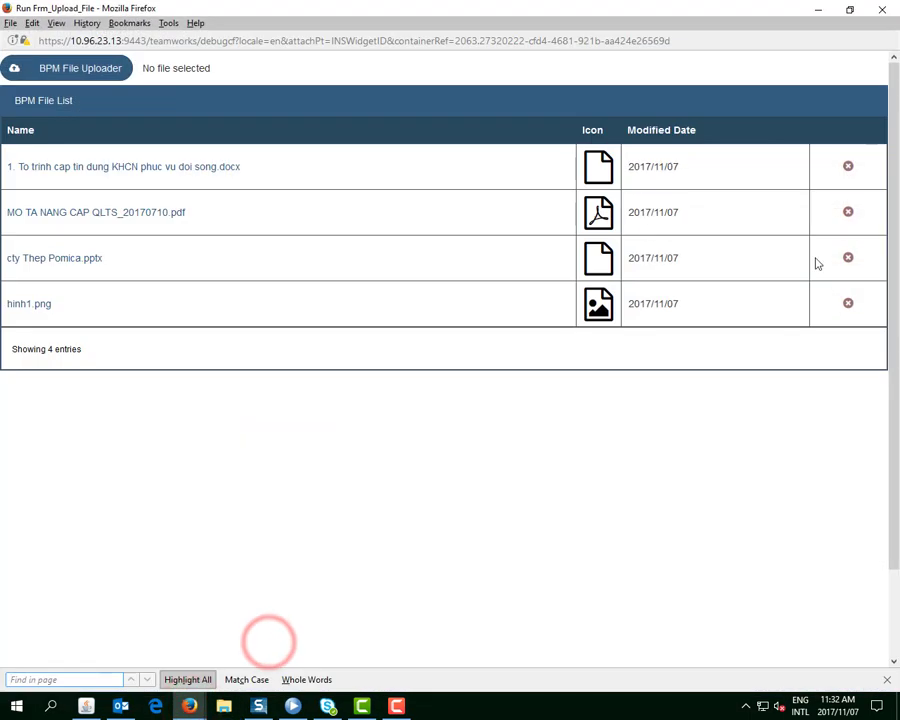
{"action": "left_click", "coordinate": [849, 305]}
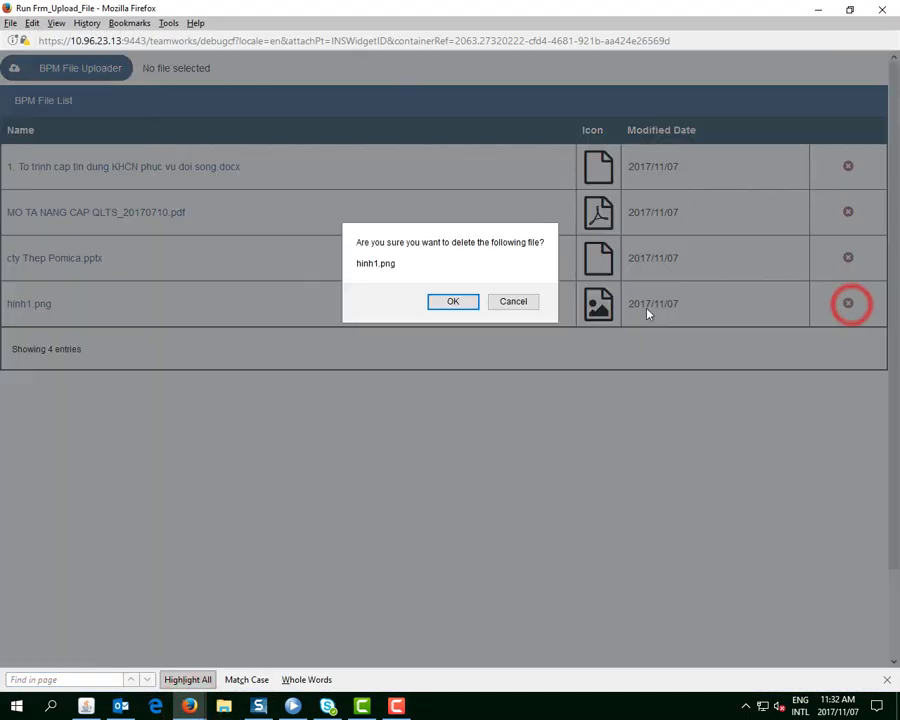
{"action": "left_click", "coordinate": [453, 302]}
{"action": "left_click", "coordinate": [848, 259]}
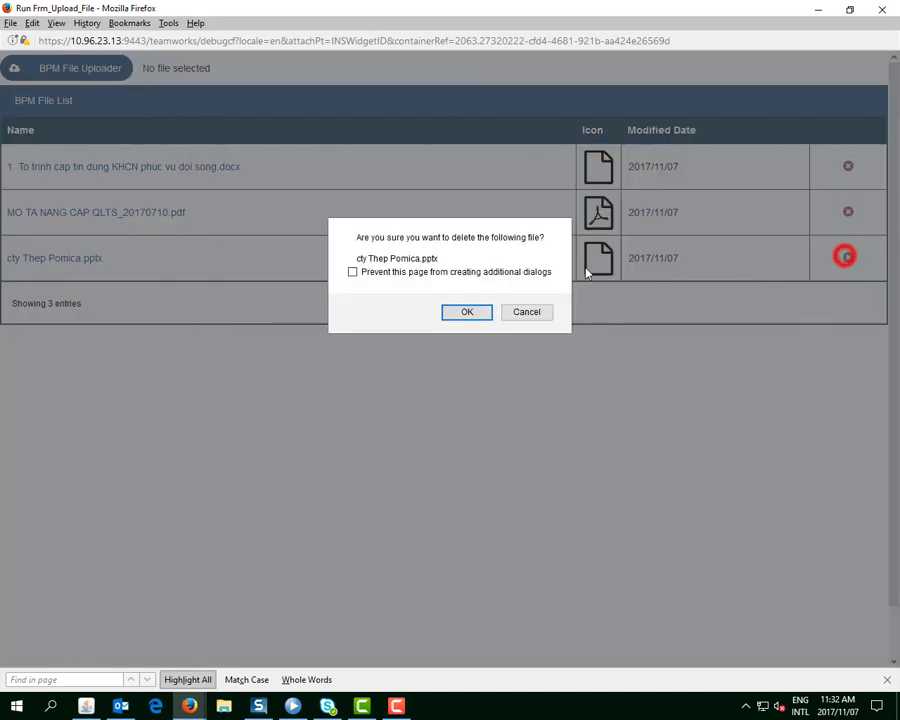
{"action": "left_click", "coordinate": [468, 311]}
{"action": "left_click", "coordinate": [852, 212]}
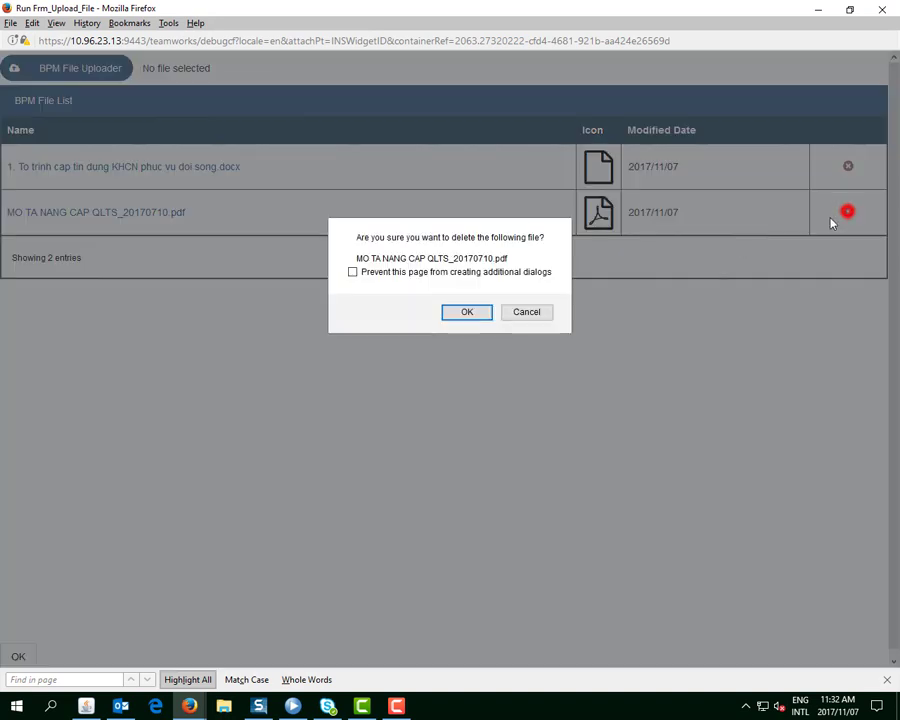
{"action": "left_click", "coordinate": [475, 313]}
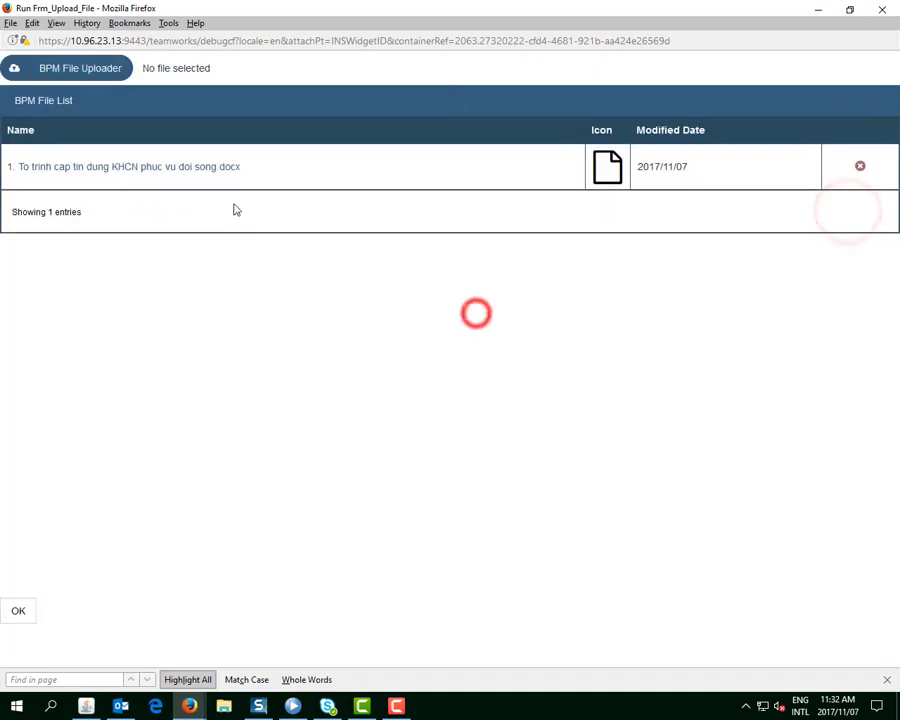
Open "1. To trinh cap tin dung KHCN phuc vu doi song.docx" from the BPM File List directly in Microsoft Word, and close it after checking.
{"action": "left_click", "coordinate": [216, 170]}
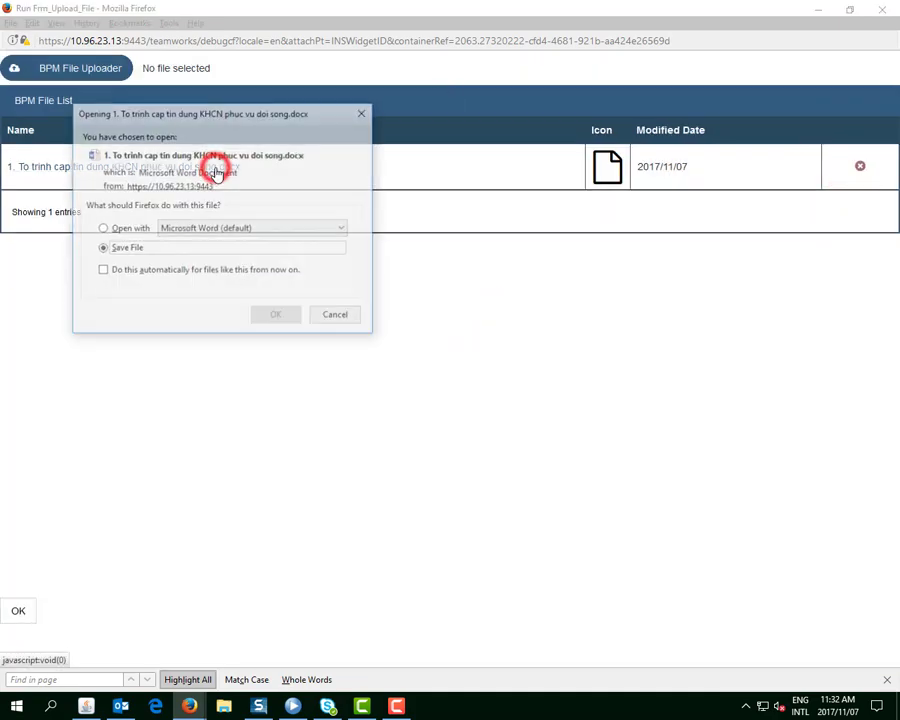
{"action": "left_click", "coordinate": [118, 228]}
{"action": "left_click", "coordinate": [270, 316]}
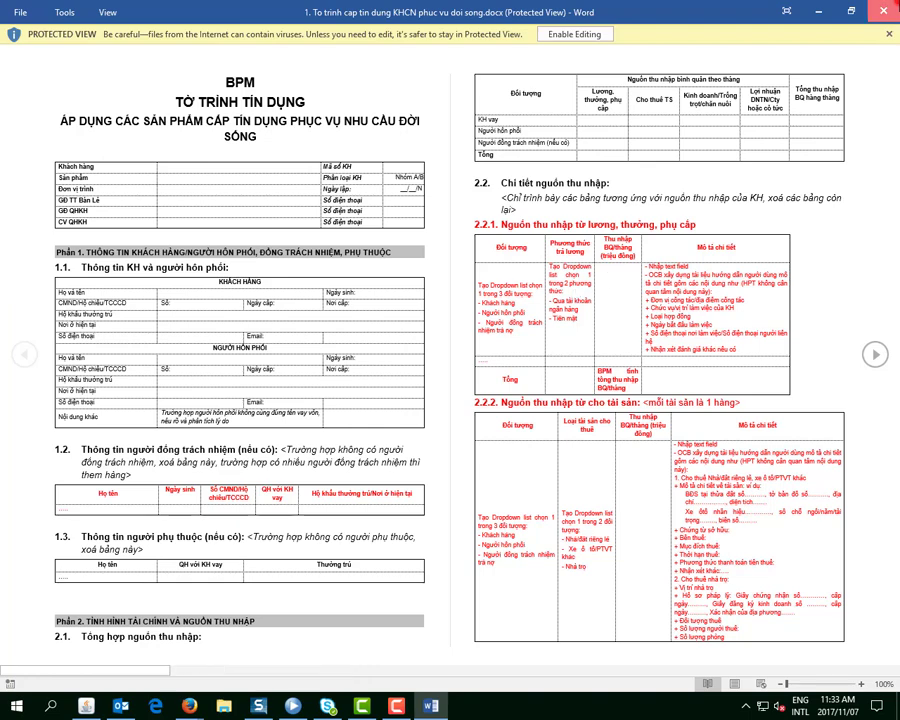
{"action": "left_click", "coordinate": [884, 10]}
Delete "1. To trinh cap tin dung KHCN phuc vu doi song.docx" from the BPM File List and confirm the deletion.
{"action": "left_click", "coordinate": [859, 167]}
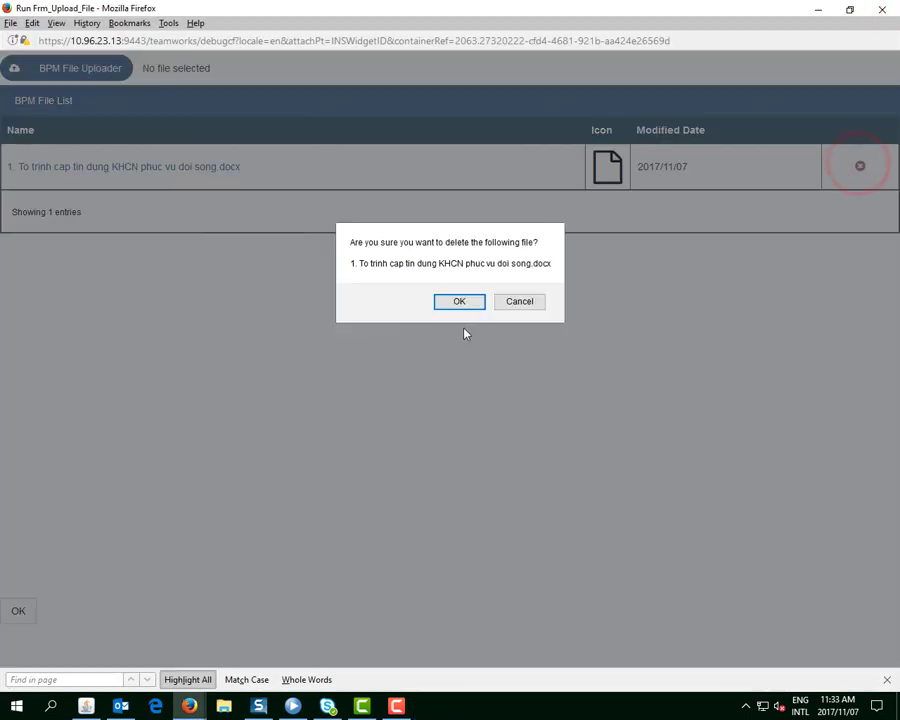
{"action": "left_click", "coordinate": [467, 300]}
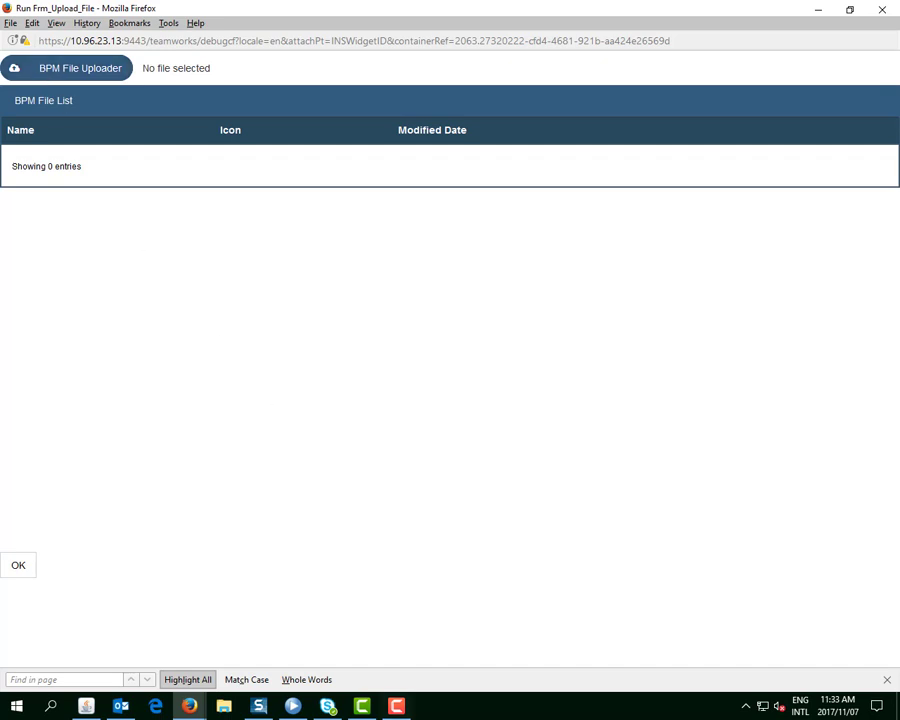
{"action": "left_click", "coordinate": [400, 710]}
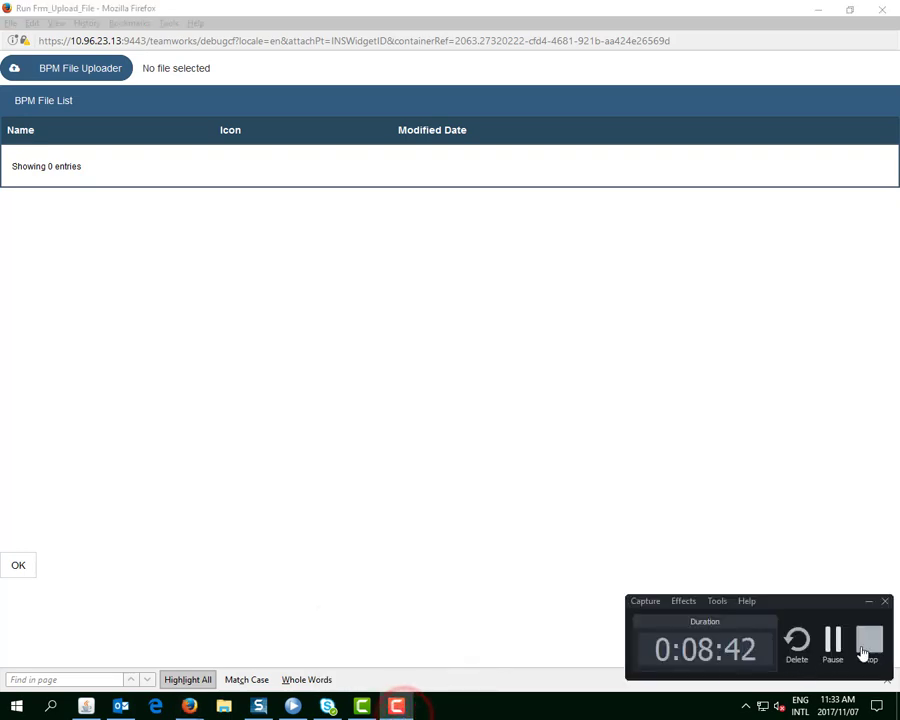